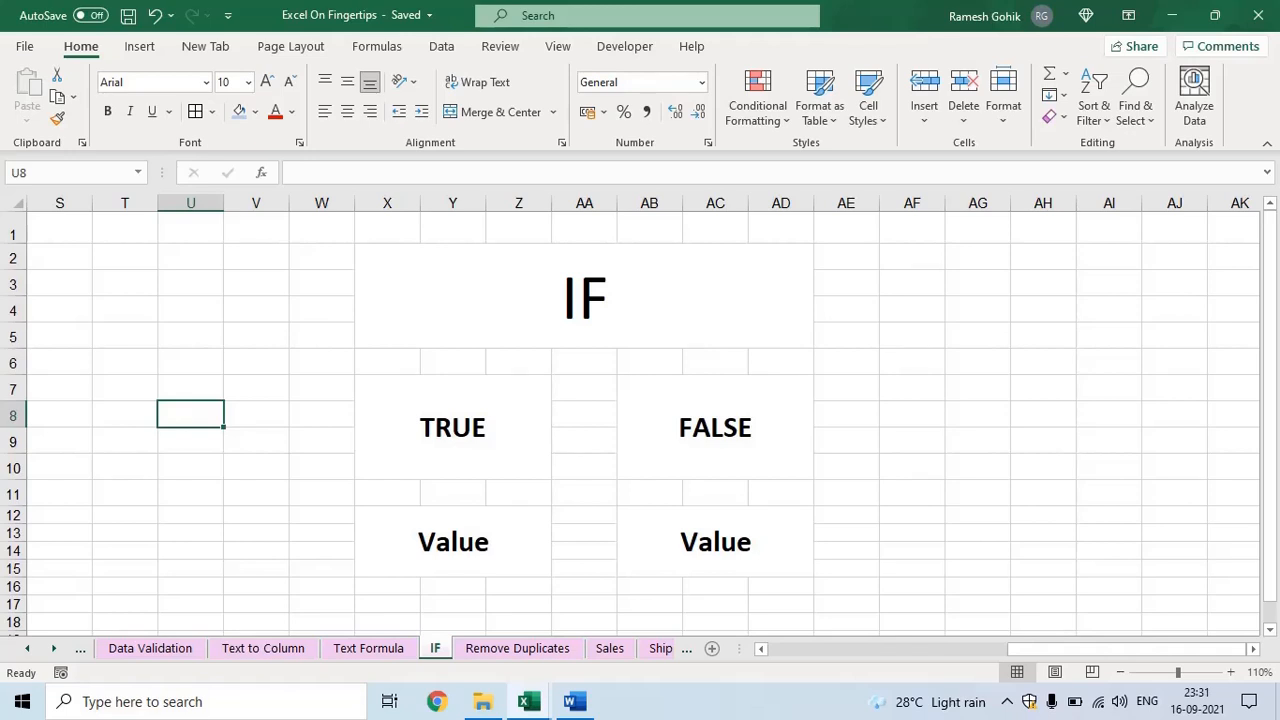
# - Examine the IF diagram, following its TRUE and FALSE branches and the Value cell beneath each
pyautogui.click(592, 298)
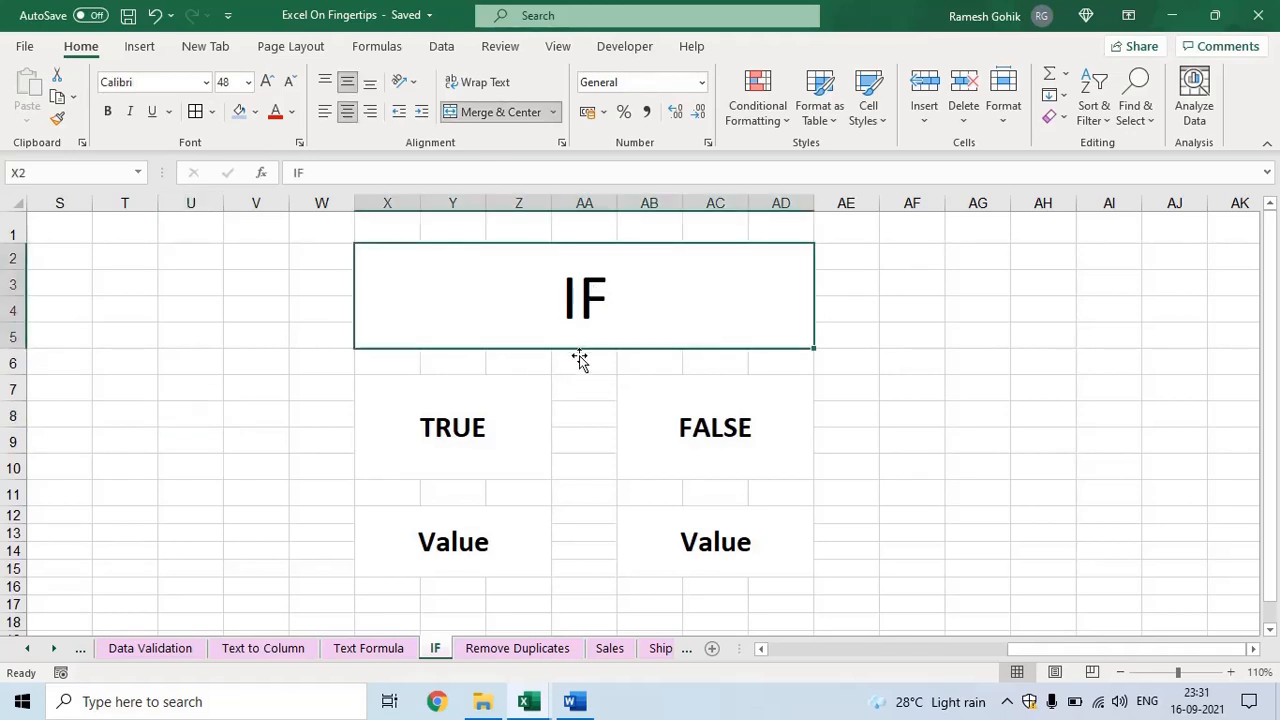
pyautogui.press('Down')
pyautogui.press('Down')
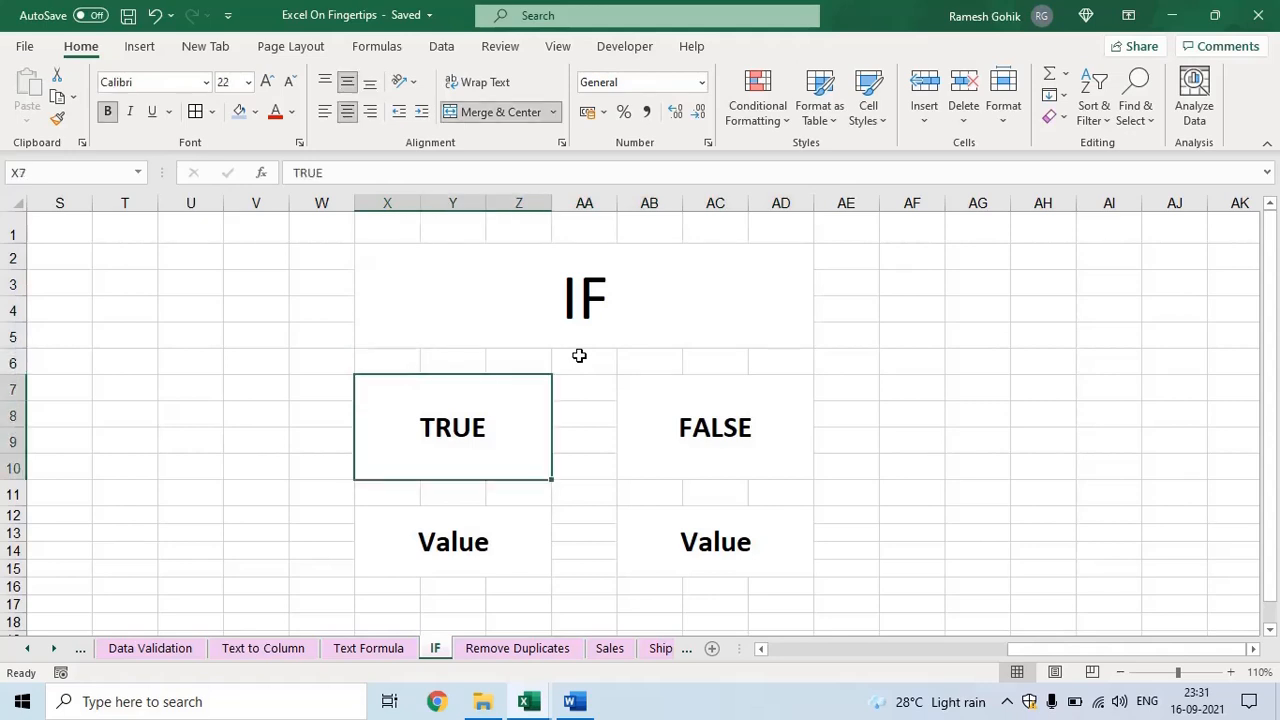
pyautogui.press('Right')
pyautogui.press('Right')
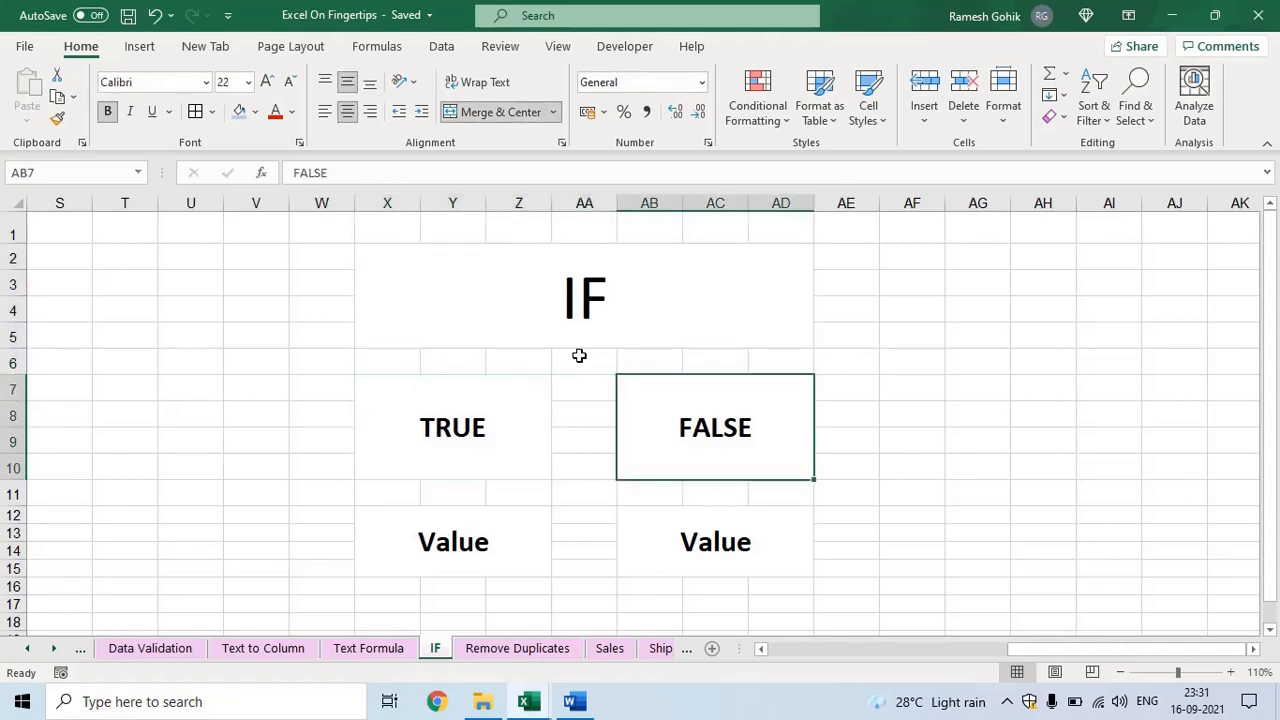
pyautogui.press('Left')
pyautogui.press('Left')
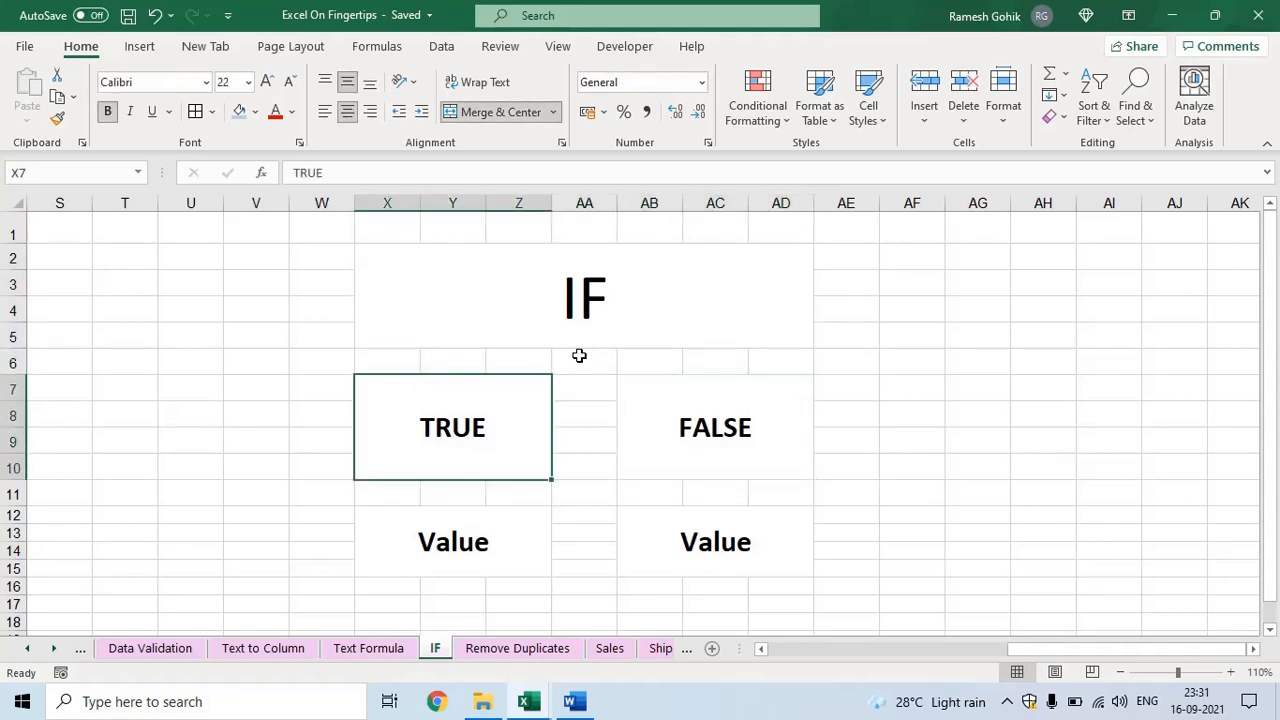
pyautogui.press('Up')
pyautogui.press('Up')
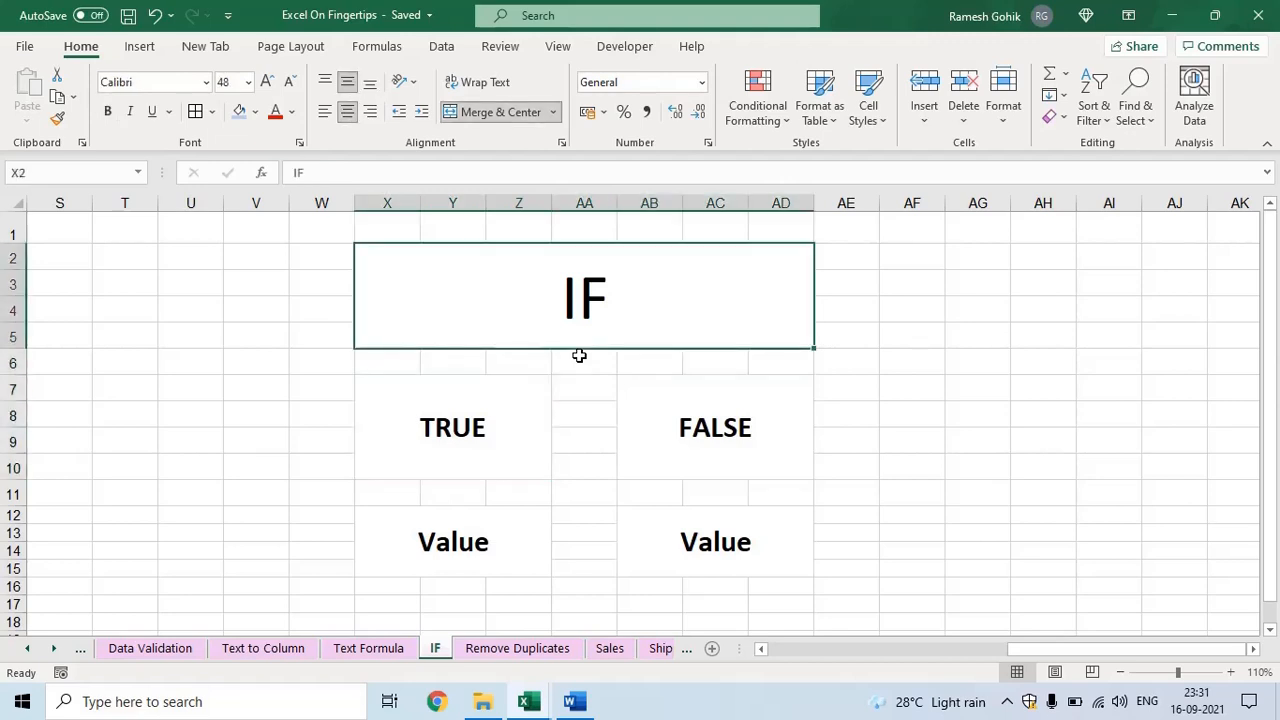
pyautogui.press('Down')
pyautogui.press('Down')
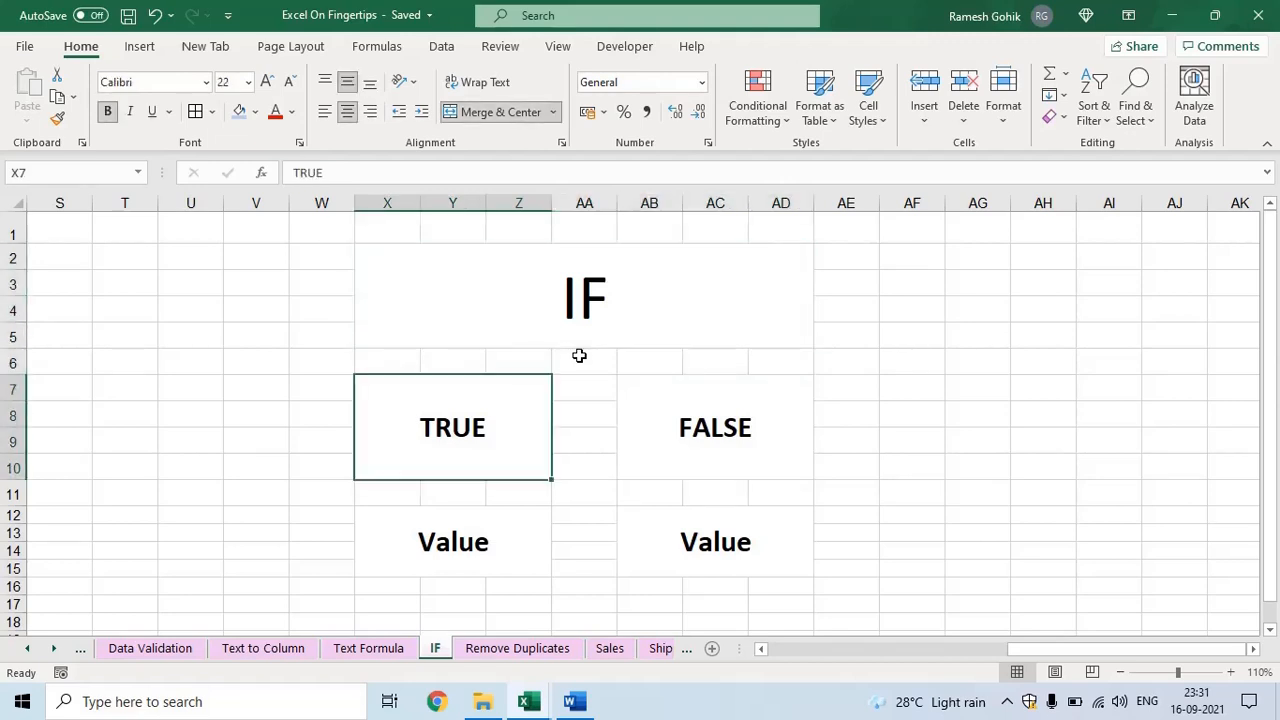
pyautogui.press('Down')
pyautogui.press('Down')
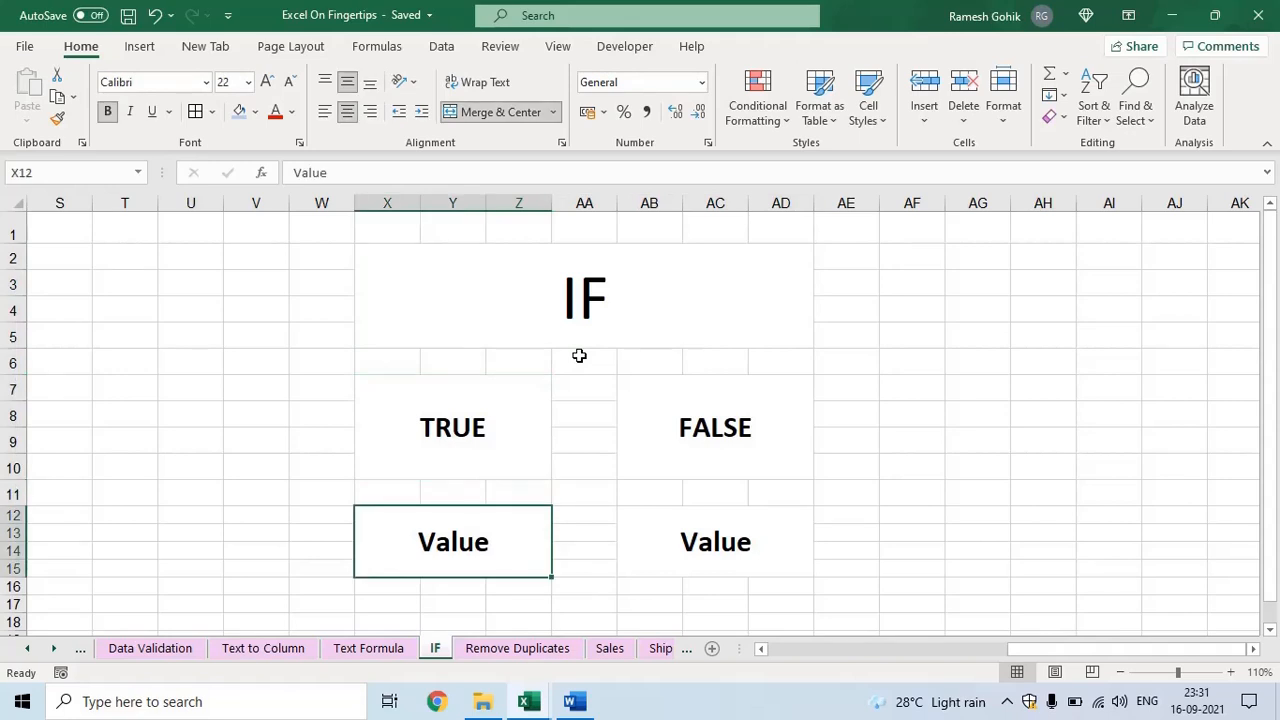
pyautogui.press('Up')
pyautogui.press('Up')
pyautogui.press('Right')
pyautogui.press('Right')
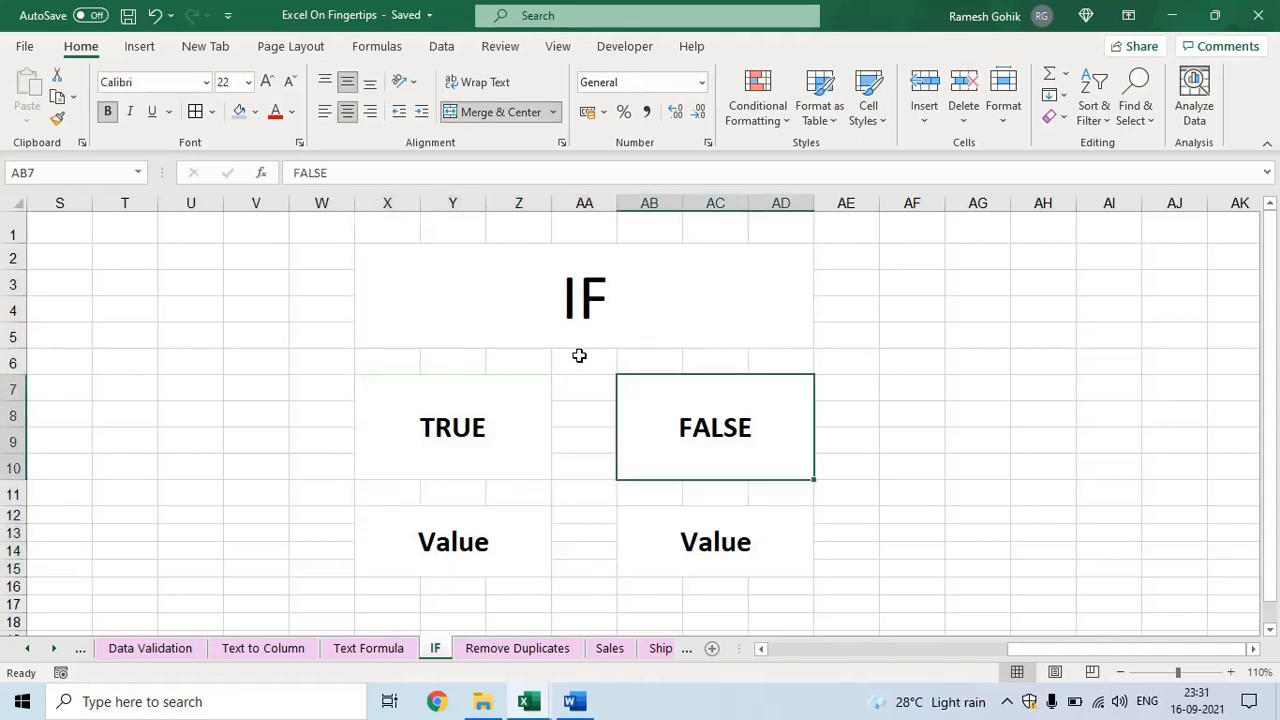
pyautogui.press('Down')
pyautogui.press('Down')
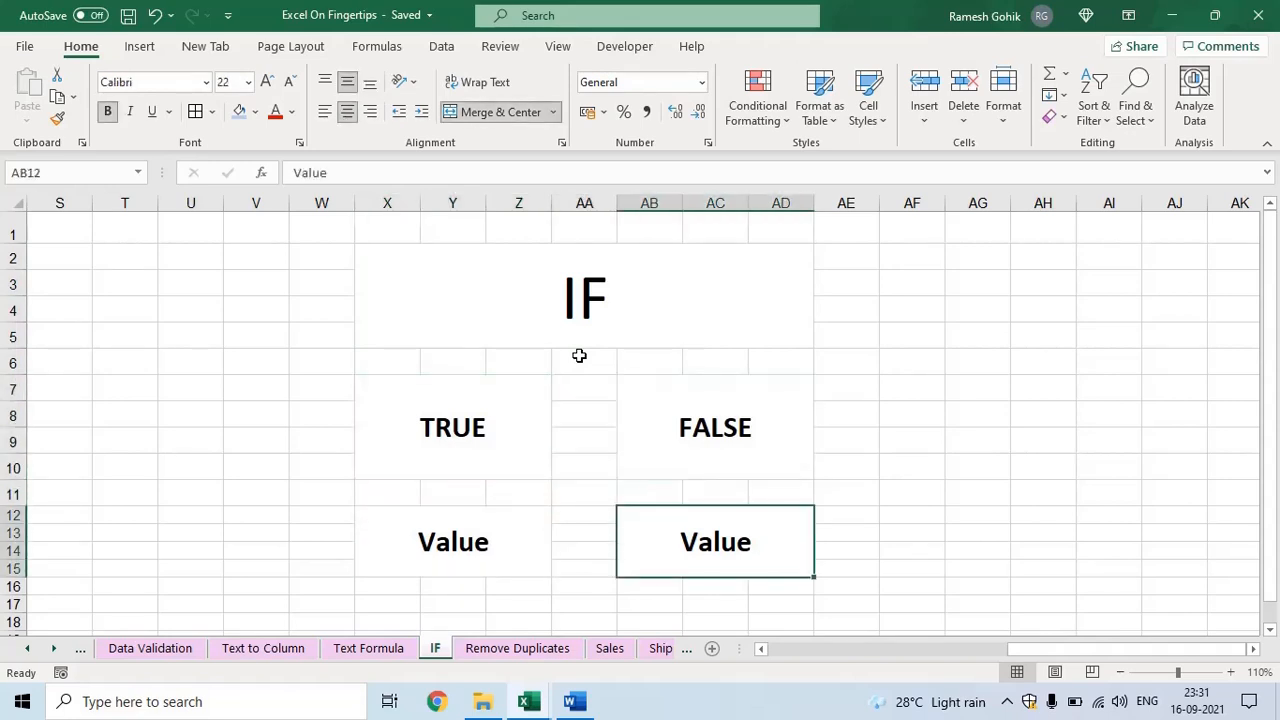
pyautogui.press('Up')
pyautogui.press('Up')
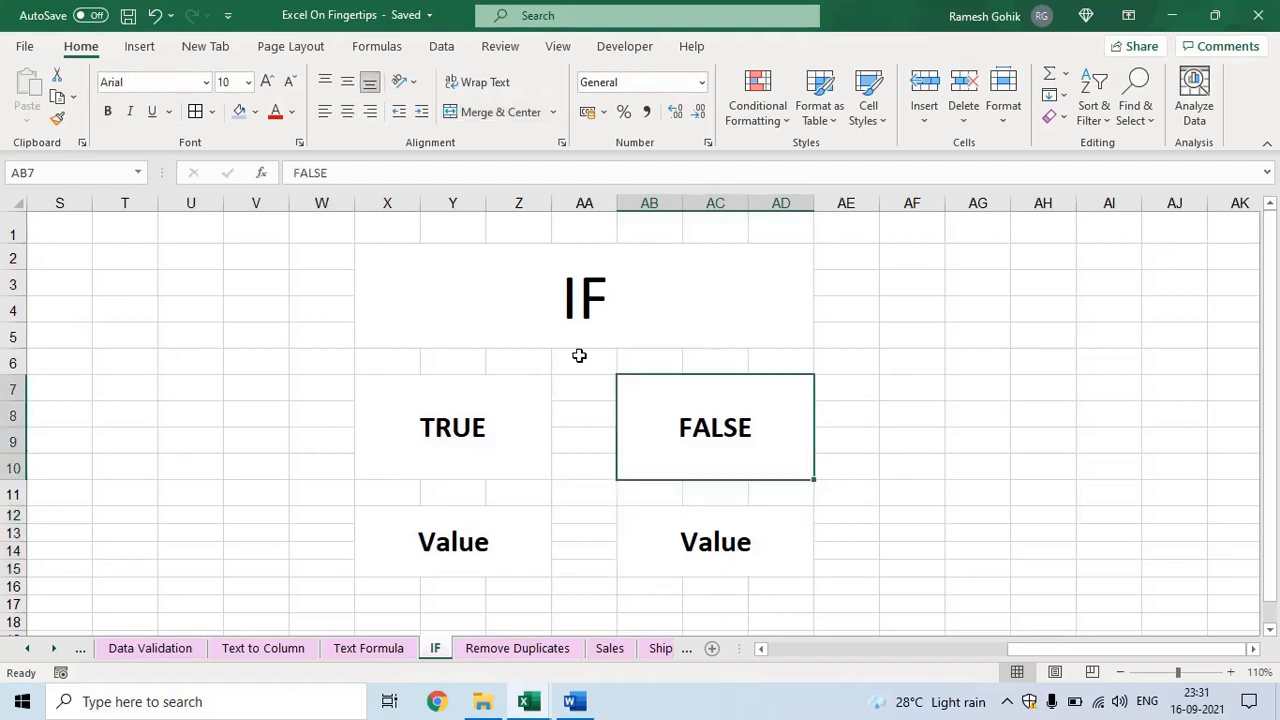
pyautogui.press('Up')
pyautogui.press('Up')
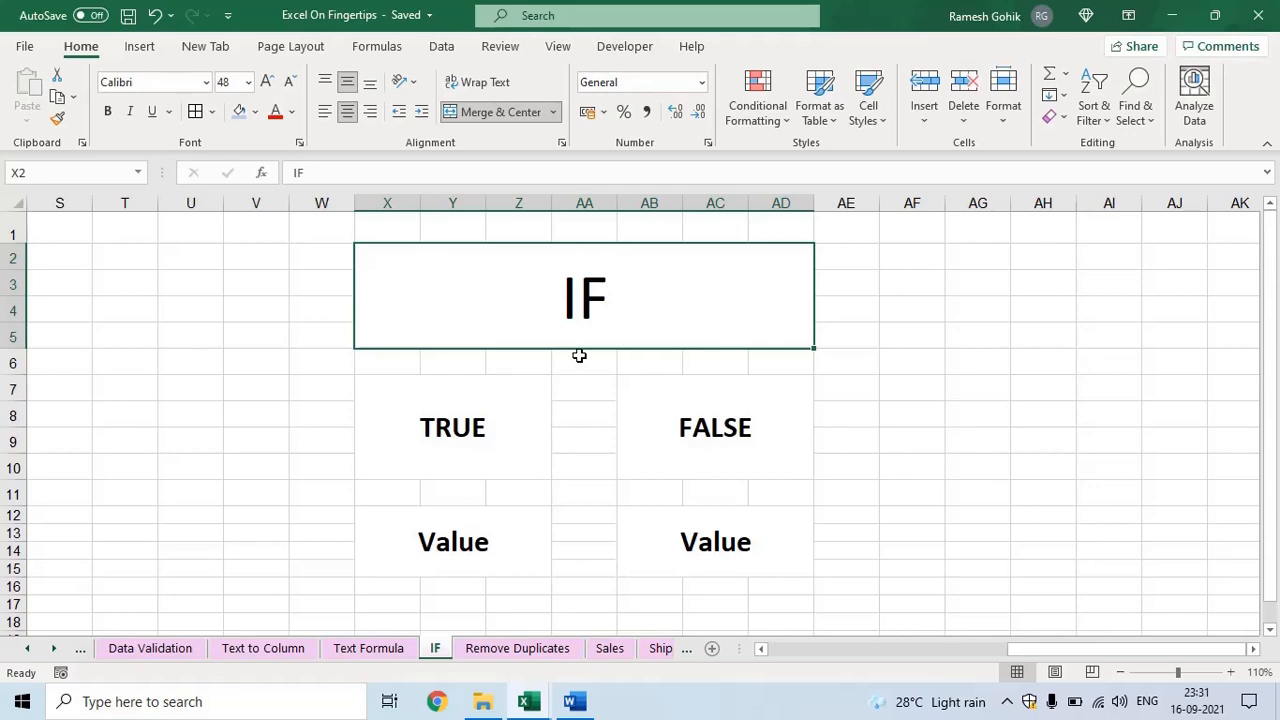
# - Enter the example numbers 2 in cell U5 and 1 in cell V5
pyautogui.press('Left')
pyautogui.press('Left')
pyautogui.press('Left')
pyautogui.write('2')
pyautogui.press('Tab')
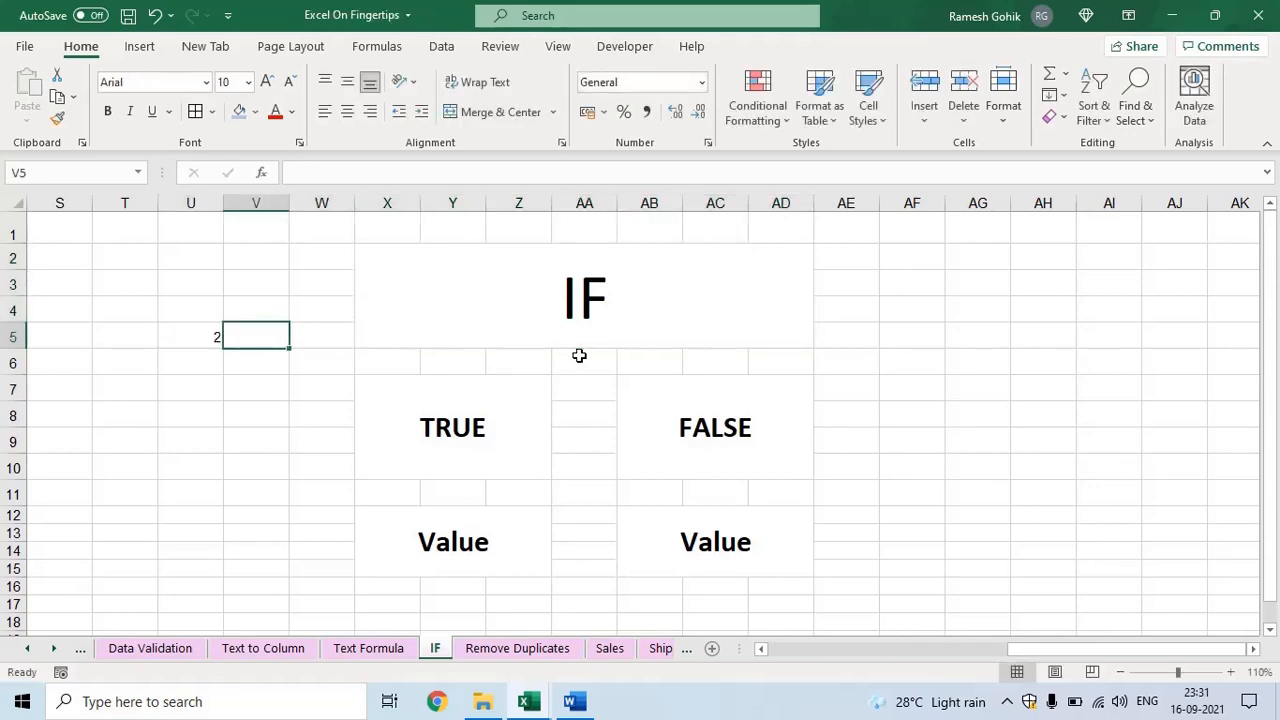
pyautogui.write('1')
pyautogui.press('Return')
# - Label the two example numbers by entering True in cell U4 and False in cell V4
pyautogui.press('Up')
pyautogui.press('Up')
pyautogui.press('Left')
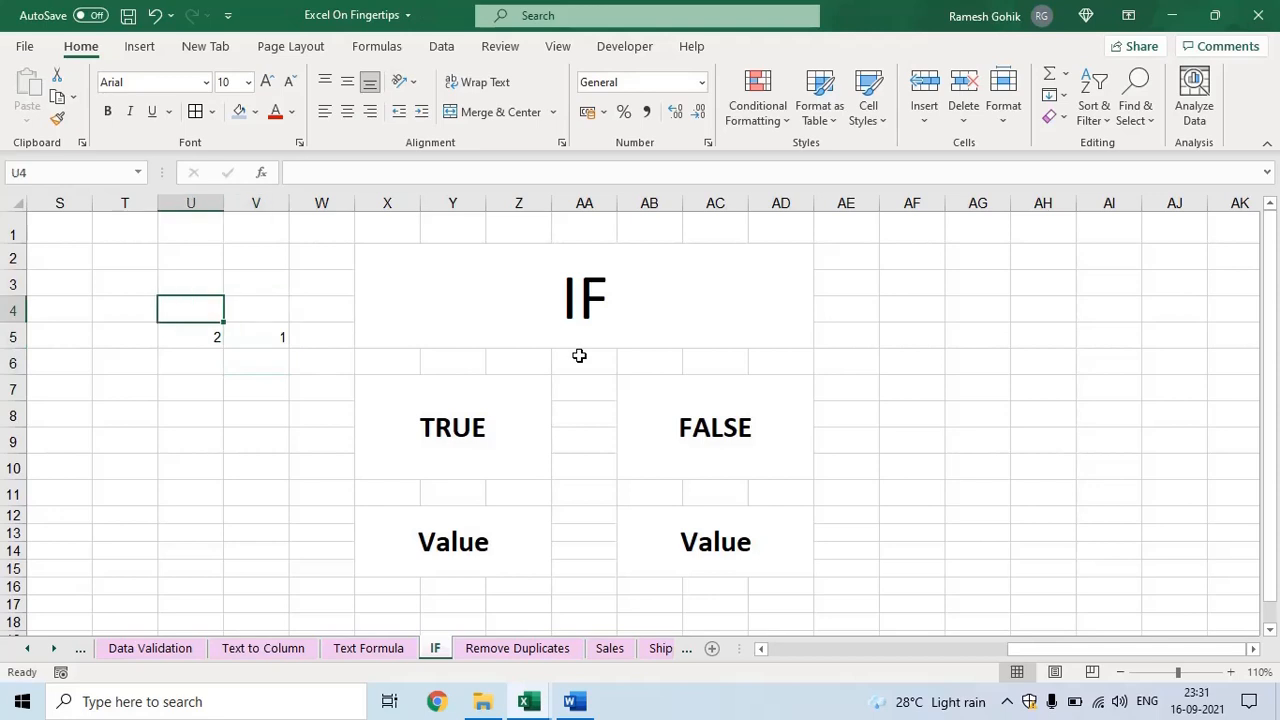
pyautogui.write('True')
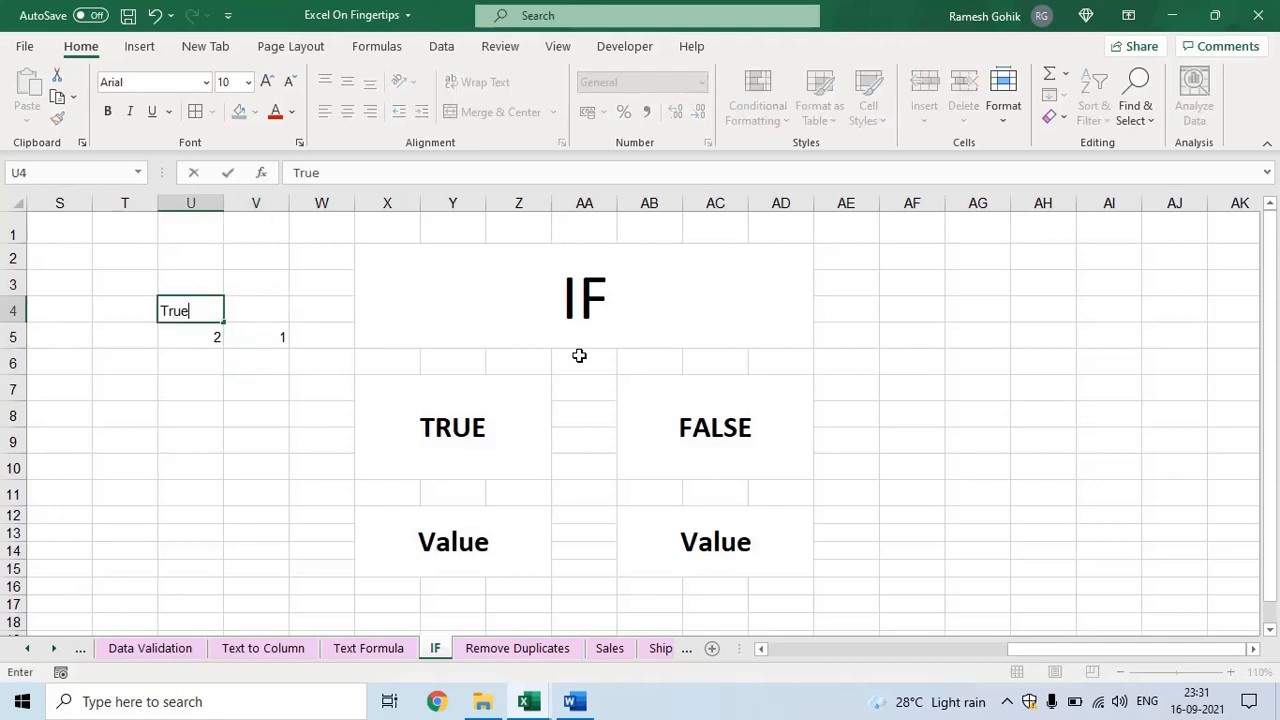
pyautogui.hotkey('ctrl', 'Return')
pyautogui.press('Right')
pyautogui.write('False')
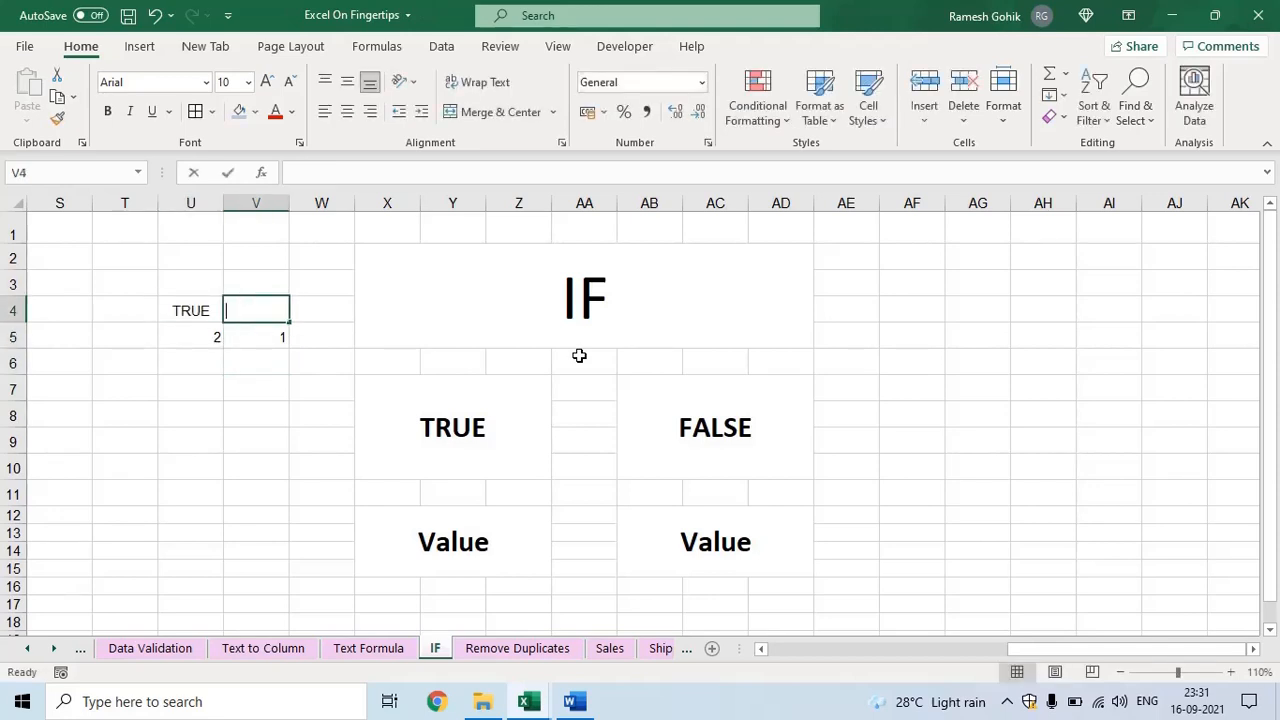
pyautogui.press('Return')
# - Clear the contents of the example range U4:V5
pyautogui.press('Up')
pyautogui.press('Left')
pyautogui.hotkey('shift', 'Down')
pyautogui.hotkey('shift', 'Right')
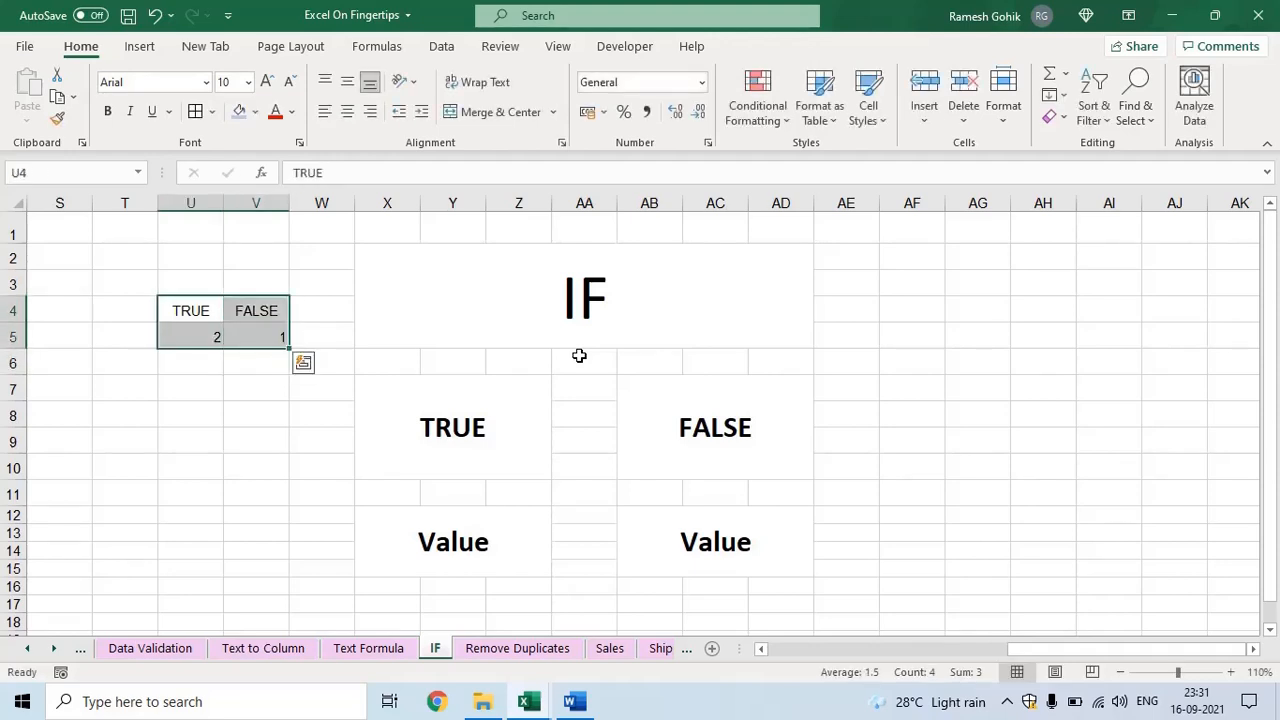
pyautogui.press('Delete')
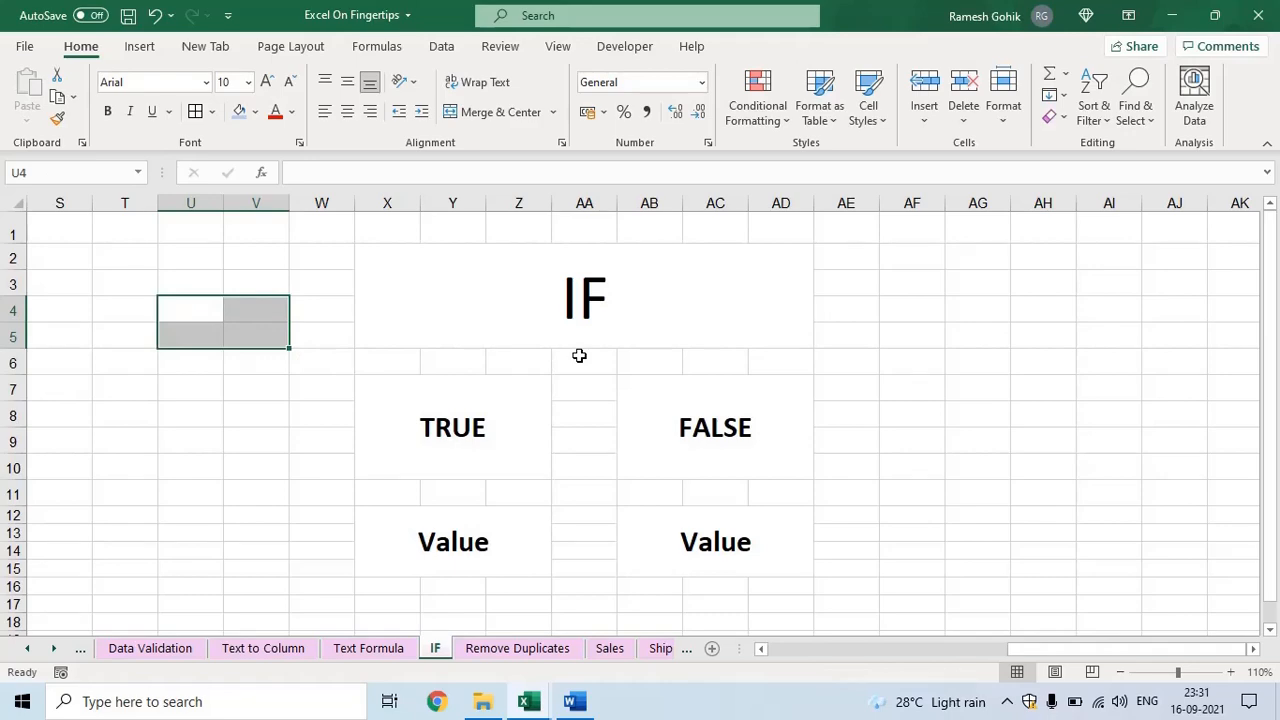
# - Examine the Passing Mark, Final Mark and Result columns of the IF table, enlarged to 130%
pyautogui.press('Left')
pyautogui.press('Left')
pyautogui.press('Left')
pyautogui.press('Left')
pyautogui.press('Left')
pyautogui.press('Left')
pyautogui.press('Left')
pyautogui.press('Left')
pyautogui.press('Left')
pyautogui.press('Left')
pyautogui.press('Left')
pyautogui.press('Left')
pyautogui.press('Left')
pyautogui.press('Left')
pyautogui.press('Left')
pyautogui.press('Left')
pyautogui.press('Left')
pyautogui.press('Left')
pyautogui.press('Left')
pyautogui.press('Left')
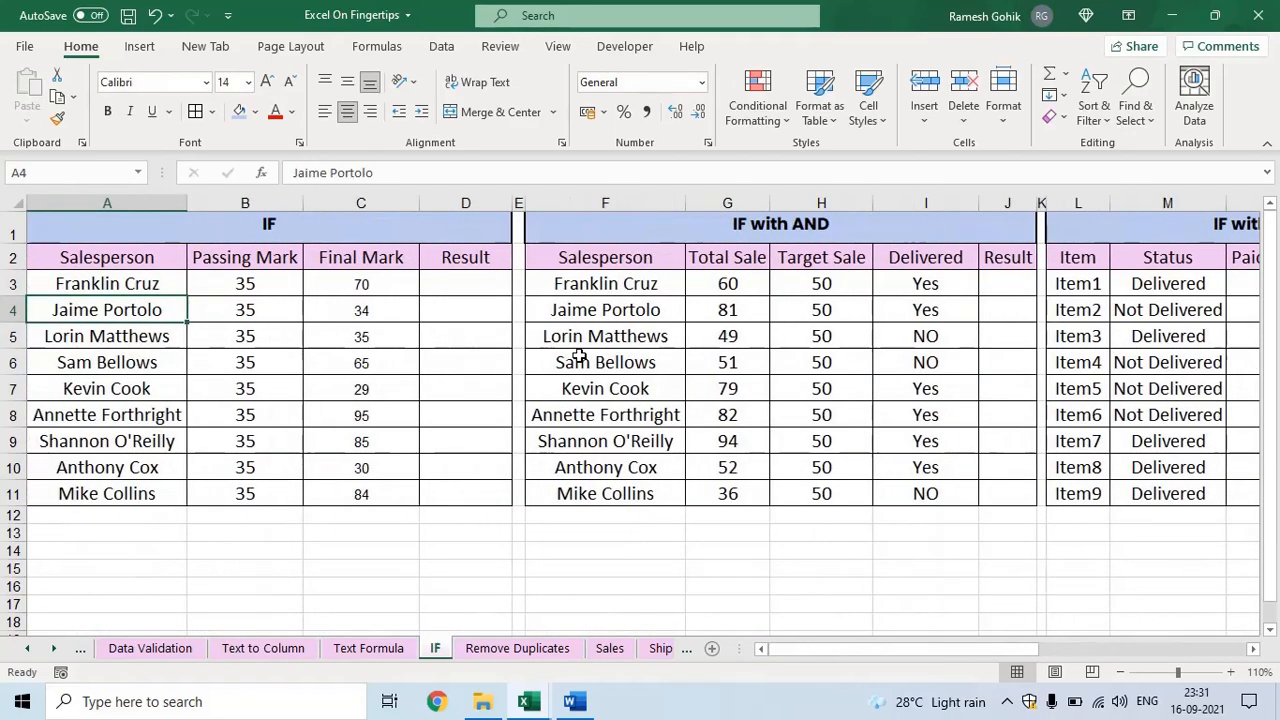
pyautogui.press('Up')
pyautogui.press('Right')
pyautogui.press('Right')
pyautogui.press('Right')
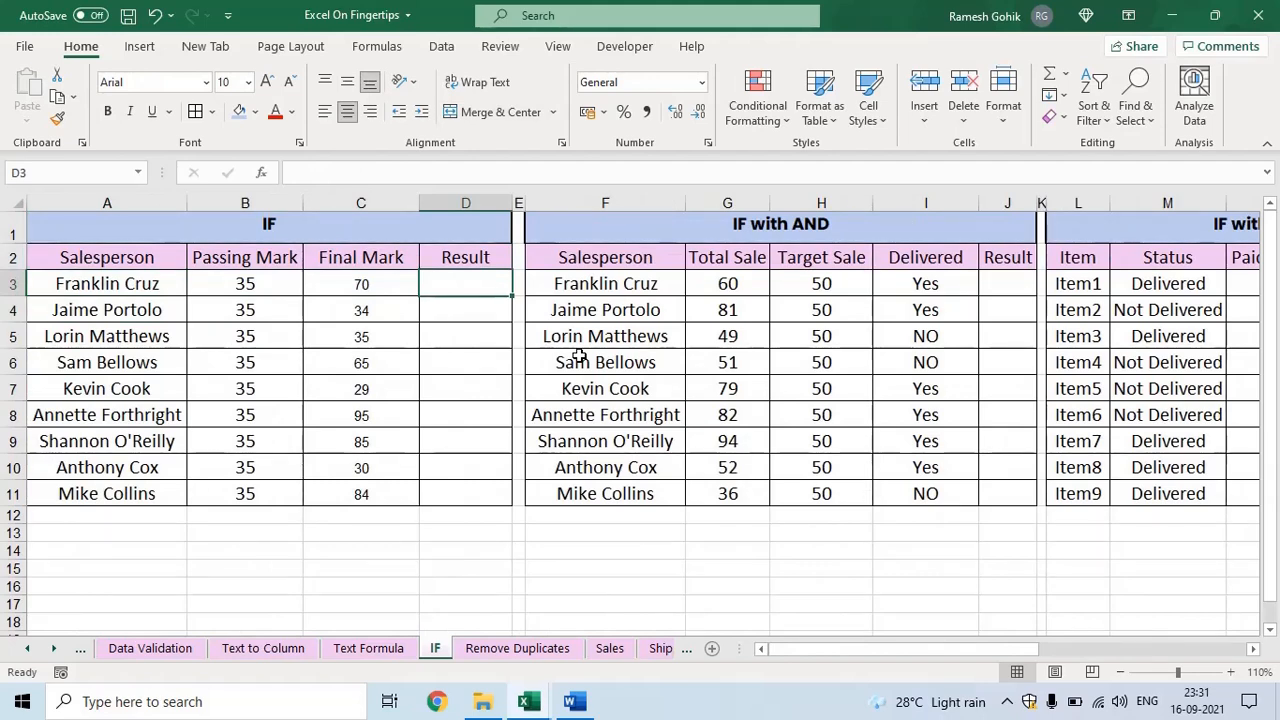
pyautogui.click(1236, 680)
pyautogui.click(1236, 680)
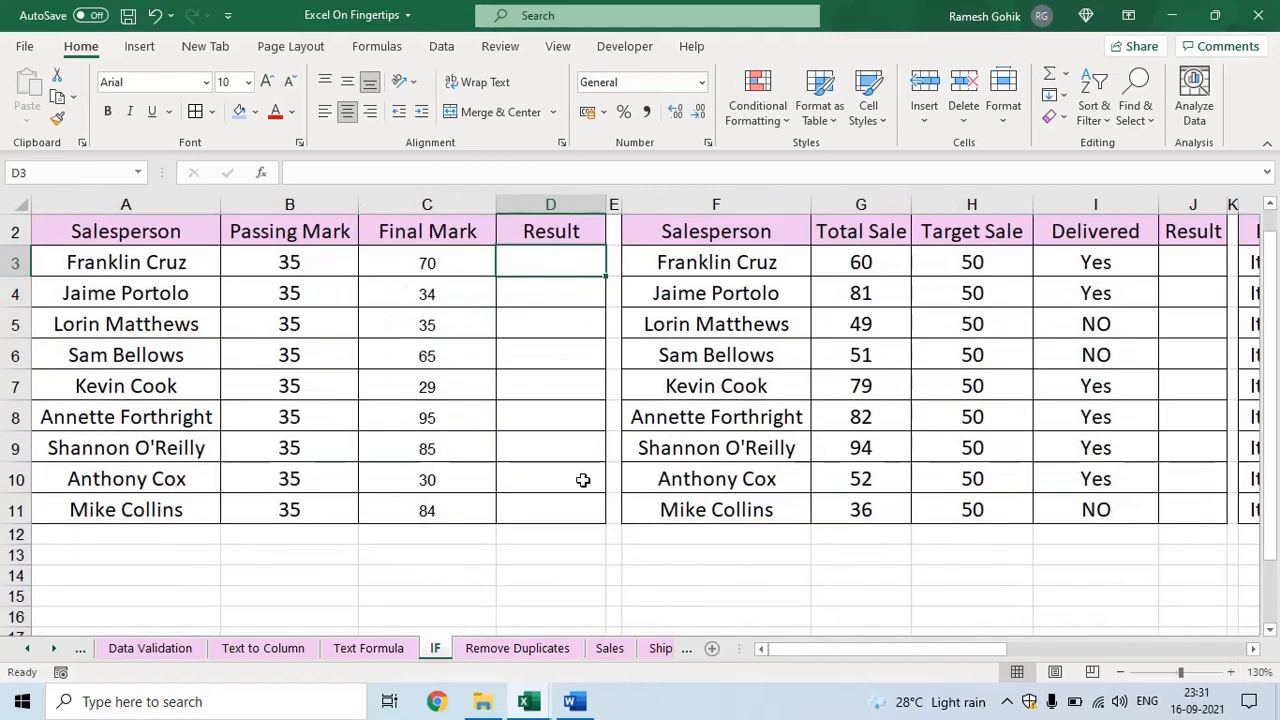
pyautogui.scroll(1, 582, 480)
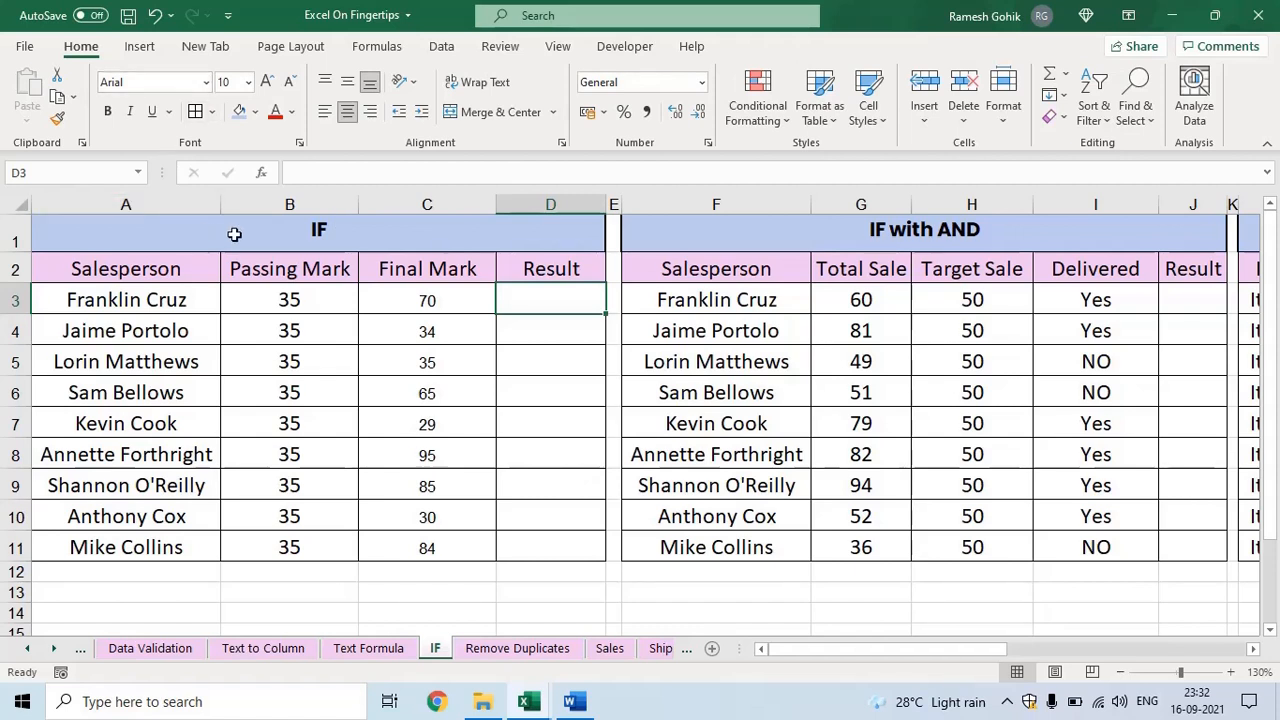
pyautogui.click(287, 304)
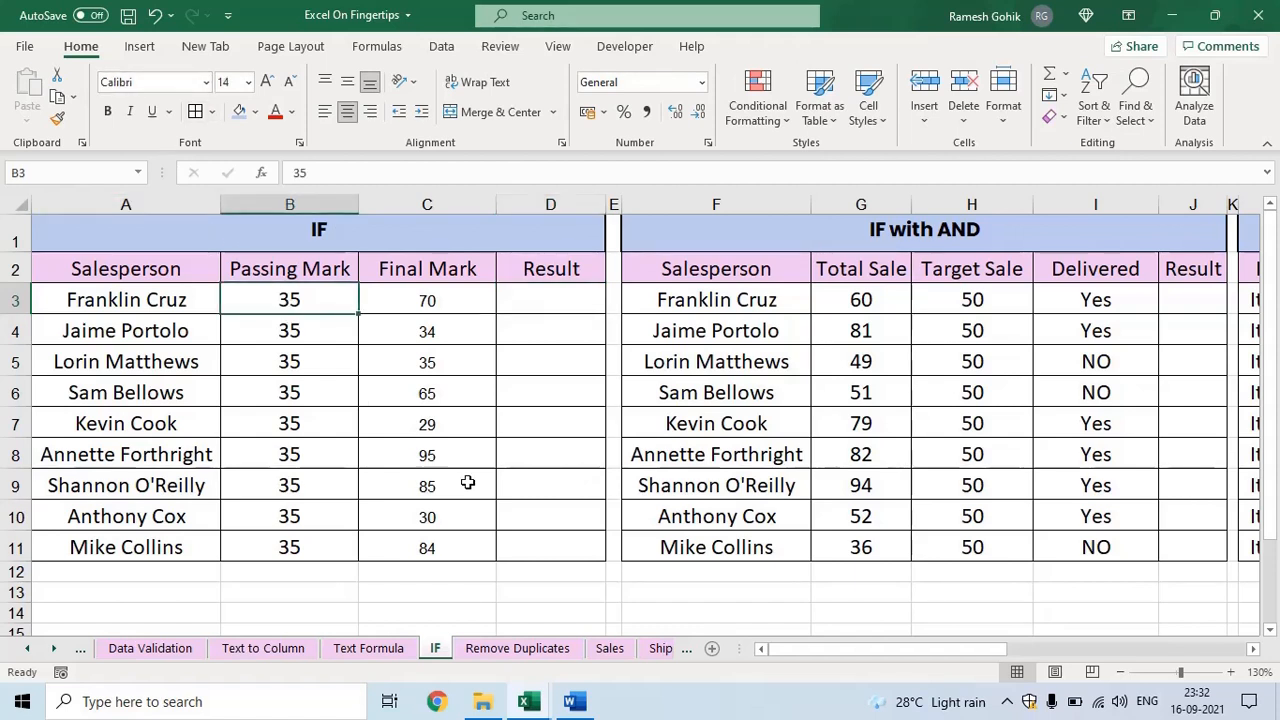
pyautogui.click(474, 302)
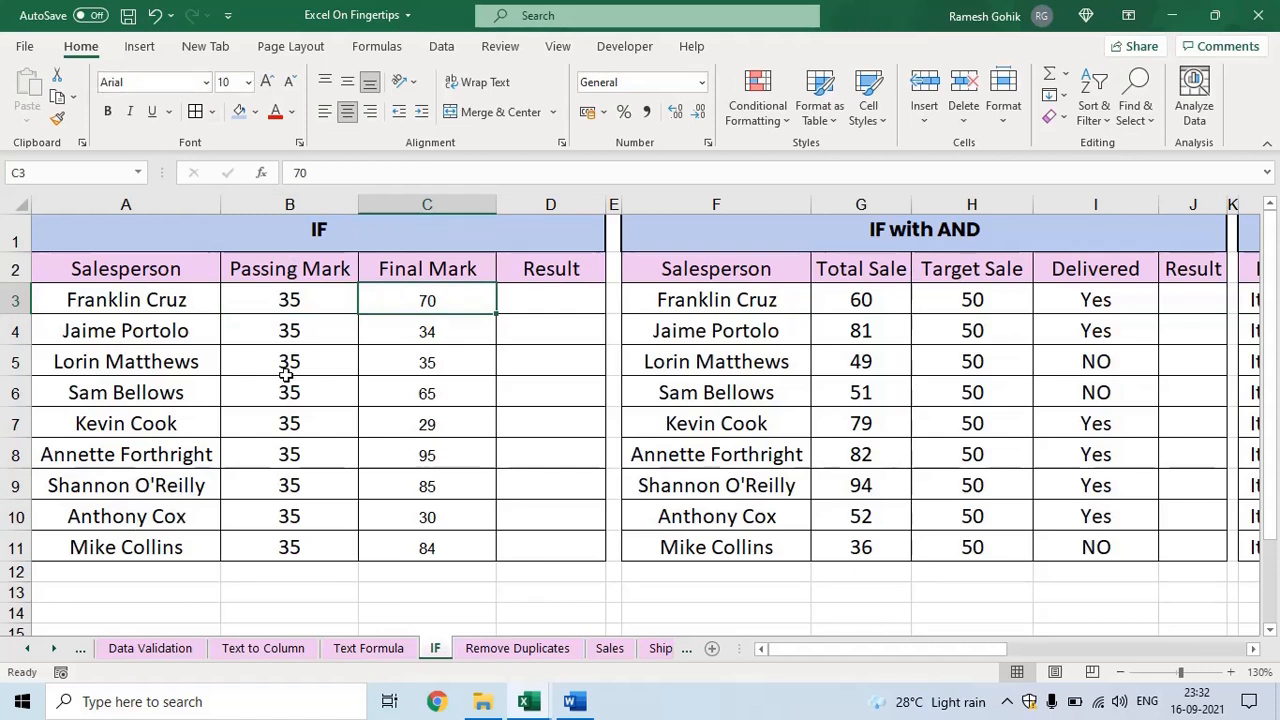
# - Enter the formula =IF(C3>B3,"Pass","Fail") in Result cell D3 of the IF table
pyautogui.click(561, 304)
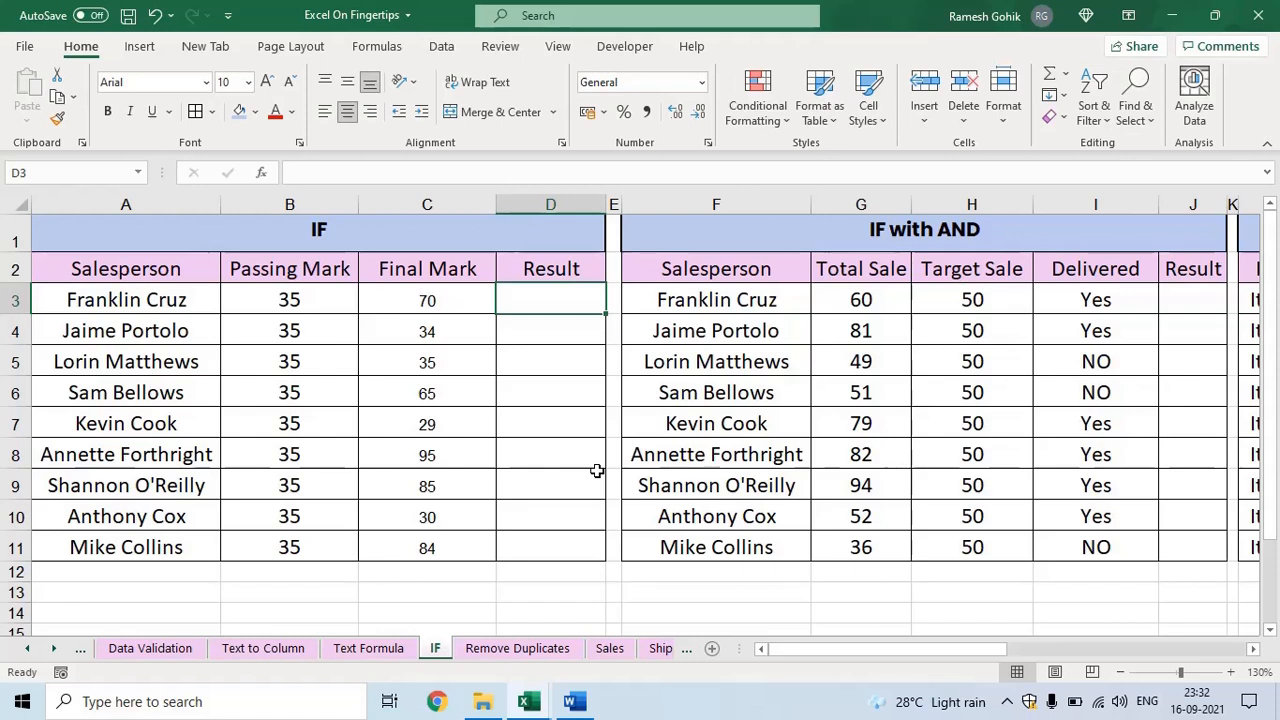
pyautogui.write('=IF(')
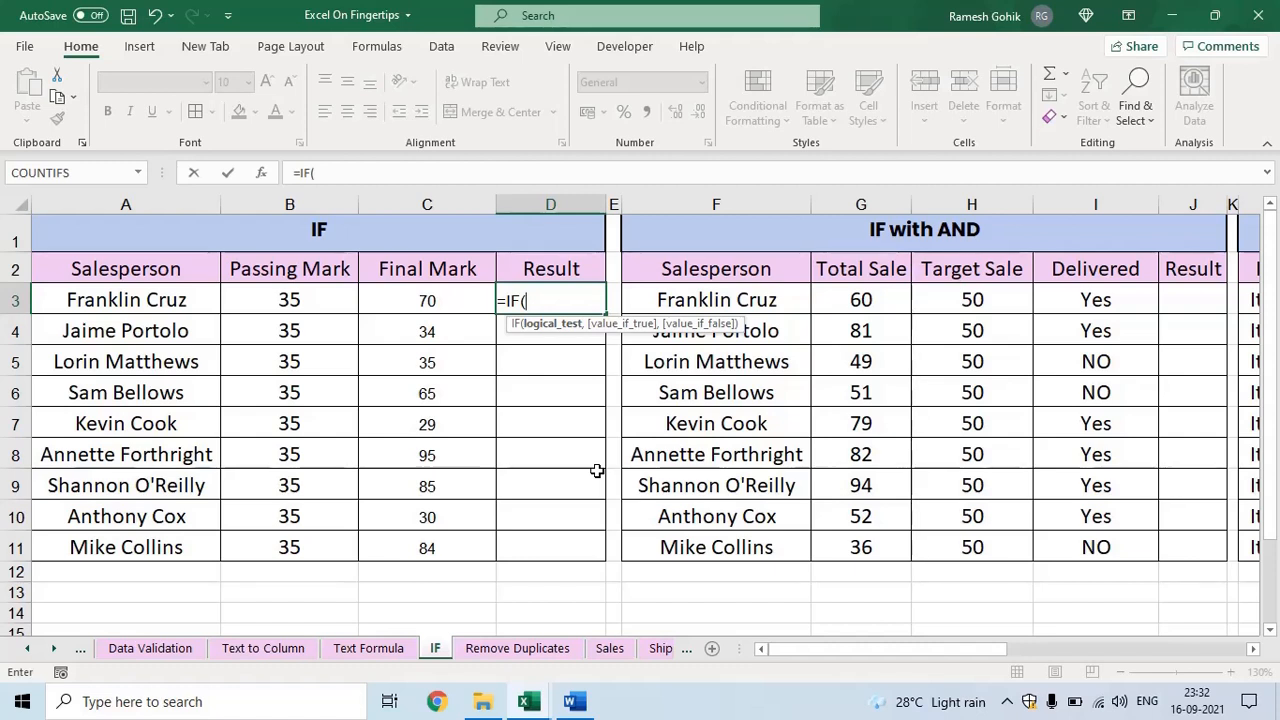
pyautogui.press('Left')
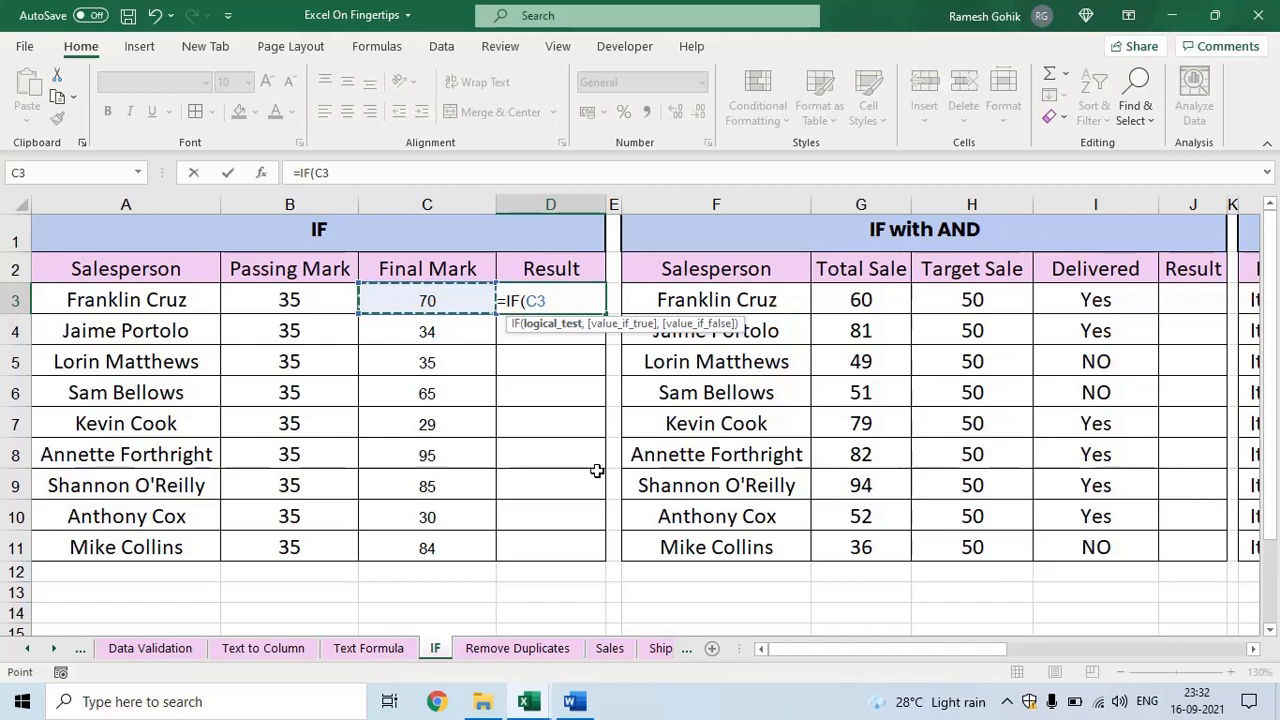
pyautogui.write('>')
pyautogui.press('Left')
pyautogui.press('Left')
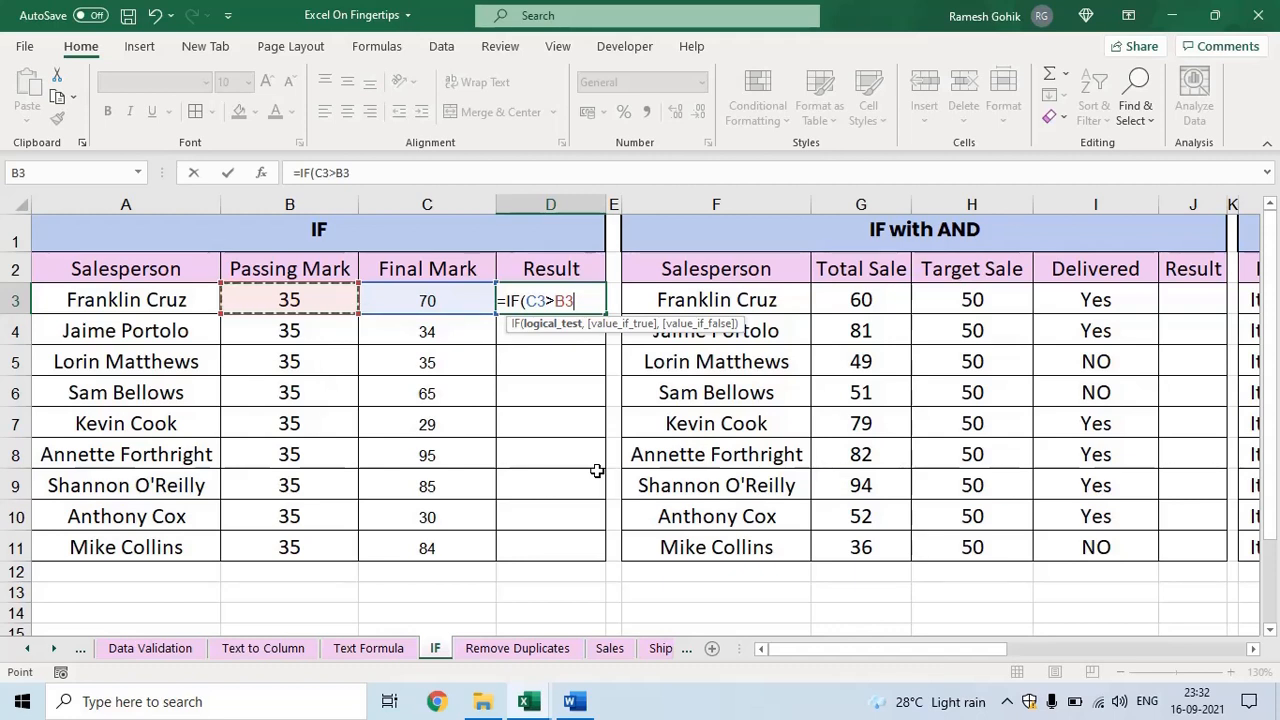
pyautogui.write(',"Pa')
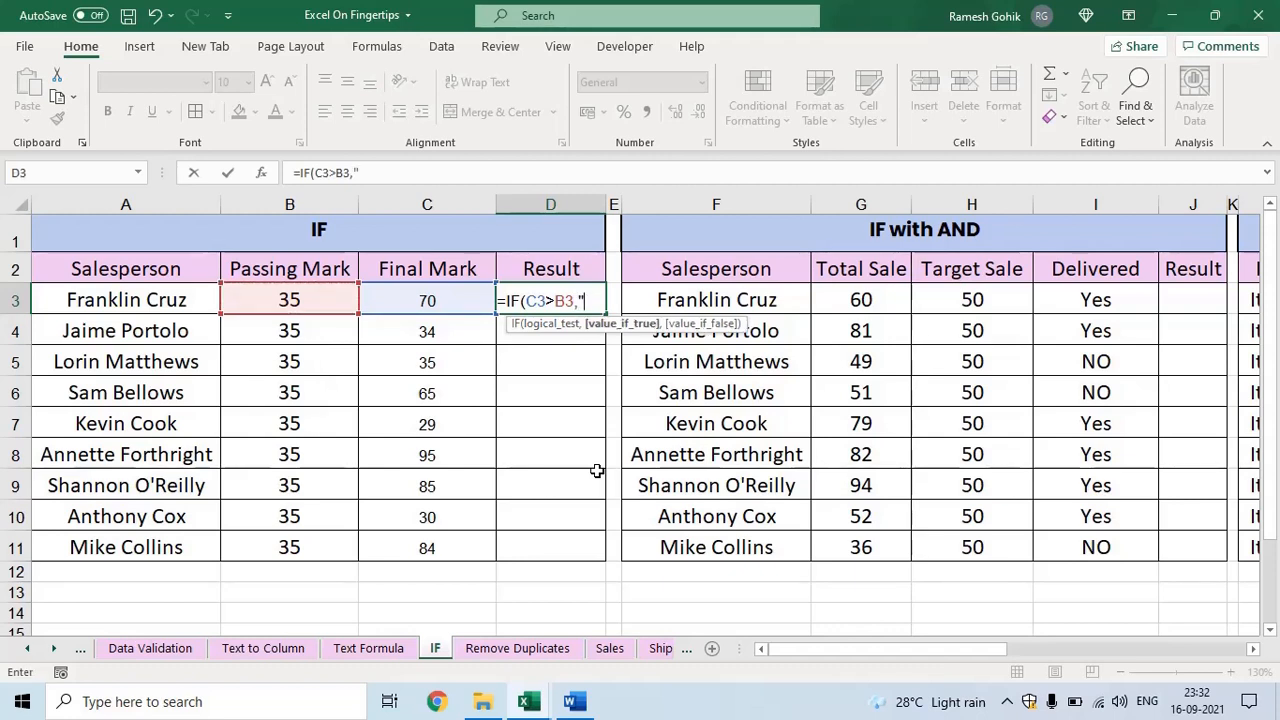
pyautogui.write('ss"')
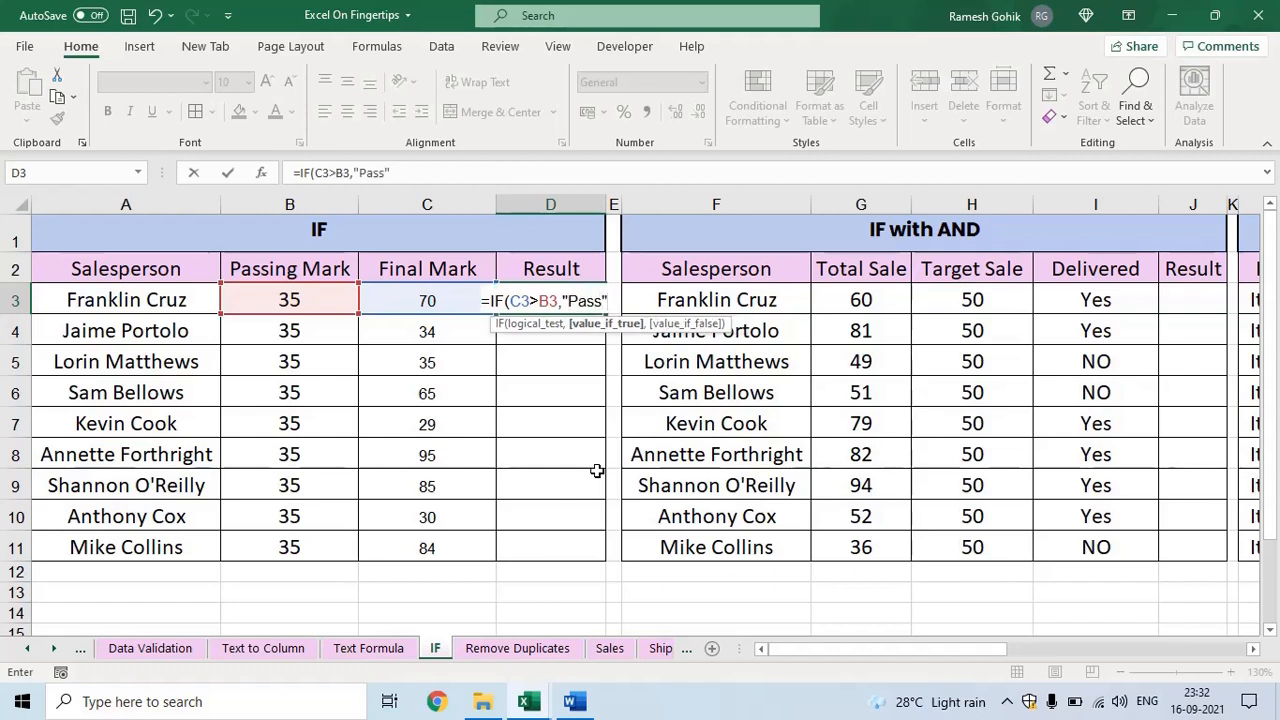
pyautogui.write(',"')
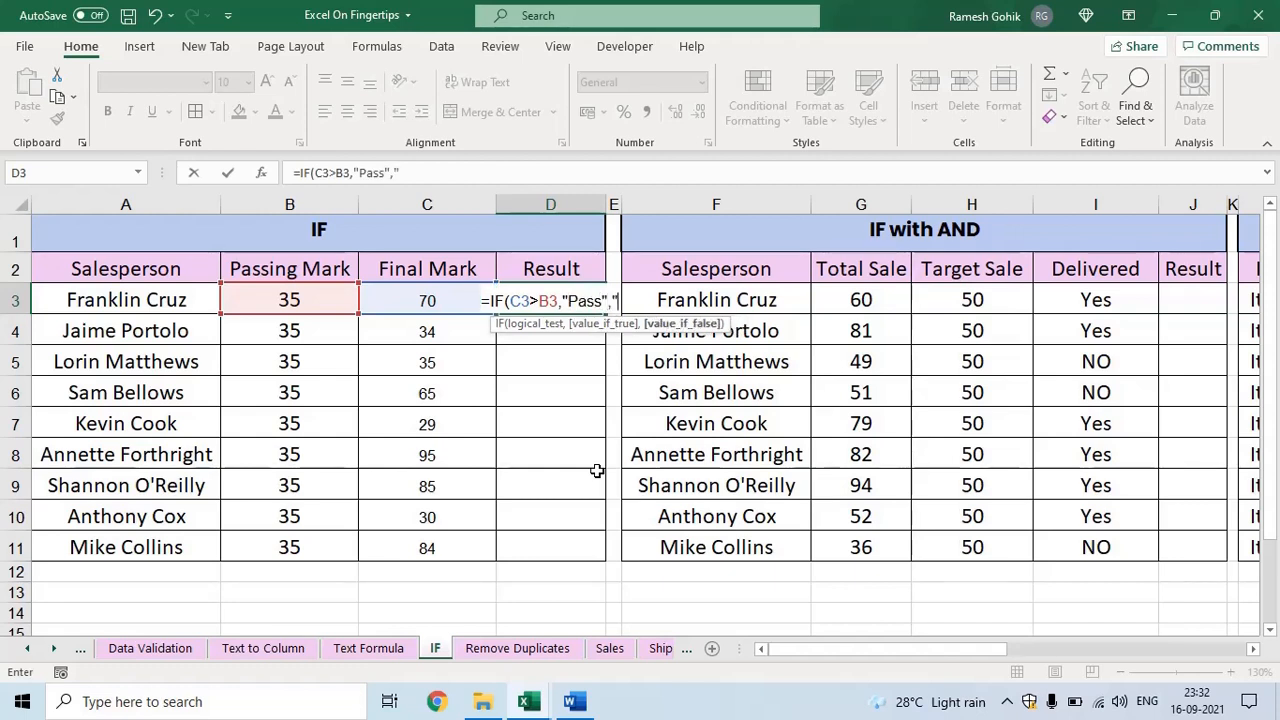
pyautogui.write('Fail')
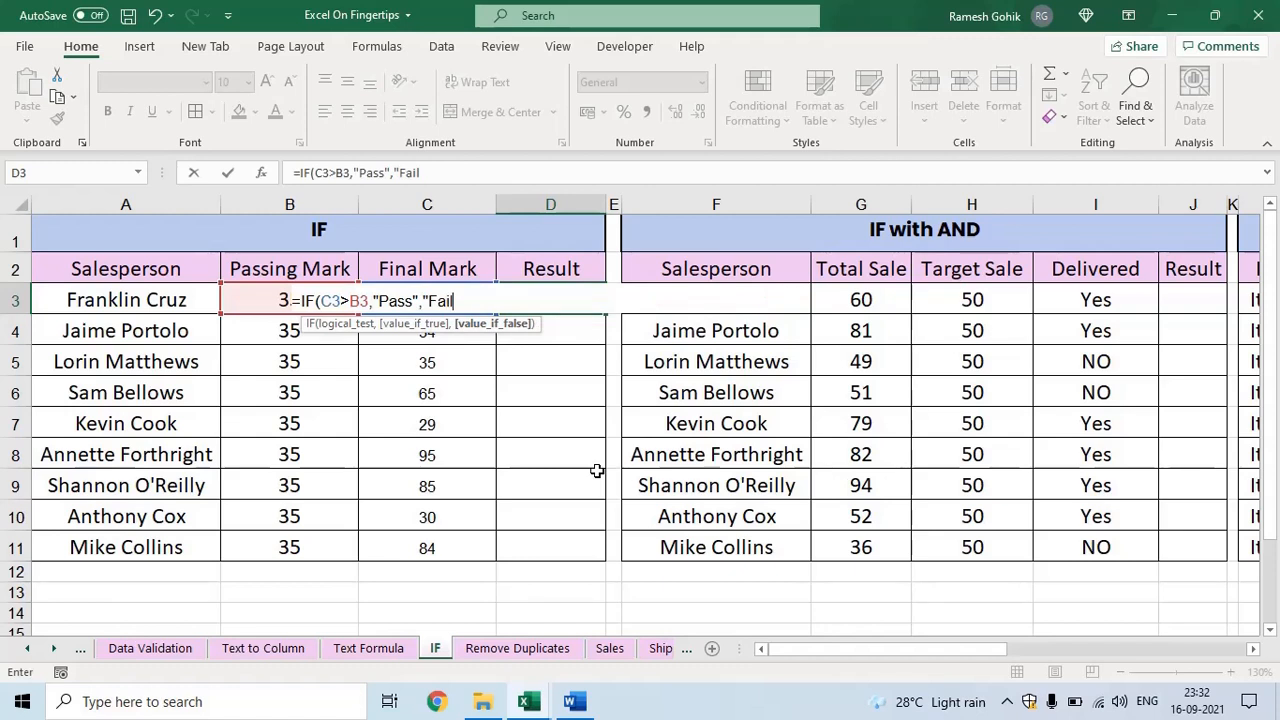
pyautogui.write('")44')
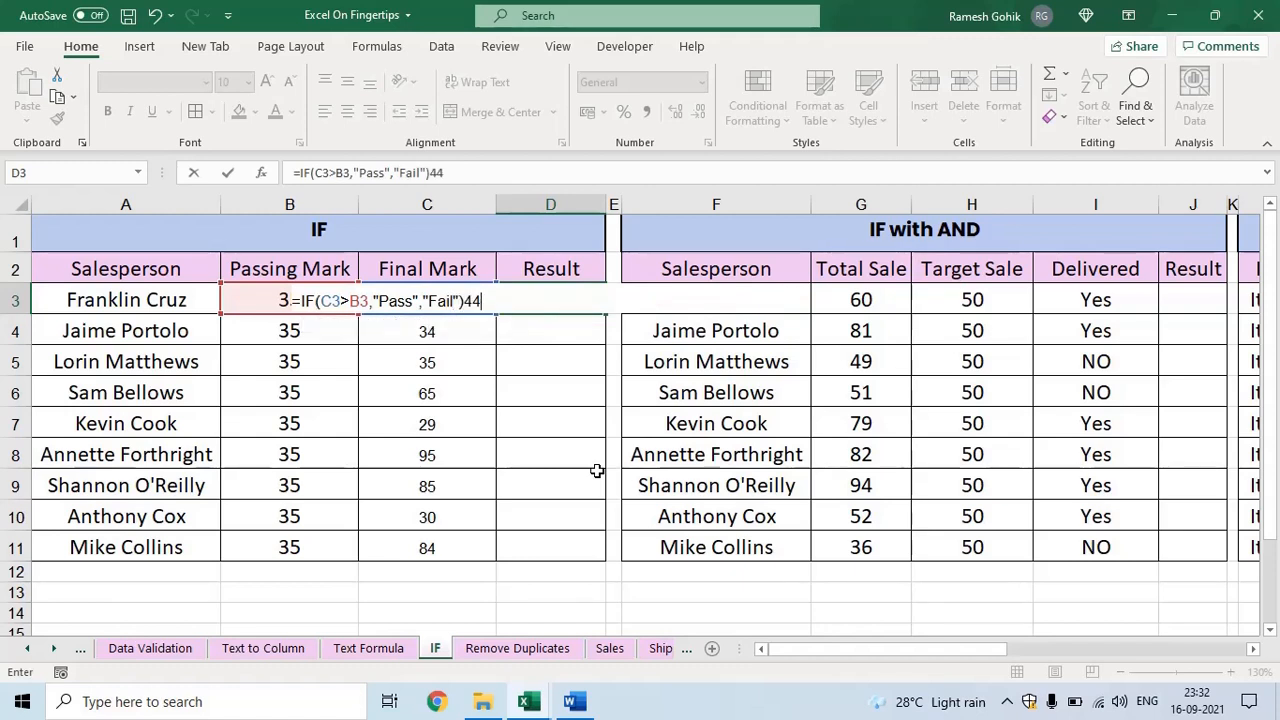
pyautogui.press('BackSpace')
pyautogui.press('BackSpace')
pyautogui.hotkey('ctrl', 'Return')
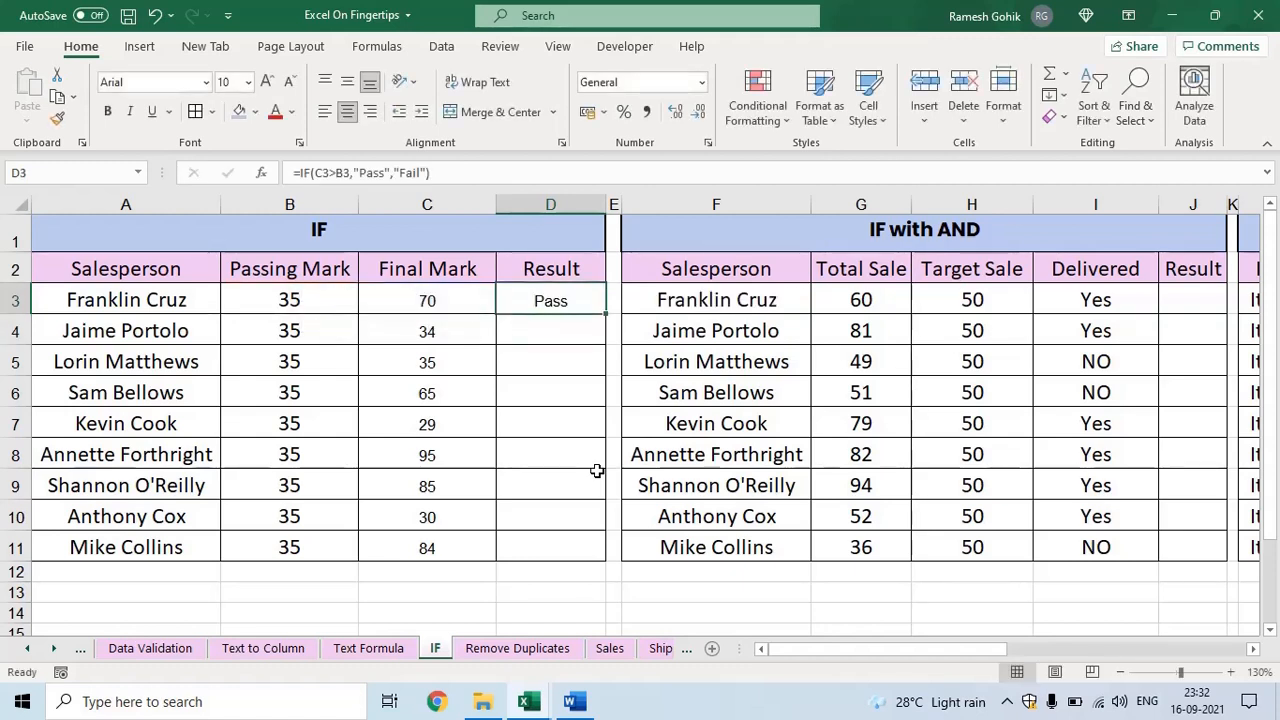
# - Fill the IF formula from D3 down through the Result column to D11
pyautogui.press('Left')
pyautogui.hotkey('ctrl', 'Down')
pyautogui.press('Right')
pyautogui.hotkey('ctrl', 'shift', 'Up')
pyautogui.hotkey('ctrl', 'd')
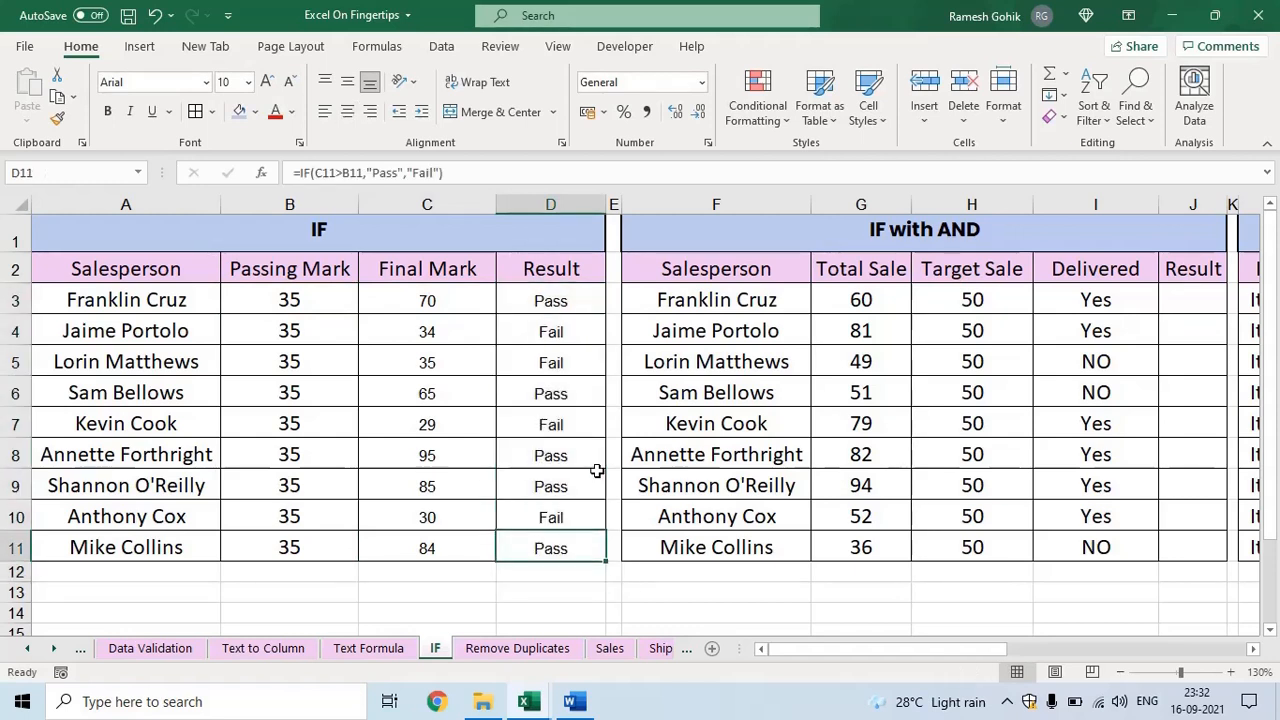
# - Examine the IF formula results in the Result column, comparing row 5's Final Mark in C5 with its result in D5
pyautogui.hotkey('ctrl', 'Home')
pyautogui.press('Down')
pyautogui.press('Down')
pyautogui.press('Right')
pyautogui.press('Right')
pyautogui.press('Right')
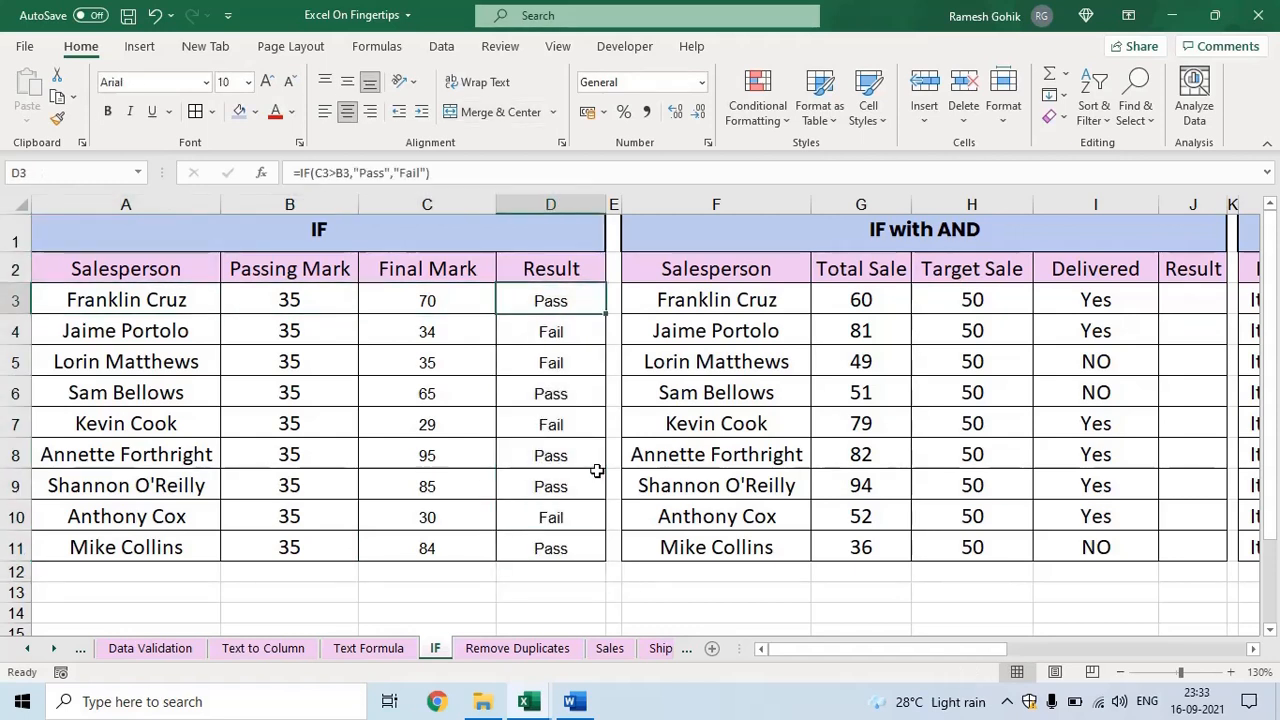
pyautogui.press('Down')
pyautogui.press('Down')
pyautogui.press('Left')
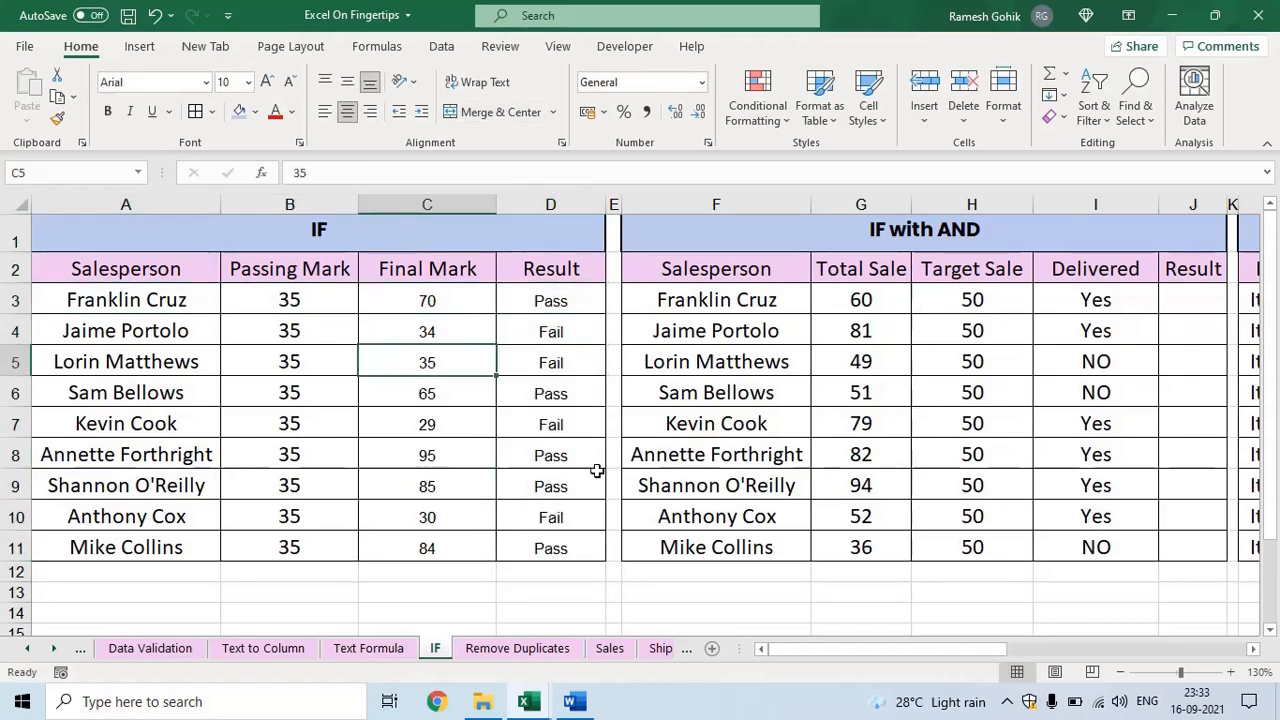
pyautogui.press('Right')
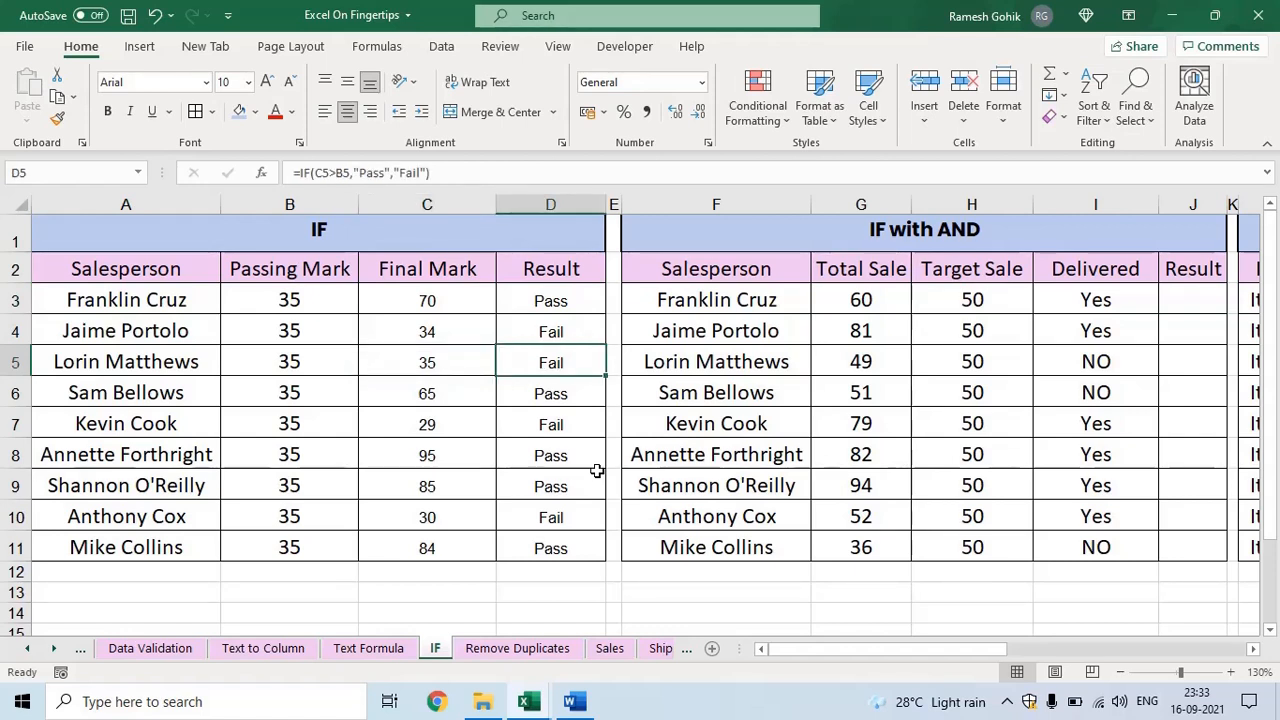
pyautogui.press('Up')
pyautogui.press('Up')
pyautogui.press('Up')
pyautogui.press('Down')
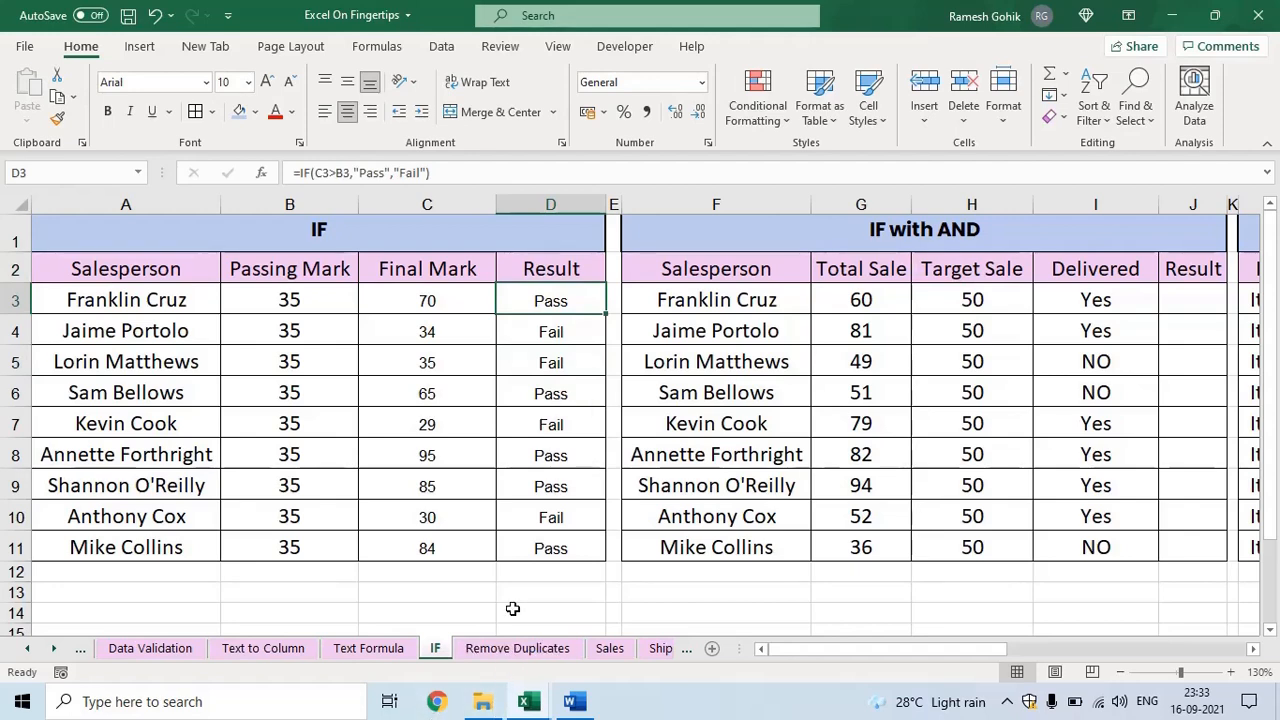
pyautogui.scroll(-4, 512, 608)
pyautogui.scroll(4, 497, 434)
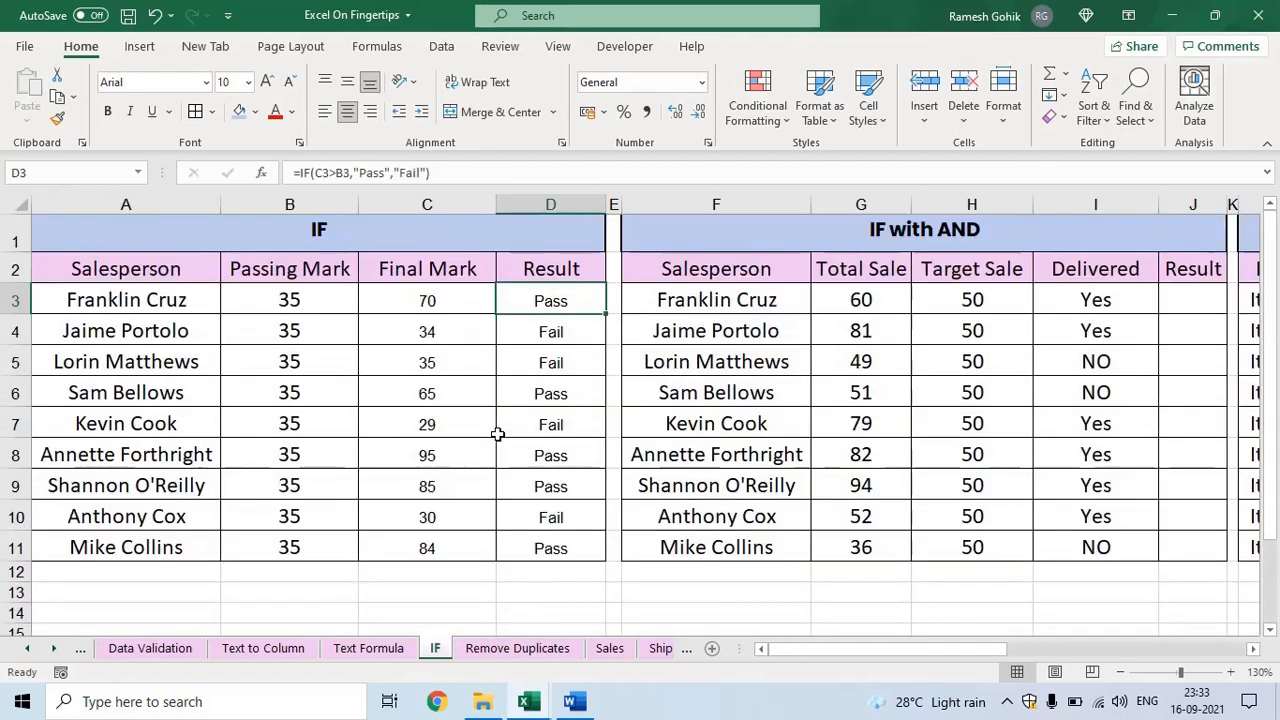
# - Merge and center the empty range X18:AD21 beneath the TRUE and FALSE value boxes
pyautogui.hscroll(5, 497, 434)
pyautogui.hscroll(2, 497, 434)
pyautogui.scroll(-3, 497, 434)
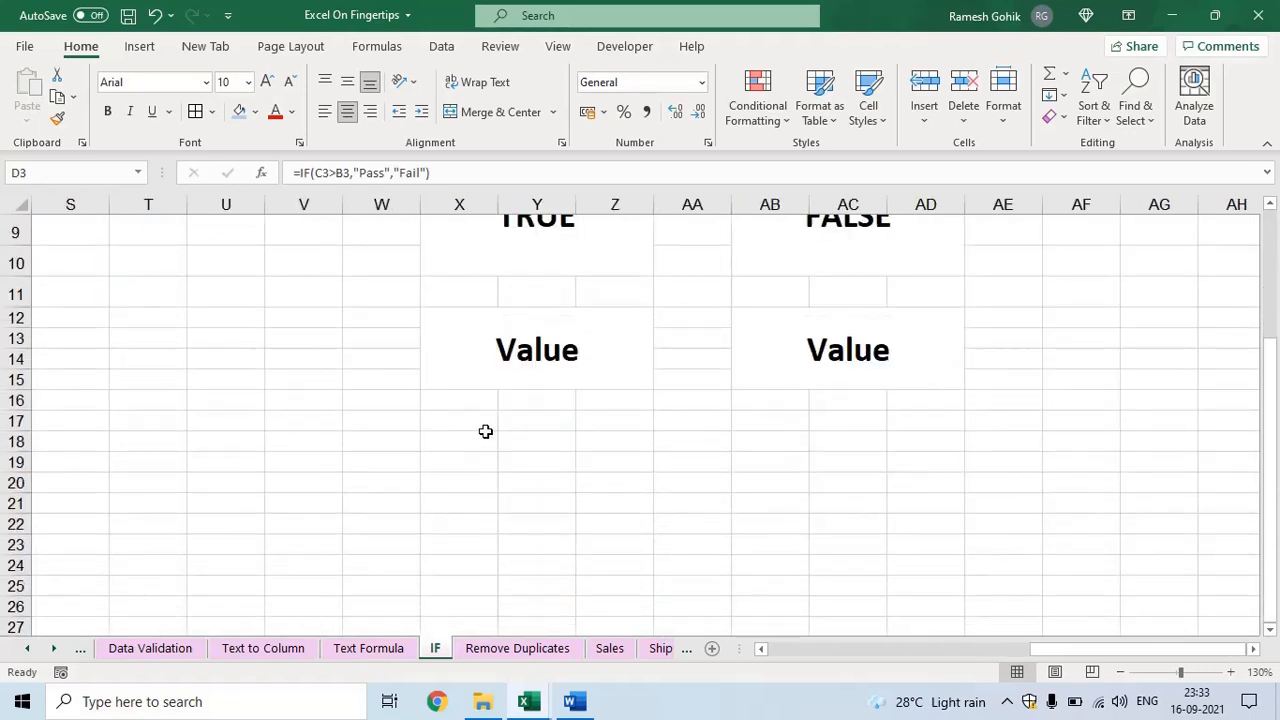
pyautogui.moveTo(486, 433); pyautogui.dragTo(906, 506)
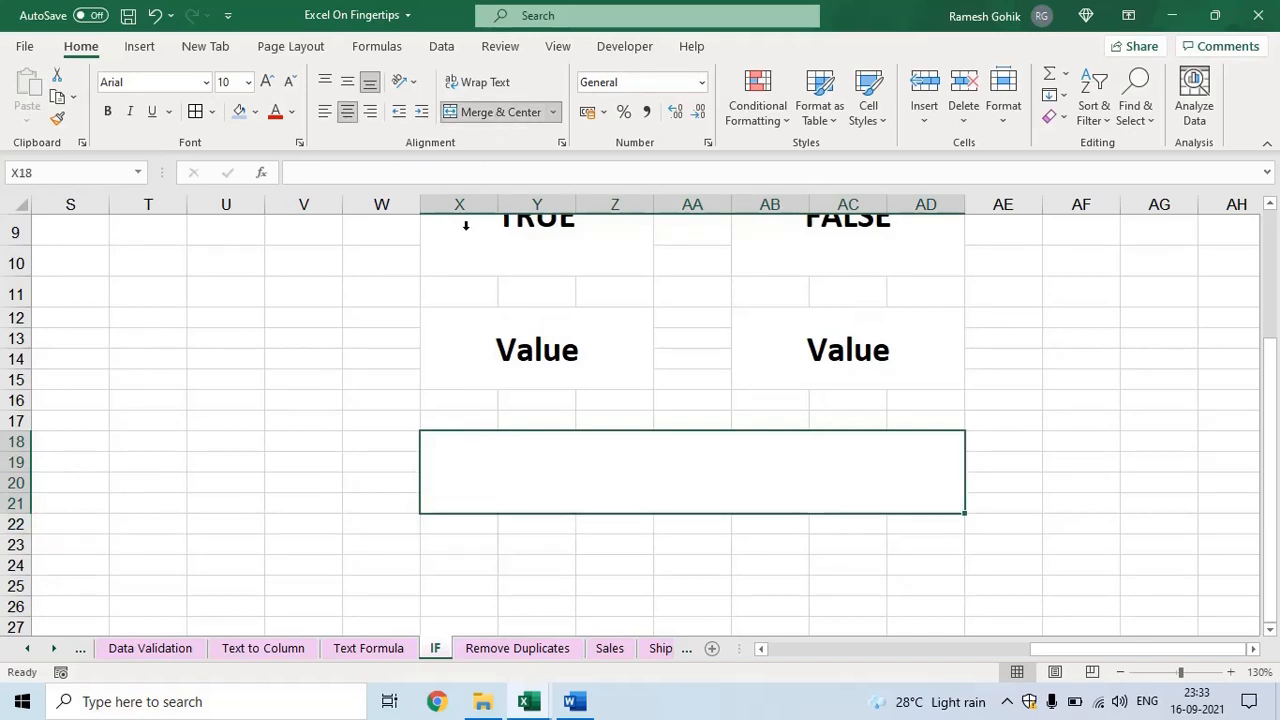
pyautogui.click(496, 112)
# - Enter the comparison operators >,<,>=,<=,= in the merged cell X18
pyautogui.write('>')
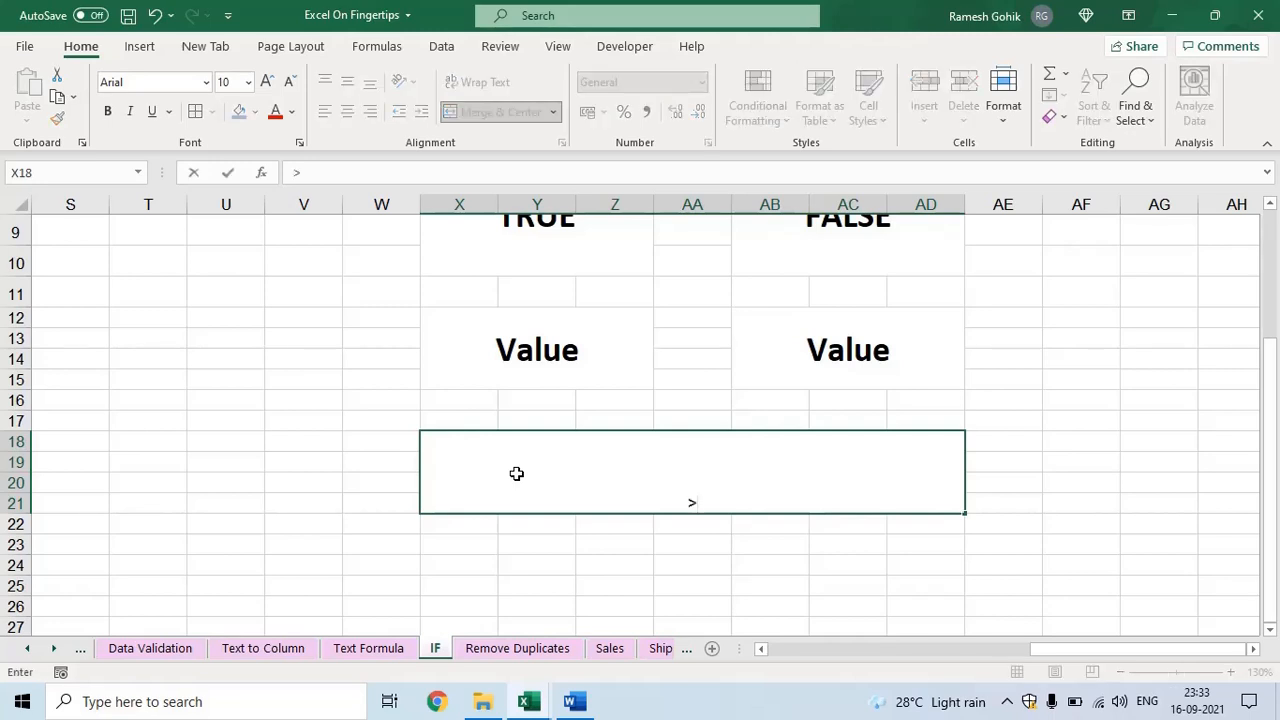
pyautogui.write(',<')
pyautogui.press('F2')
pyautogui.press('Home')
pyautogui.write(',')
pyautogui.press('BackSpace')
pyautogui.write('>=,<=')
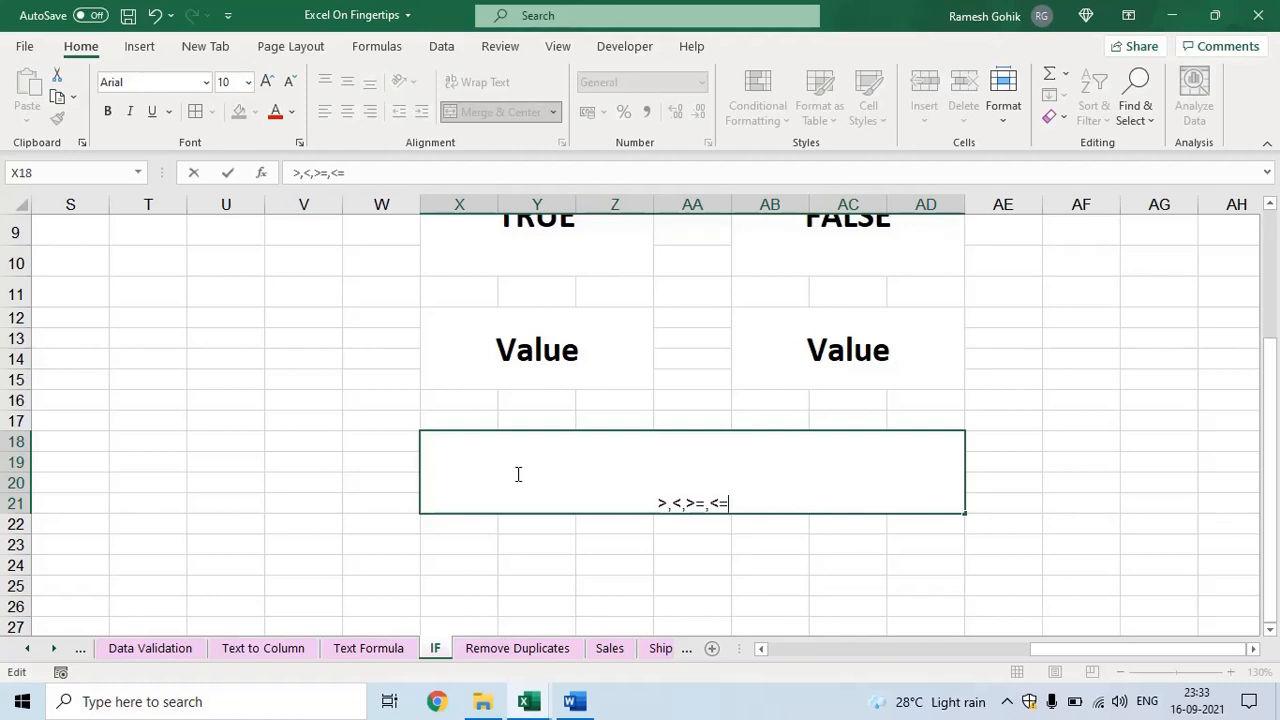
pyautogui.write(',+')
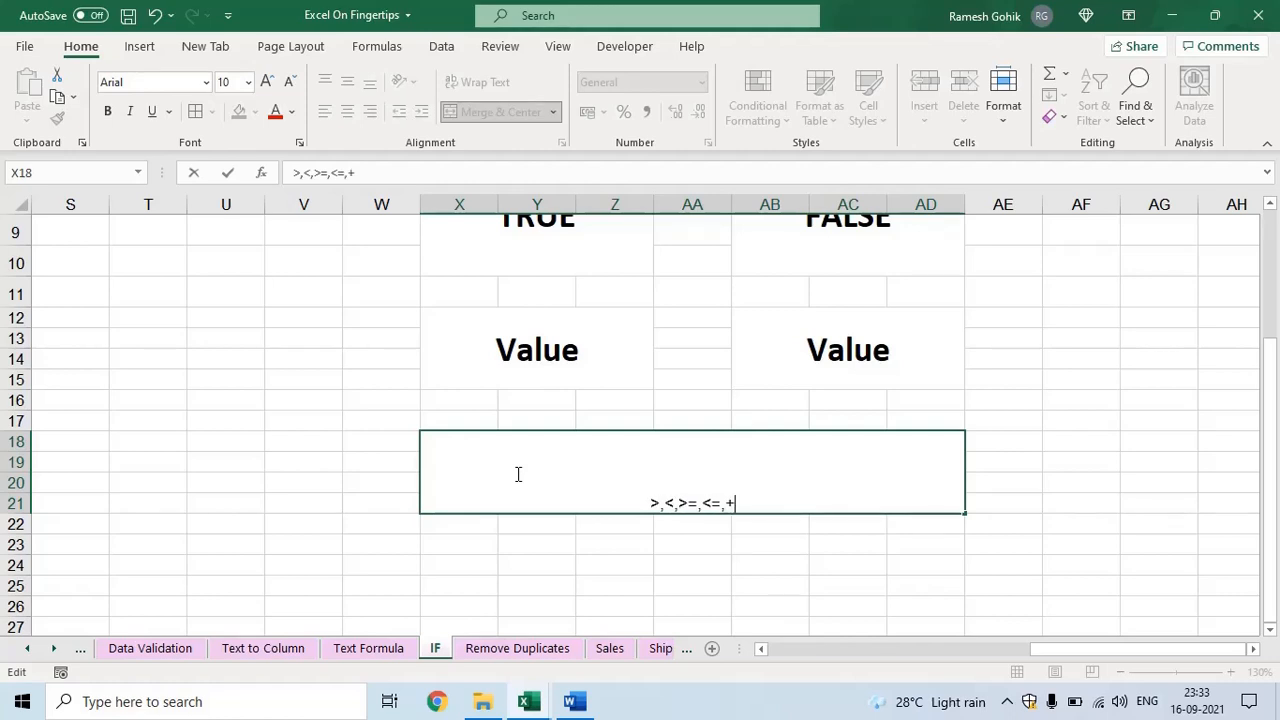
pyautogui.press('BackSpace')
pyautogui.write('=')
pyautogui.press('Return')
# - Enlarge the operator list in X18 to font size 26 and align it vertically to the middle
pyautogui.click(517, 474)
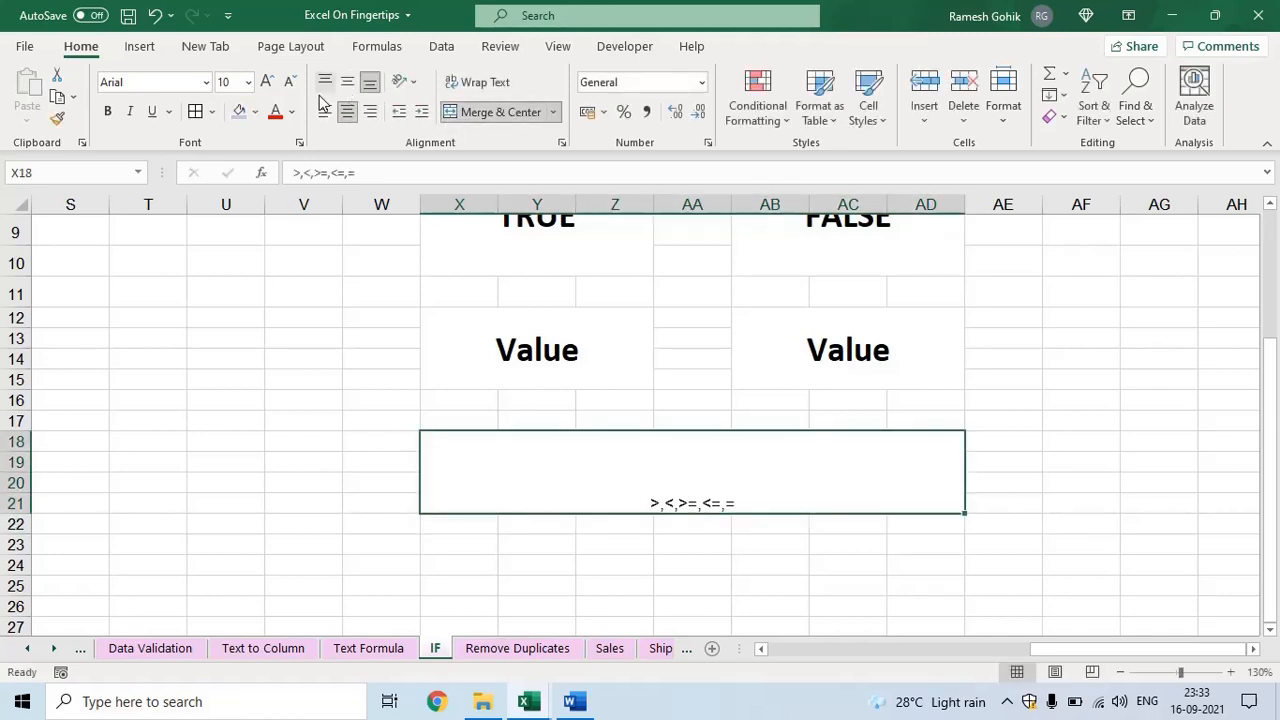
pyautogui.click(267, 82)
pyautogui.click(267, 82)
pyautogui.click(267, 82)
pyautogui.click(267, 82)
pyautogui.click(267, 82)
pyautogui.click(267, 82)
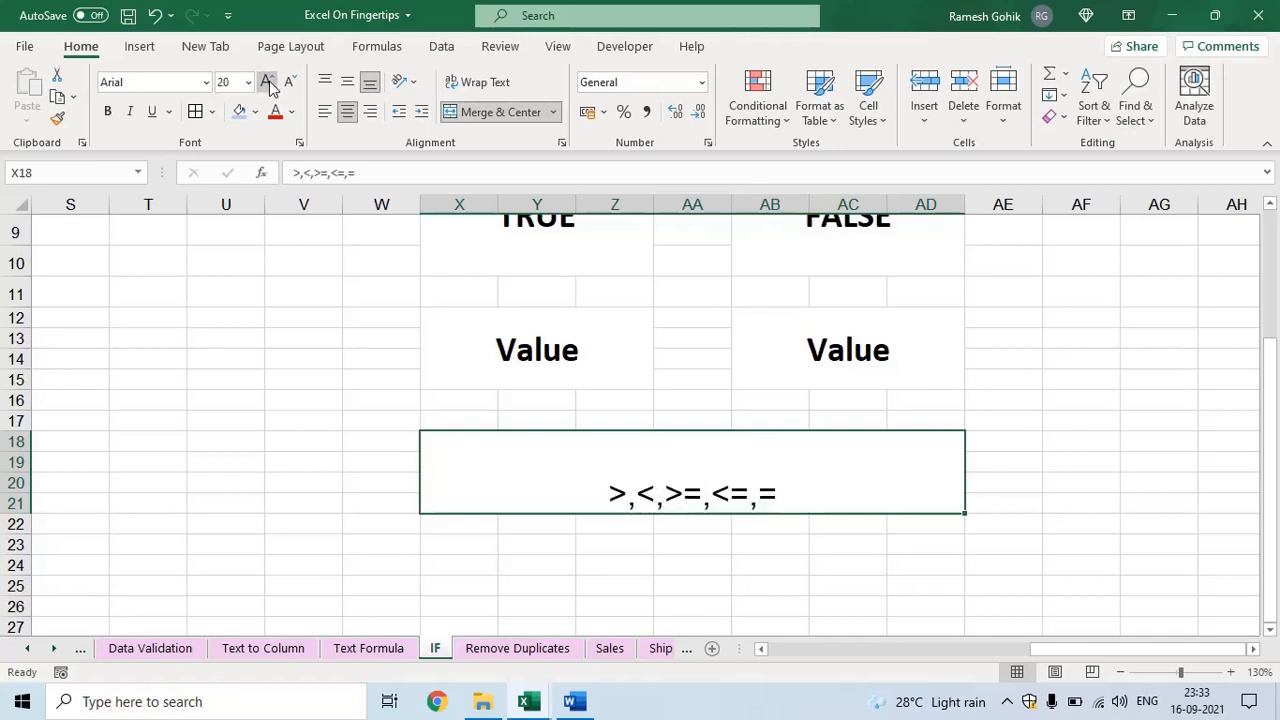
pyautogui.click(267, 82)
pyautogui.click(267, 82)
pyautogui.click(267, 82)
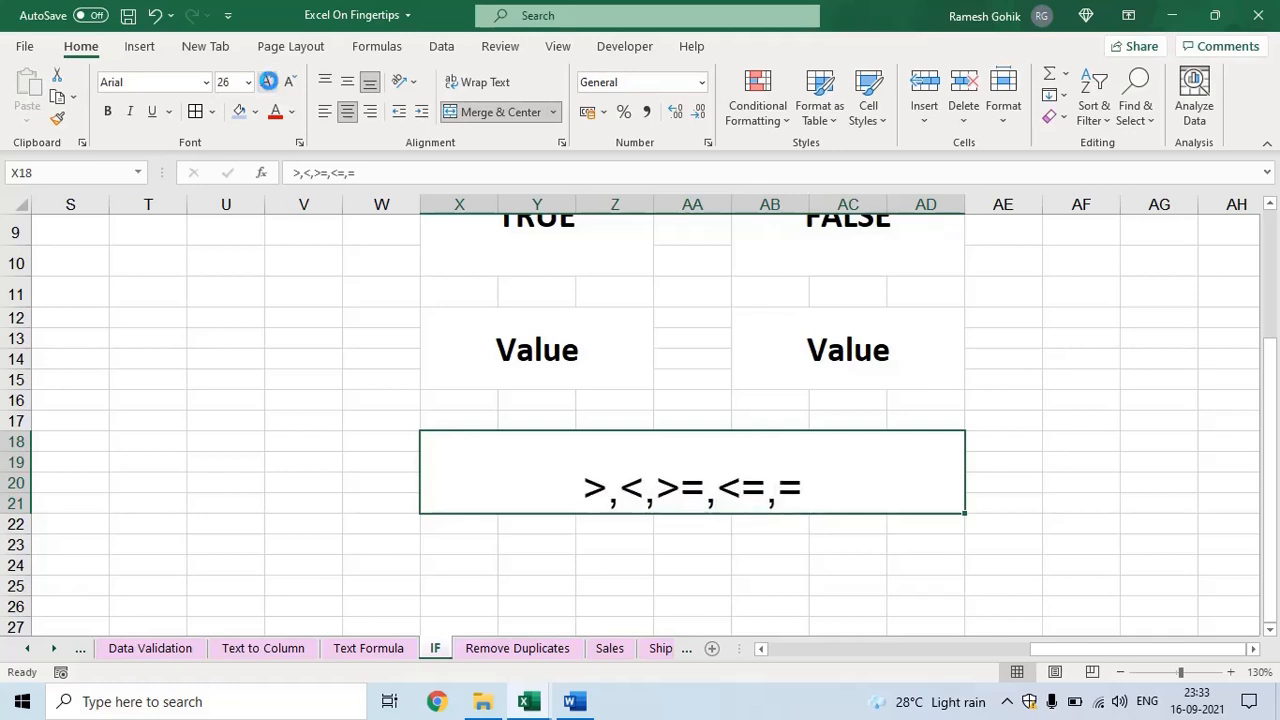
pyautogui.click(350, 85)
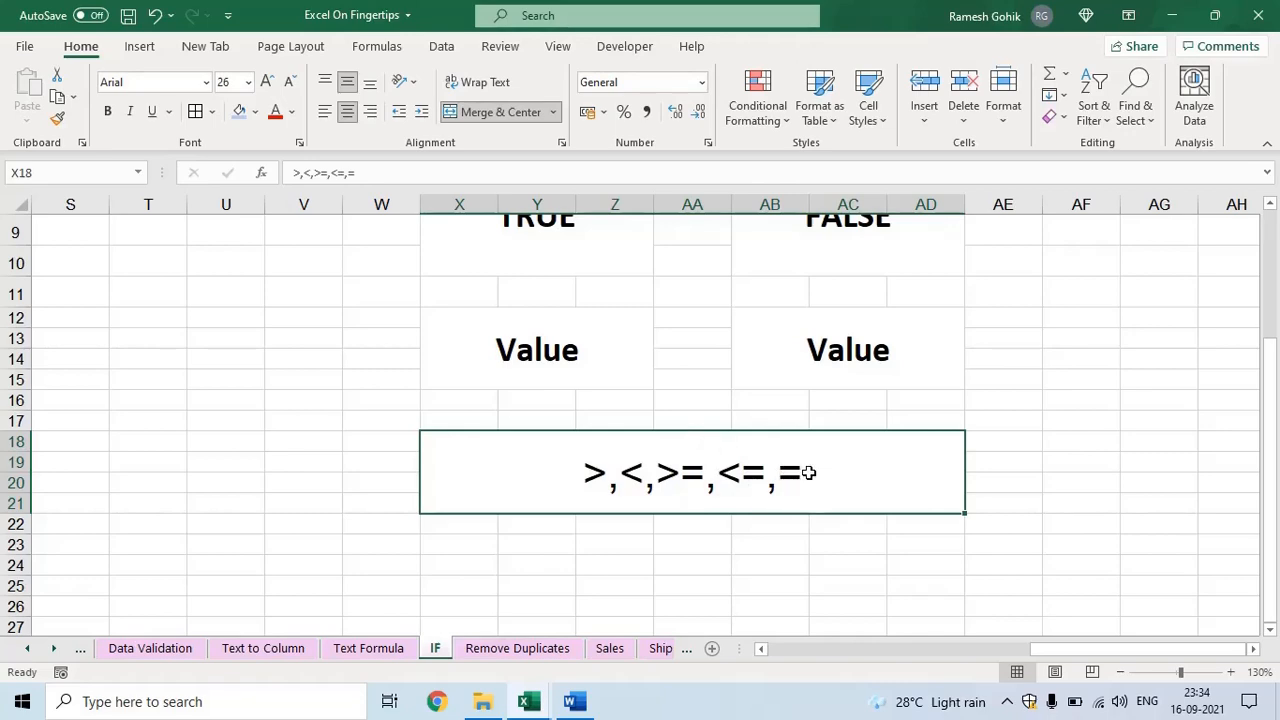
# - Change the formula in Result cell D3 of the IF table to =IF(C3>=B3,"Pass","Fail")
pyautogui.scroll(3, 370, 454)
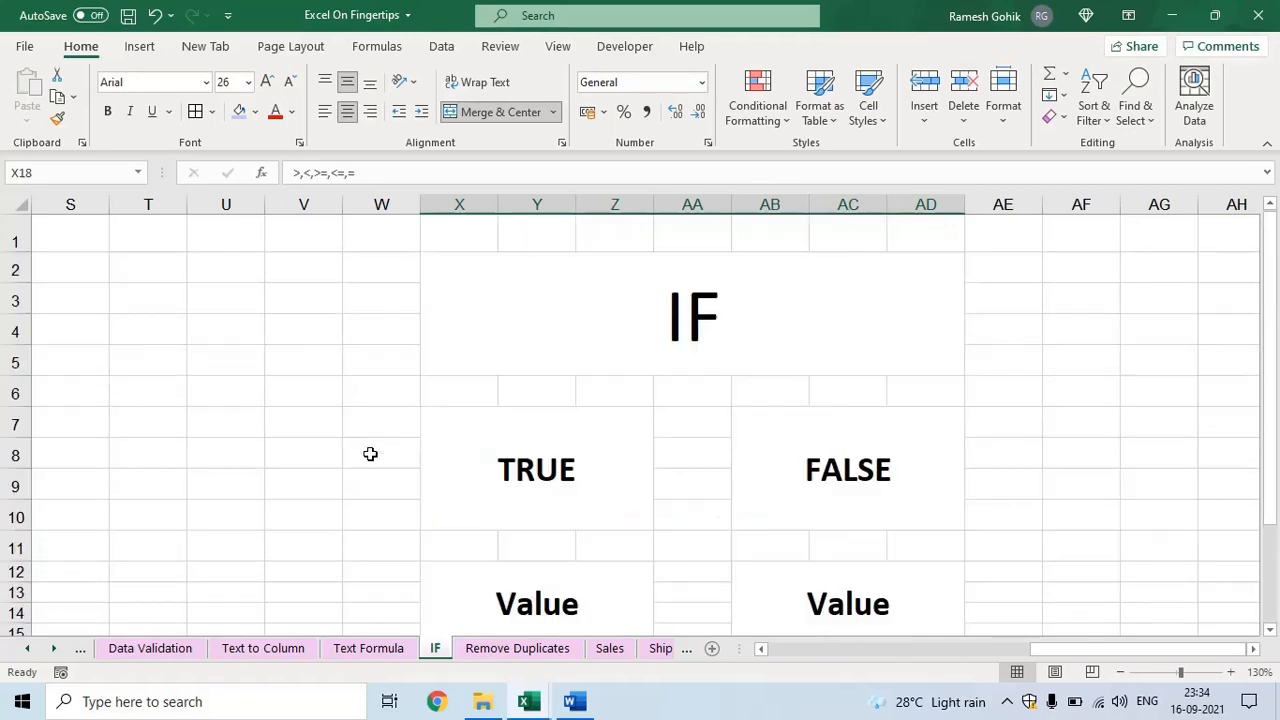
pyautogui.hscroll(-6, 370, 454)
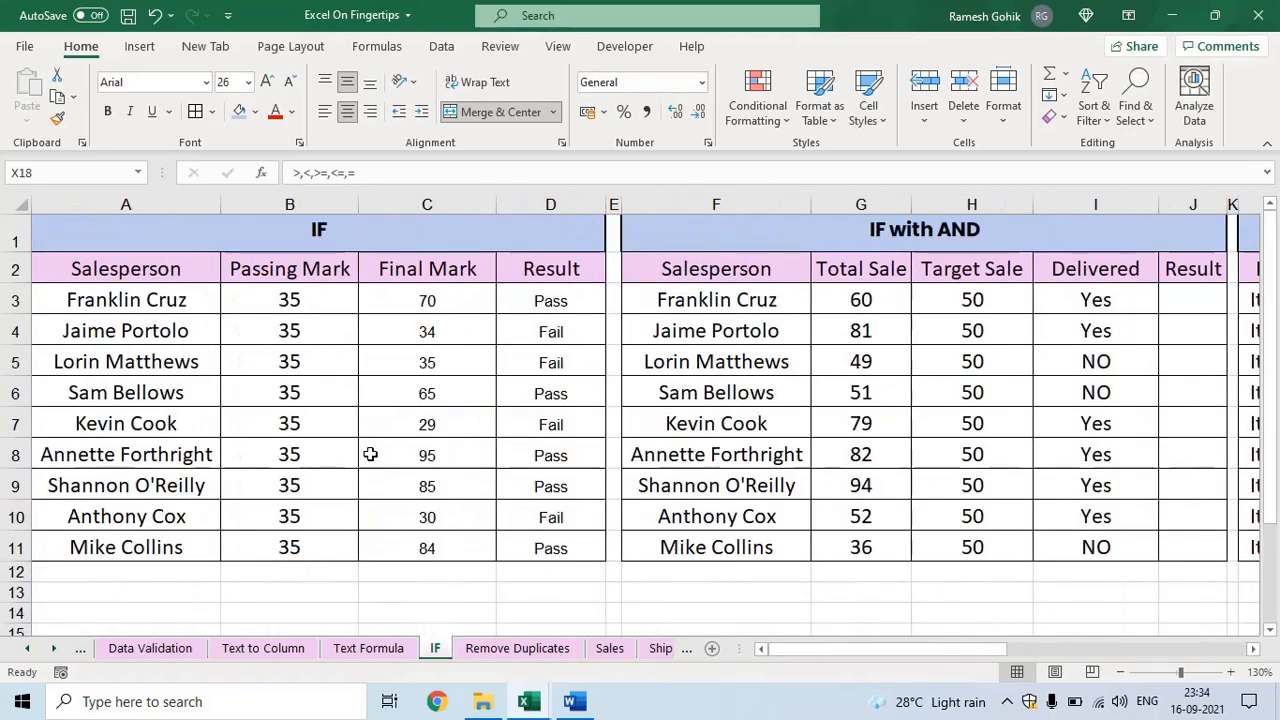
pyautogui.click(448, 300)
pyautogui.click(535, 299)
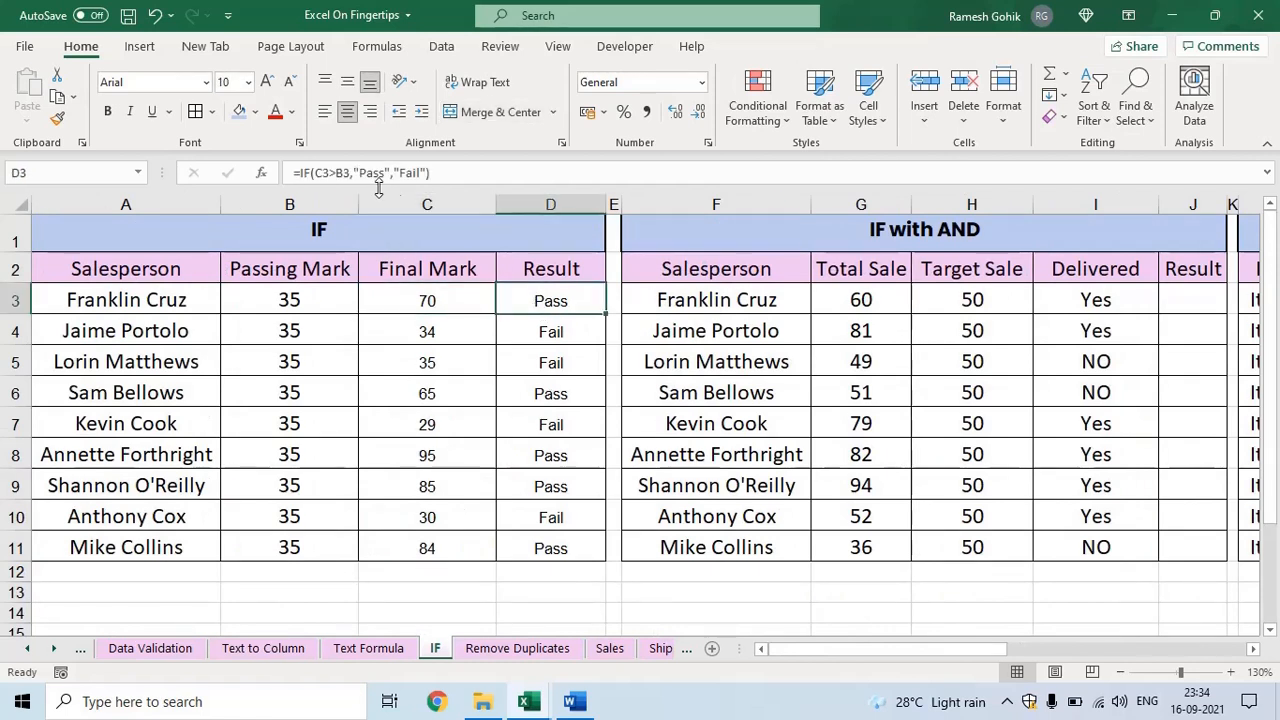
pyautogui.click(340, 173)
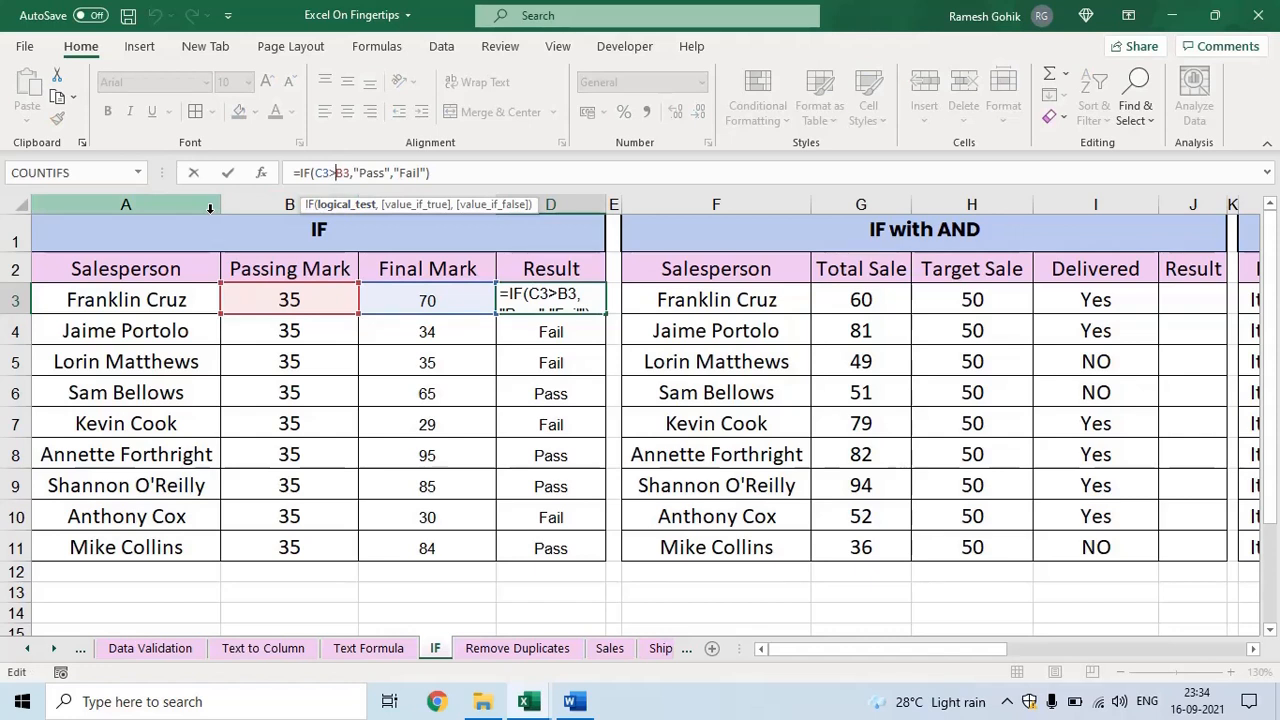
pyautogui.write('=')
pyautogui.hotkey('ctrl', 'Return')
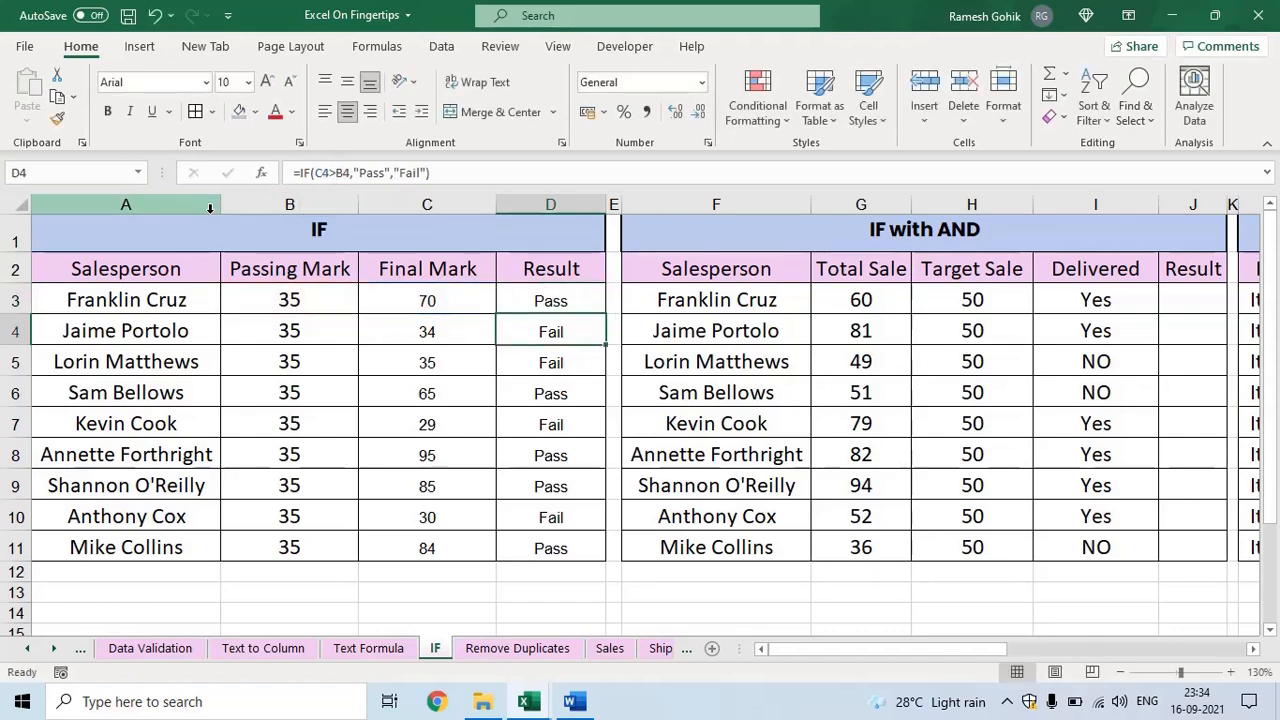
# - Fill the revised >= formula from D3 down through the Result column to D11
pyautogui.hotkey('ctrl', 'shift', 'Down')
pyautogui.hotkey('ctrl', 'd')
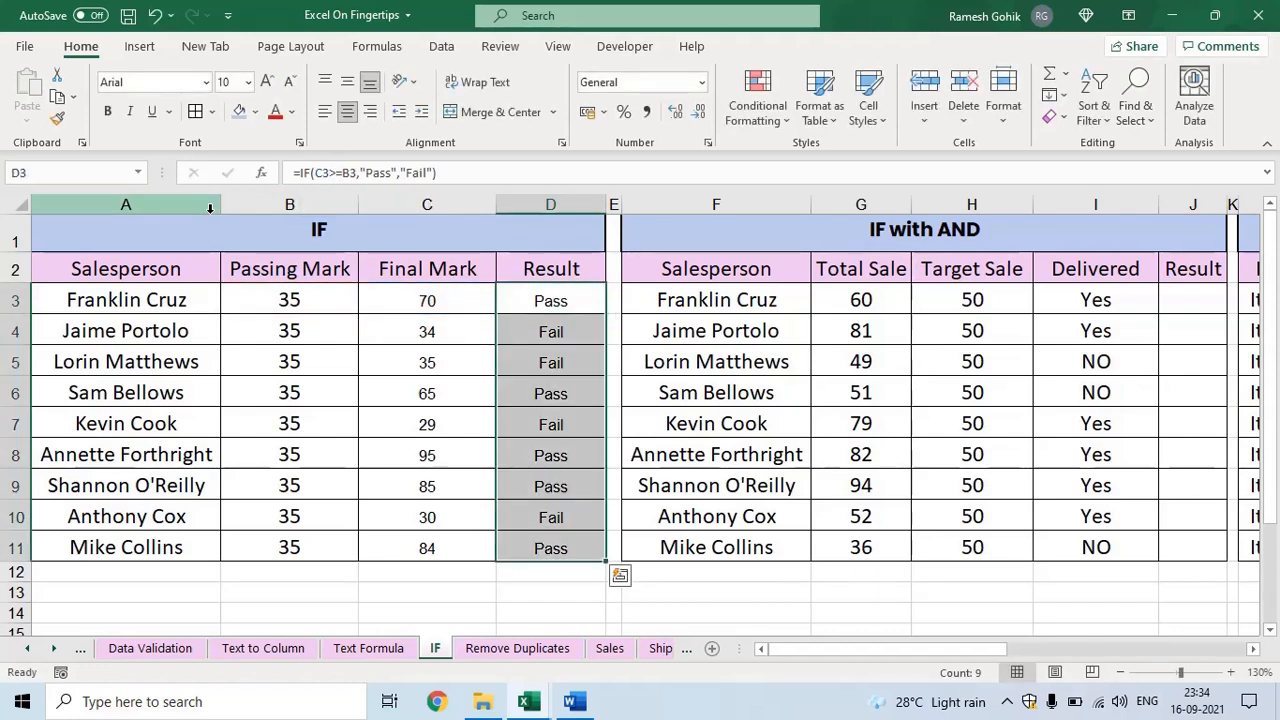
pyautogui.keyDown('ctrl'); pyautogui.click(210, 208); pyautogui.keyUp('ctrl')
pyautogui.press('Down')
pyautogui.press('Right')
pyautogui.press('Right')
pyautogui.press('Right')
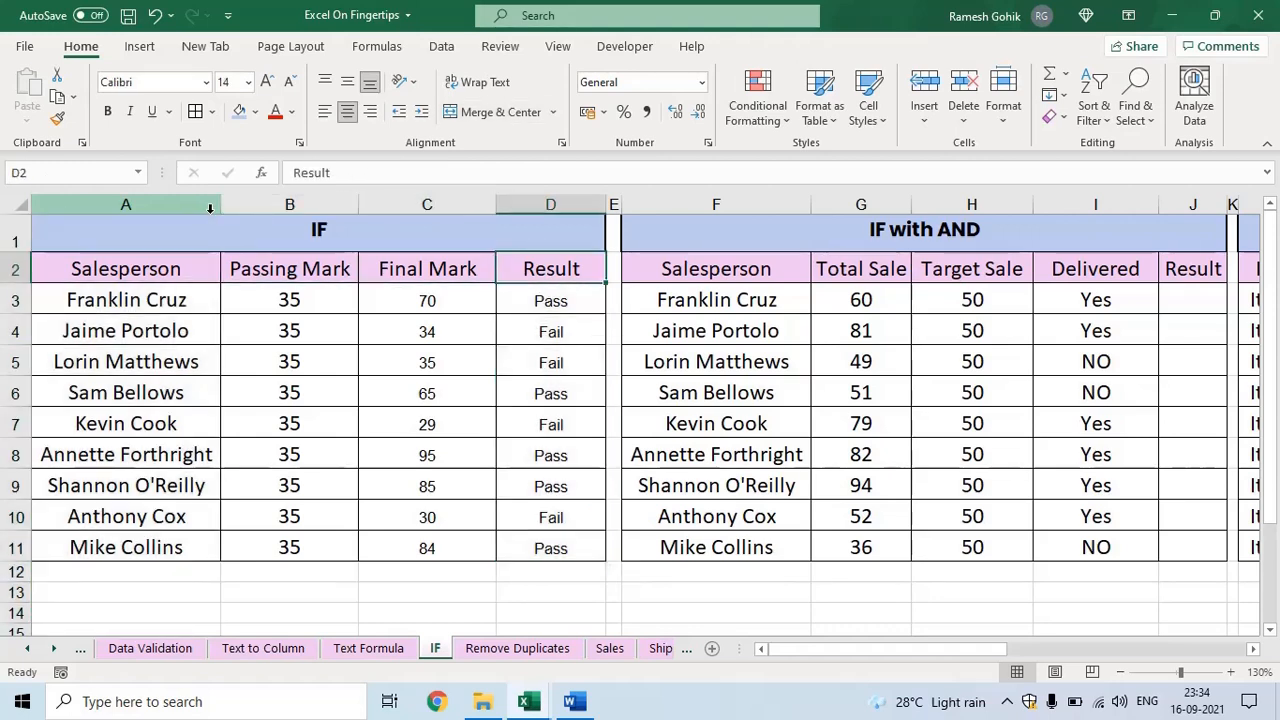
pyautogui.press('Down')
pyautogui.hotkey('ctrl', 'shift', 'Down')
pyautogui.hotkey('ctrl', 'd')
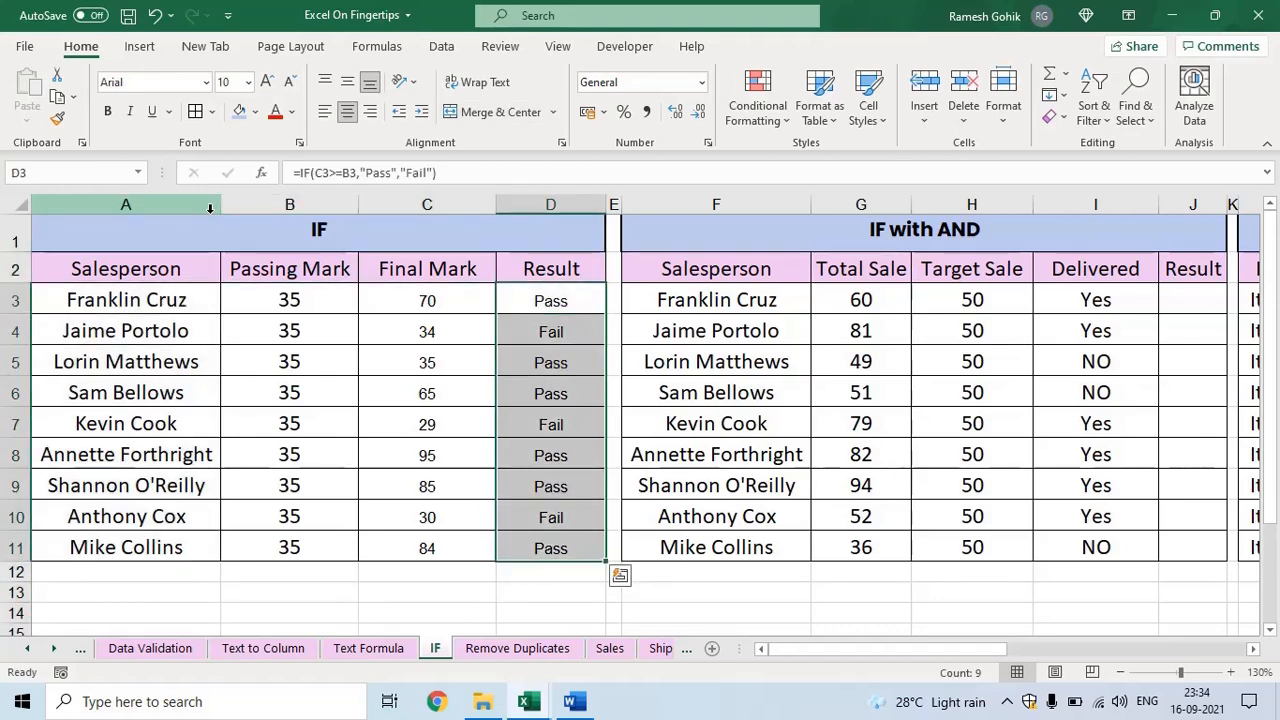
# - Check the revised formula and its outcome in Result cells D5, D4 and D3 of the IF table
pyautogui.press('Down')
pyautogui.press('Down')
pyautogui.press('Left')
pyautogui.press('Right')
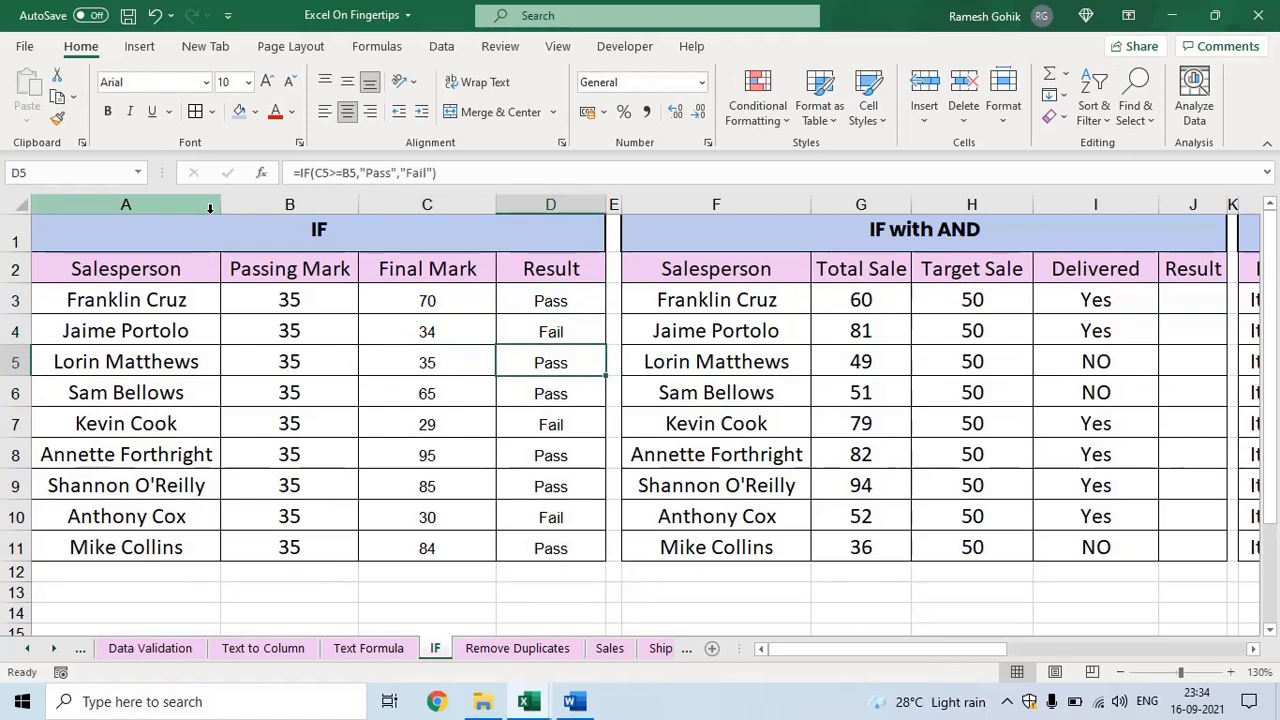
pyautogui.hotkey('ctrl', 'Up')
pyautogui.press('Down')
pyautogui.press('Down')
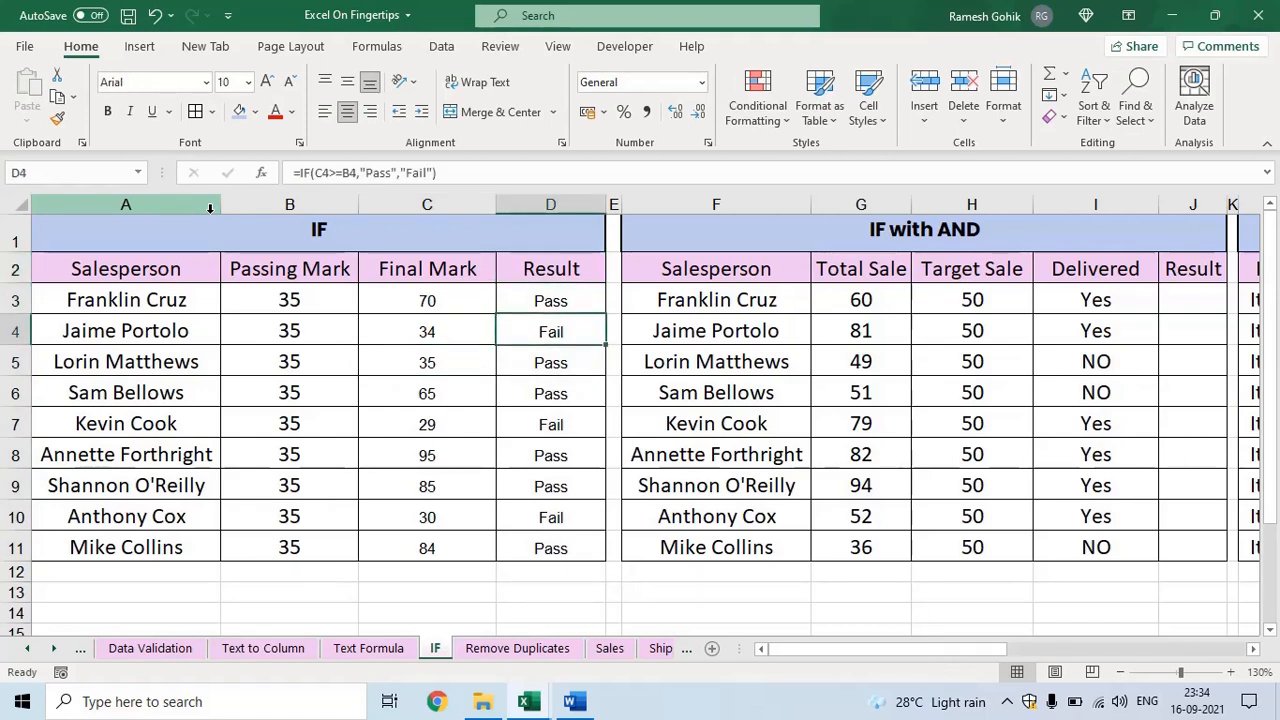
pyautogui.hotkey('ctrl', 'Up')
pyautogui.press('Down')
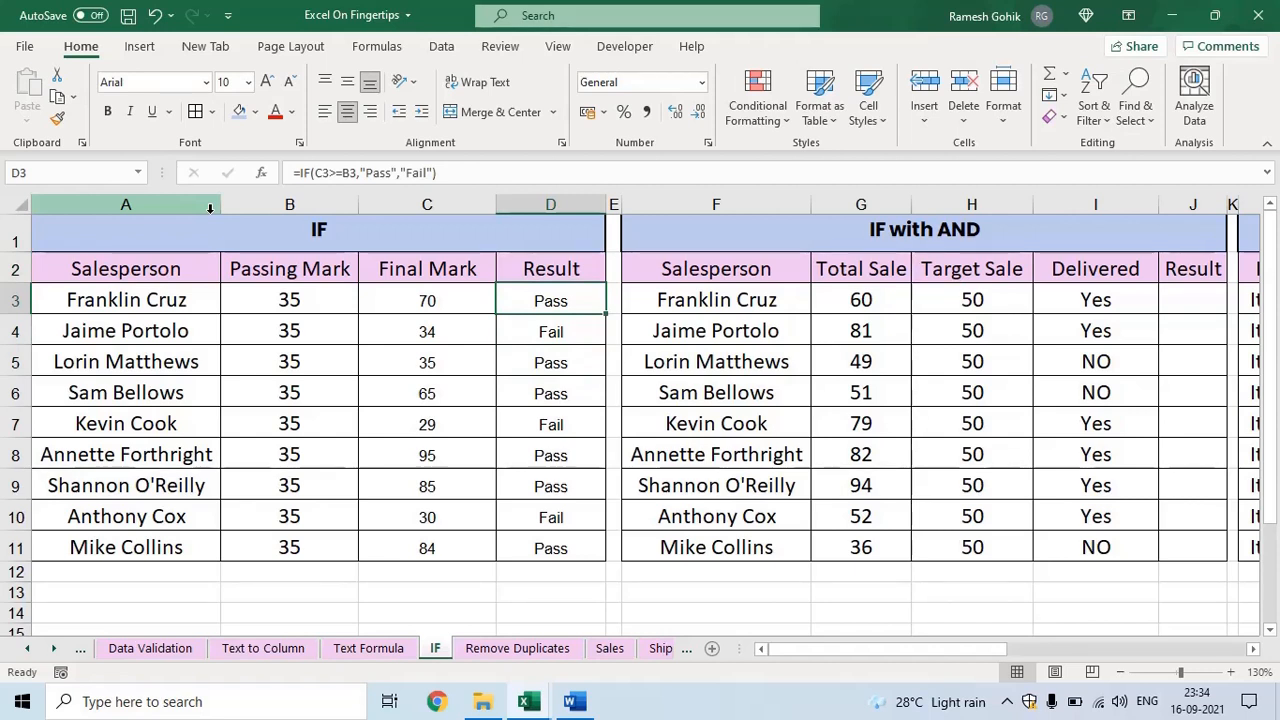
pyautogui.scroll(-3, 502, 574)
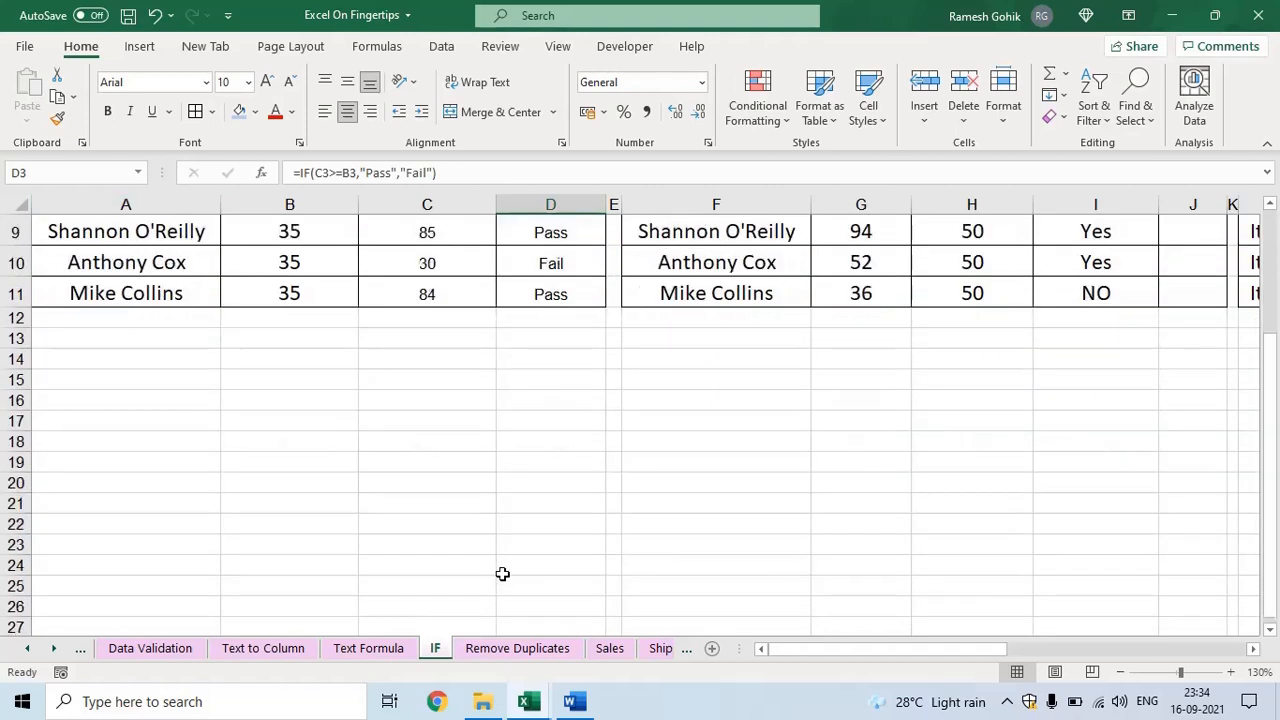
pyautogui.click(537, 382)
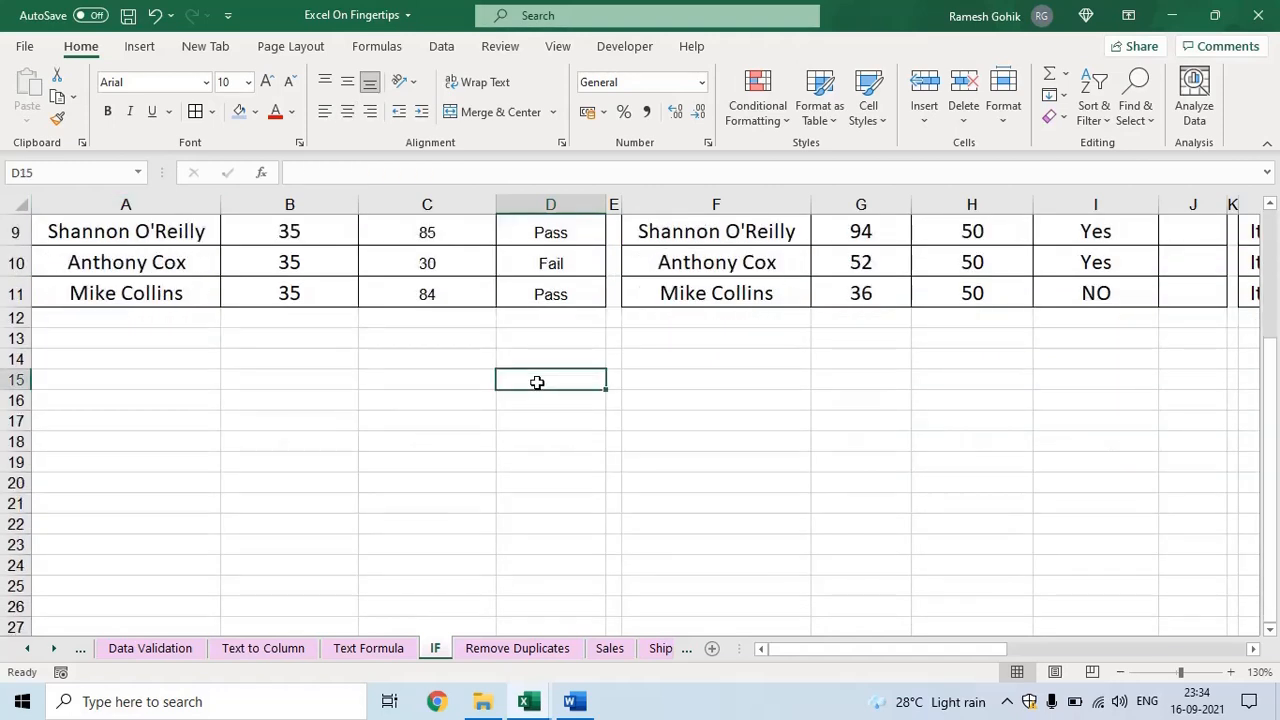
pyautogui.write('=IF(')
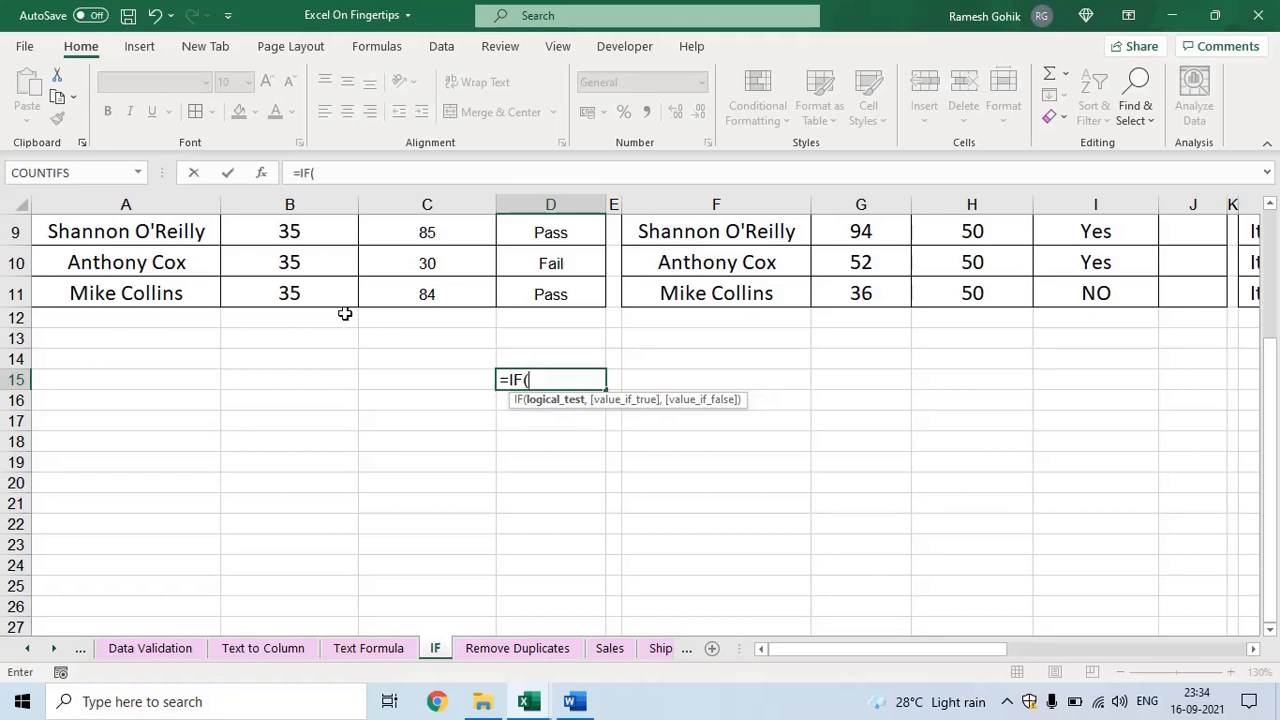
pyautogui.scroll(3, 344, 314)
pyautogui.scroll(-3, 344, 314)
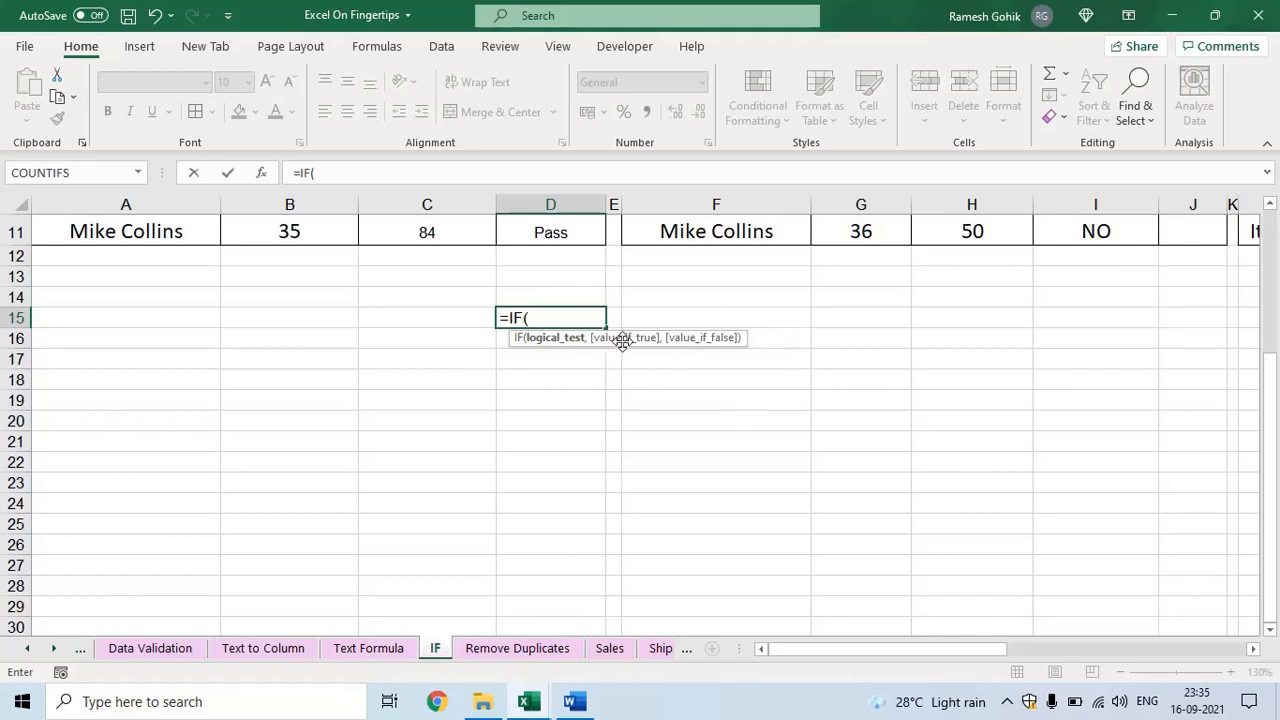
pyautogui.press('Escape')
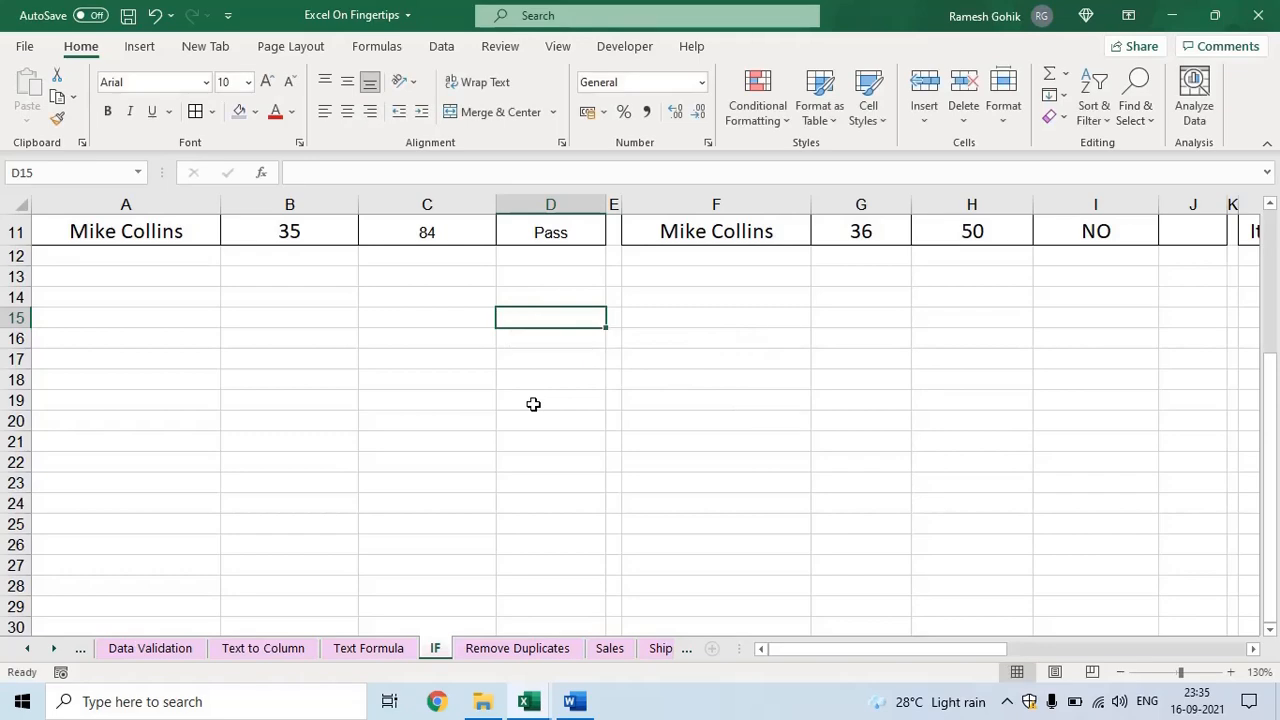
# - Review the filled Result range D3:D11 of the IF table
pyautogui.hotkey('ctrl', 'Up')
pyautogui.hotkey('ctrl', 'Up')
pyautogui.hotkey('ctrl', 'Left')
pyautogui.press('Down')
pyautogui.hotkey('ctrl', 'Right')
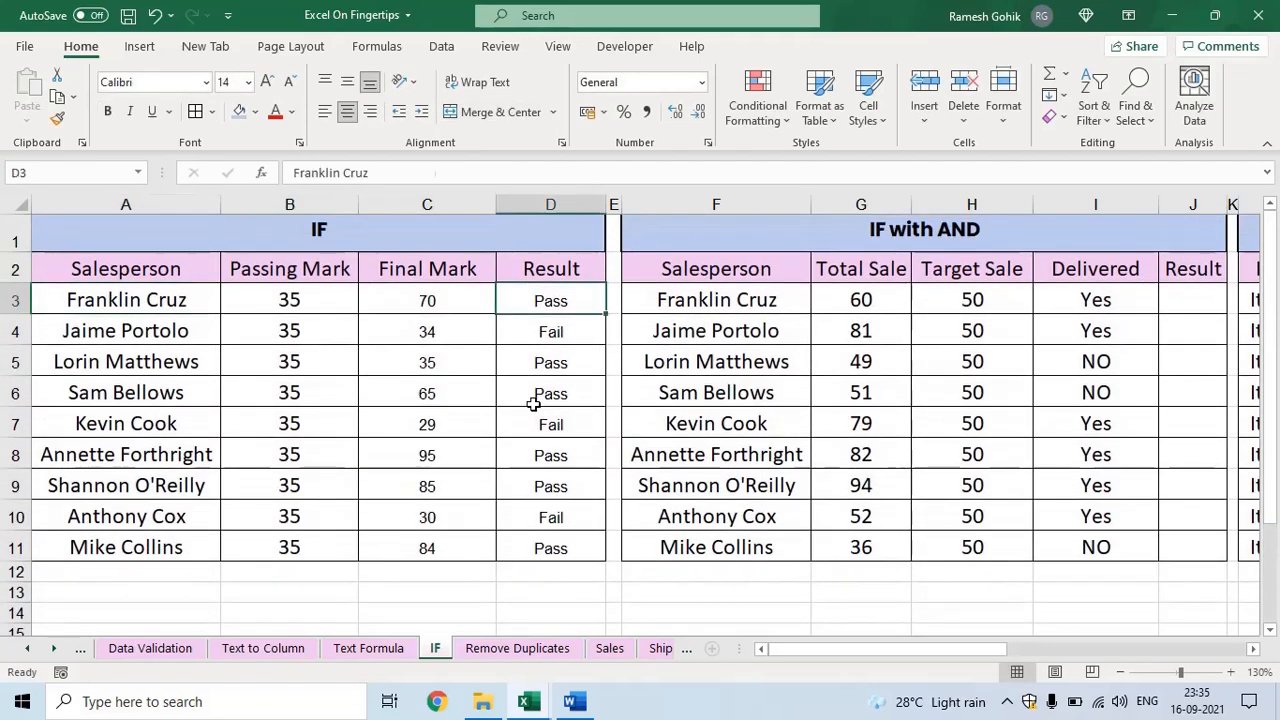
pyautogui.hotkey('ctrl', 'Down')
pyautogui.hotkey('ctrl', 'Up')
pyautogui.press('Down')
pyautogui.hotkey('ctrl', 'shift', 'Down')
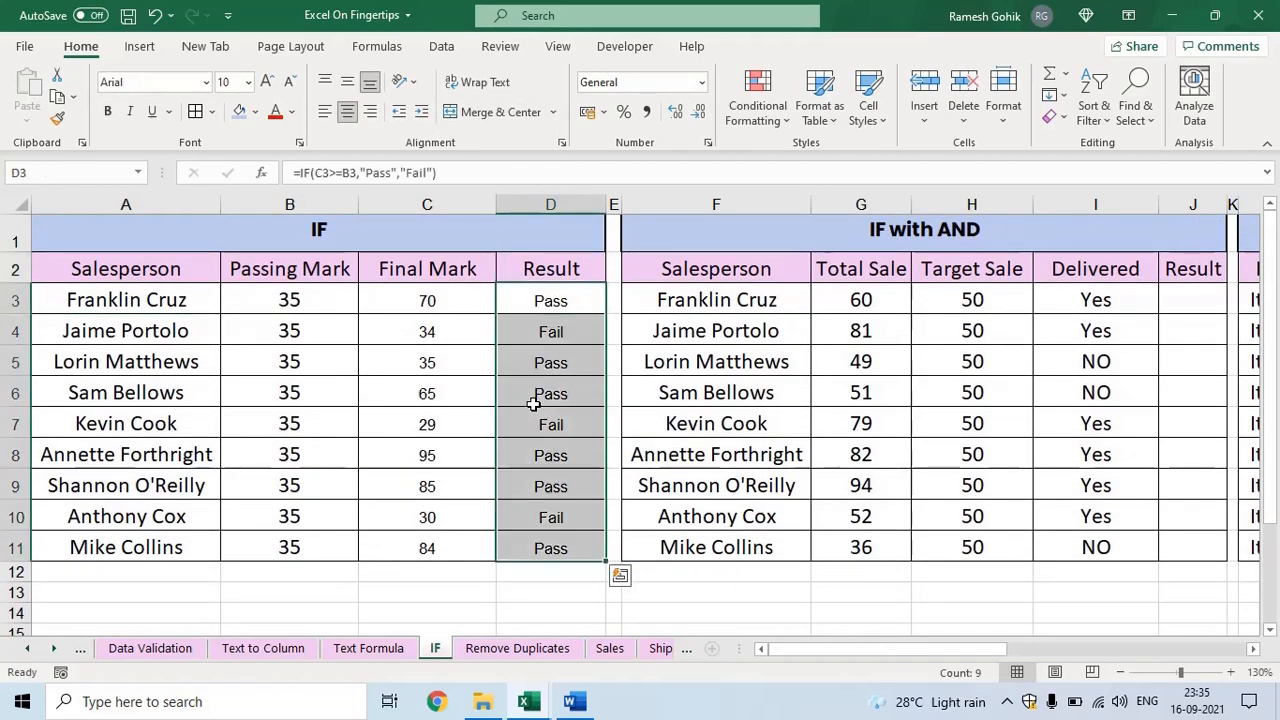
# - Start an IF formula with a nested AND function in Result cell J3 of the IF with AND table
pyautogui.press('Right')
pyautogui.press('Right')
pyautogui.press('Right')
pyautogui.press('Right')
pyautogui.press('Right')
pyautogui.press('Right')
pyautogui.press('Right')
pyautogui.press('Right')
pyautogui.press('Right')
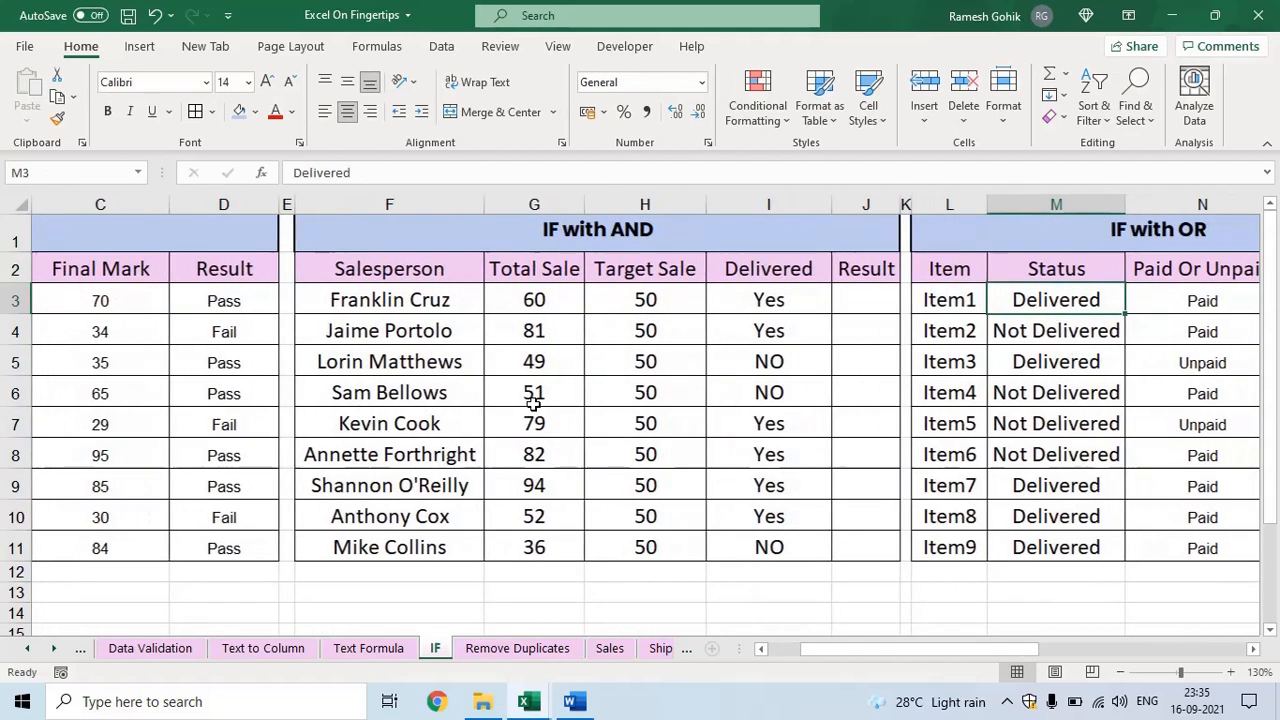
pyautogui.press('Left')
pyautogui.press('Left')
pyautogui.press('Left')
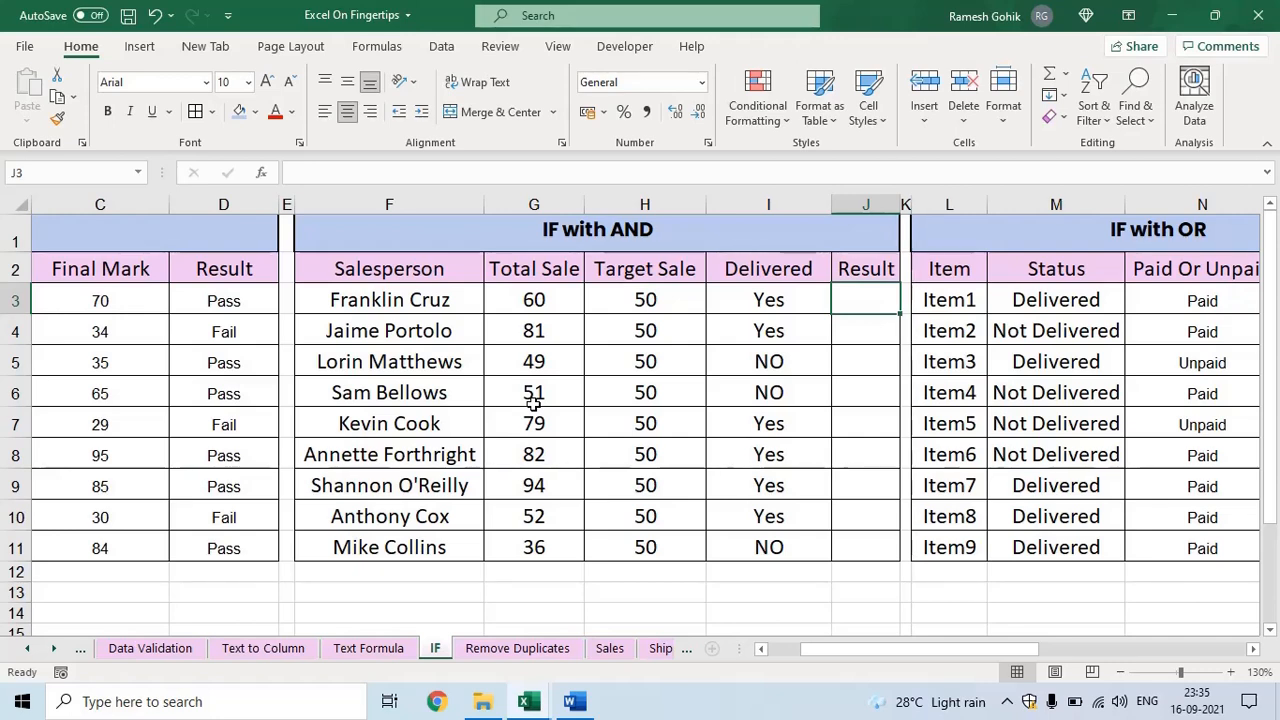
pyautogui.write('=IF(')
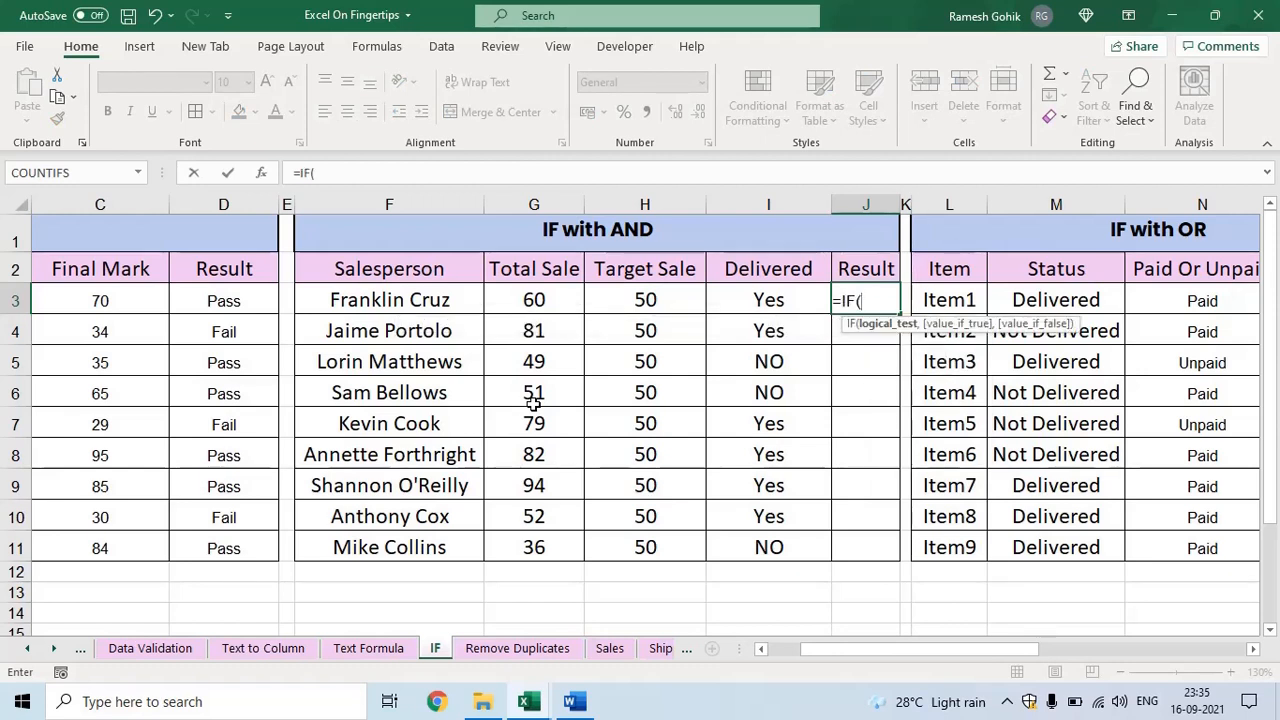
pyautogui.write('and')
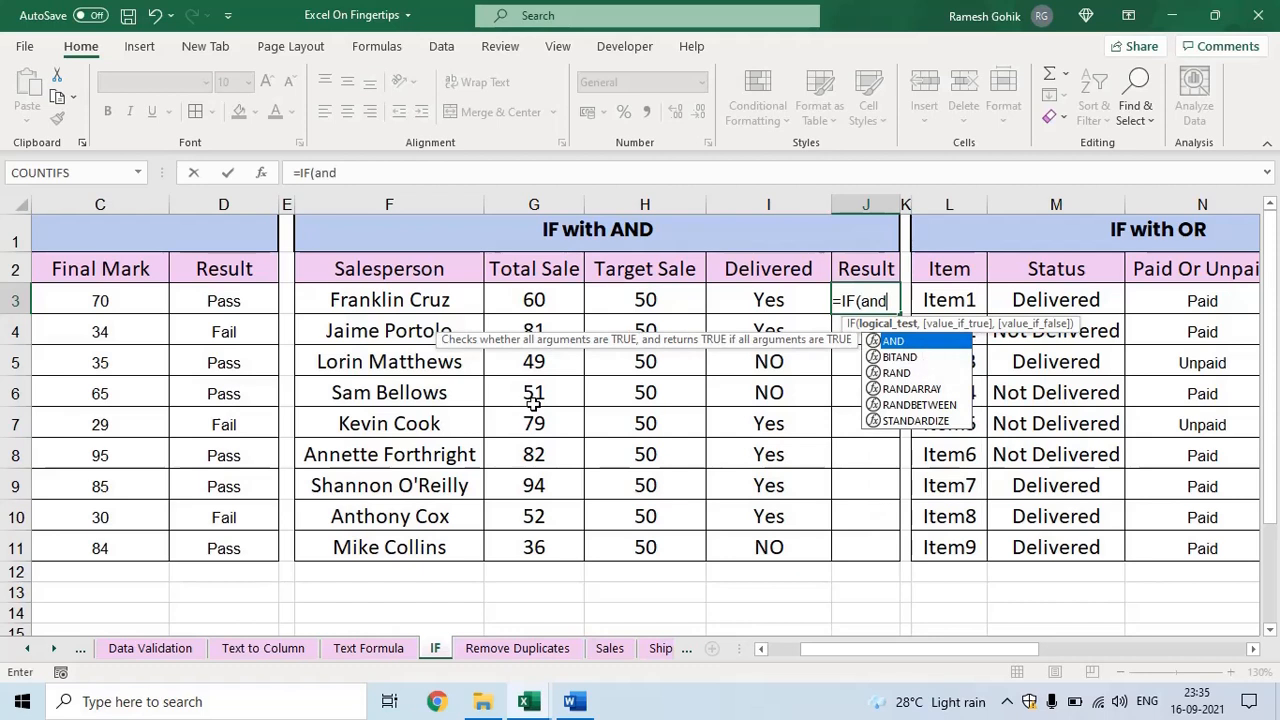
pyautogui.press('Tab')
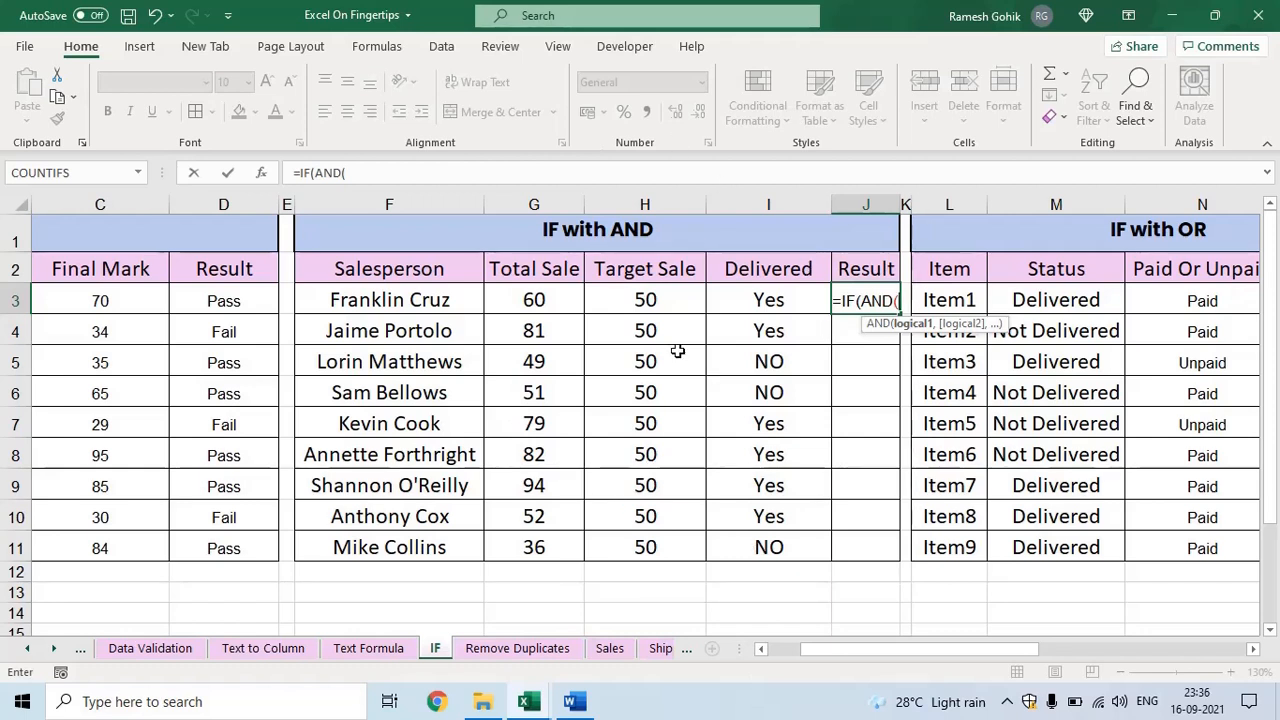
# - Set the AND conditions in J3's formula to G3>=H3 and I3="Yes", and close the AND function
pyautogui.click(551, 299)
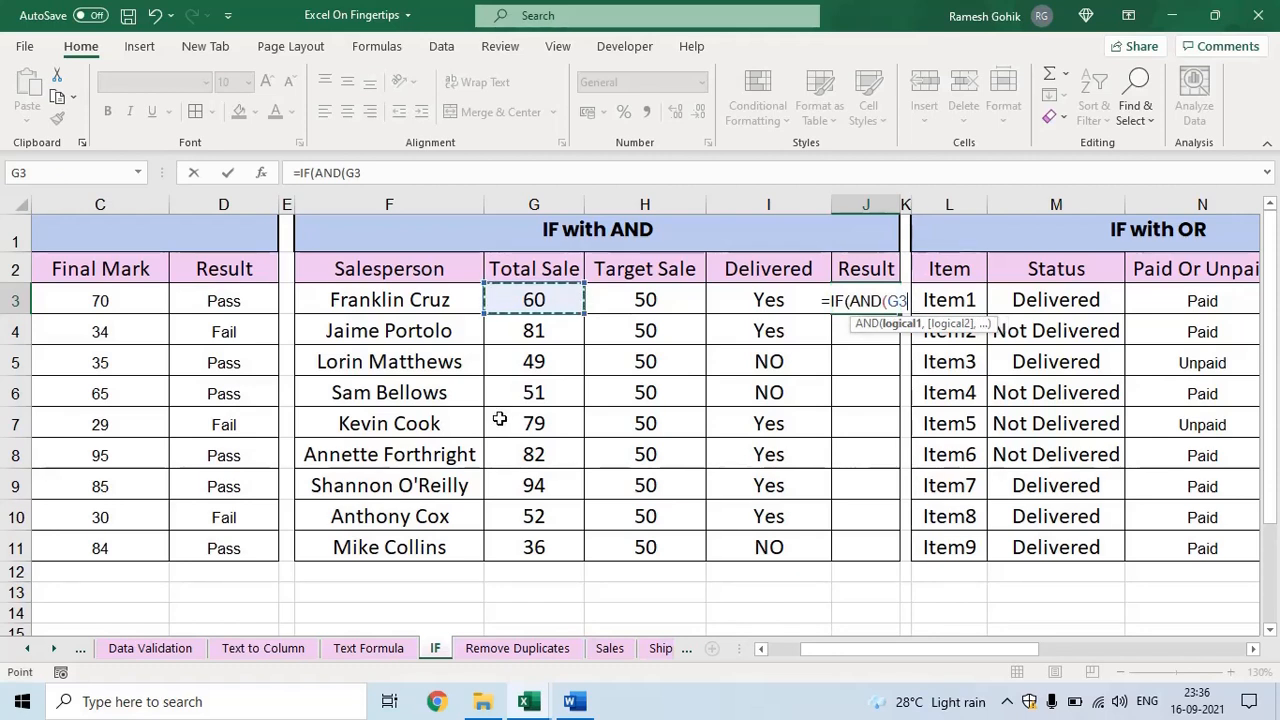
pyautogui.write('>')
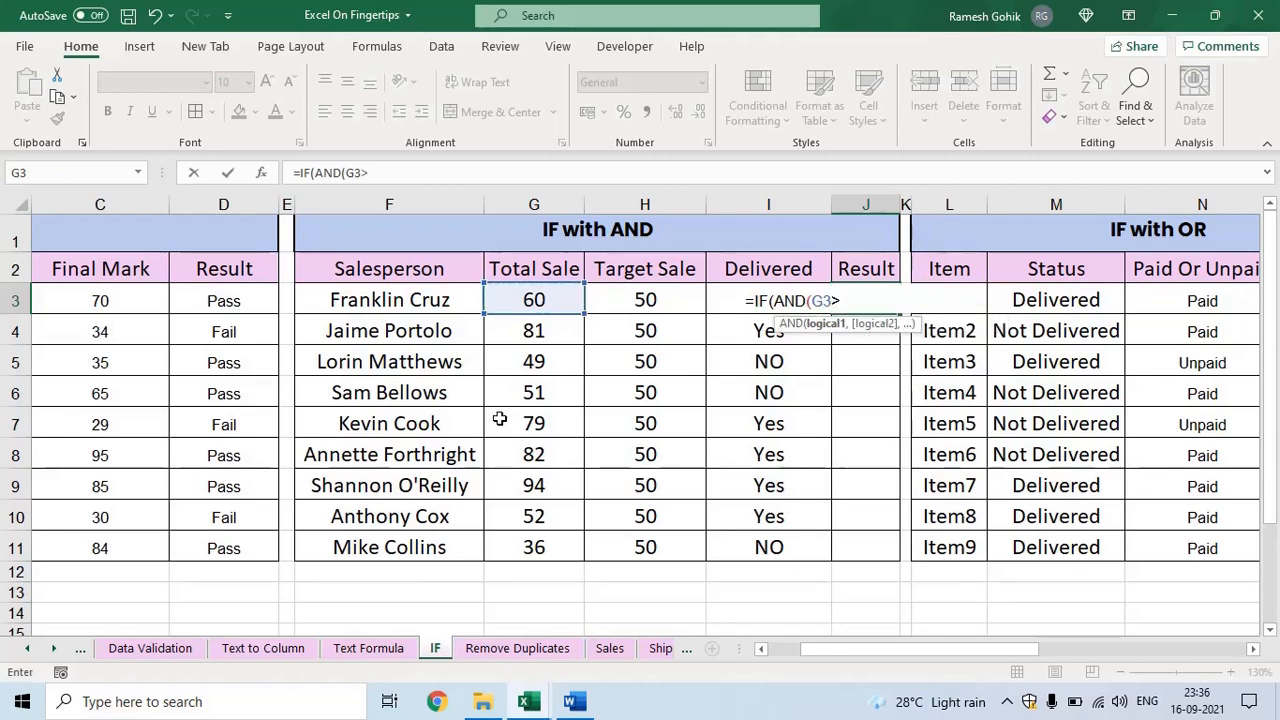
pyautogui.write('=')
pyautogui.click(630, 301)
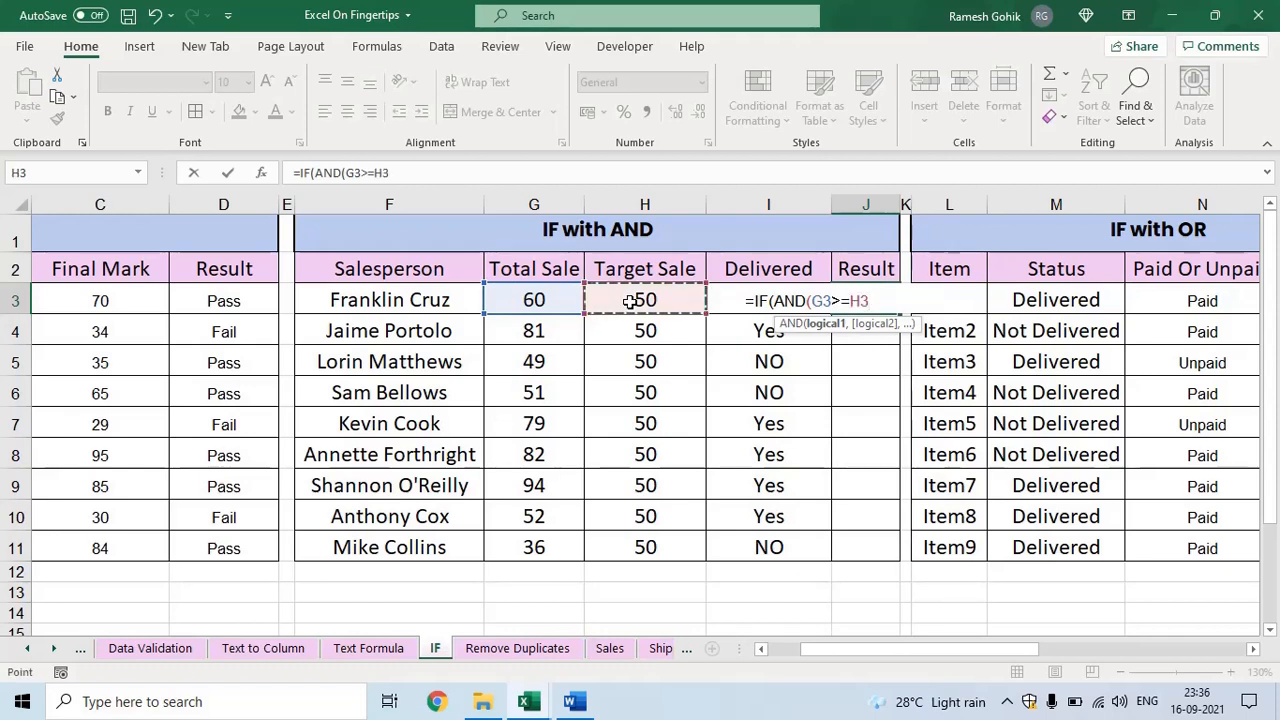
pyautogui.write(',')
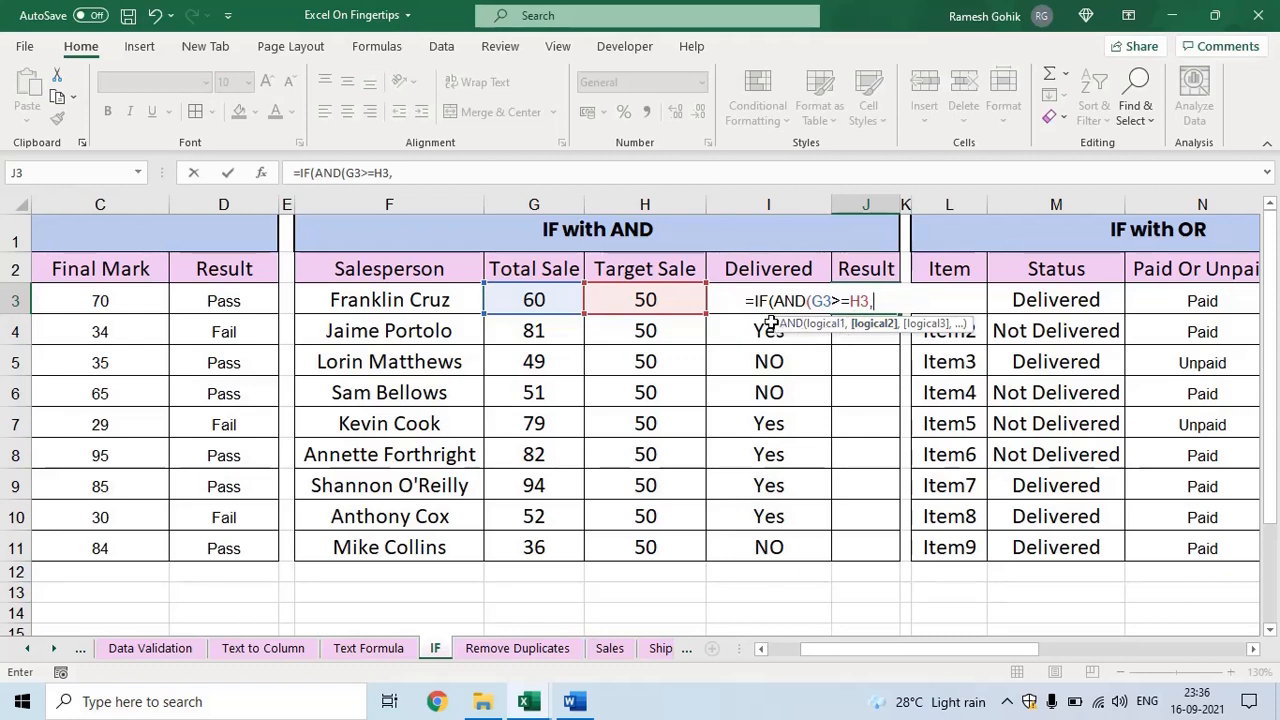
pyautogui.click(732, 291)
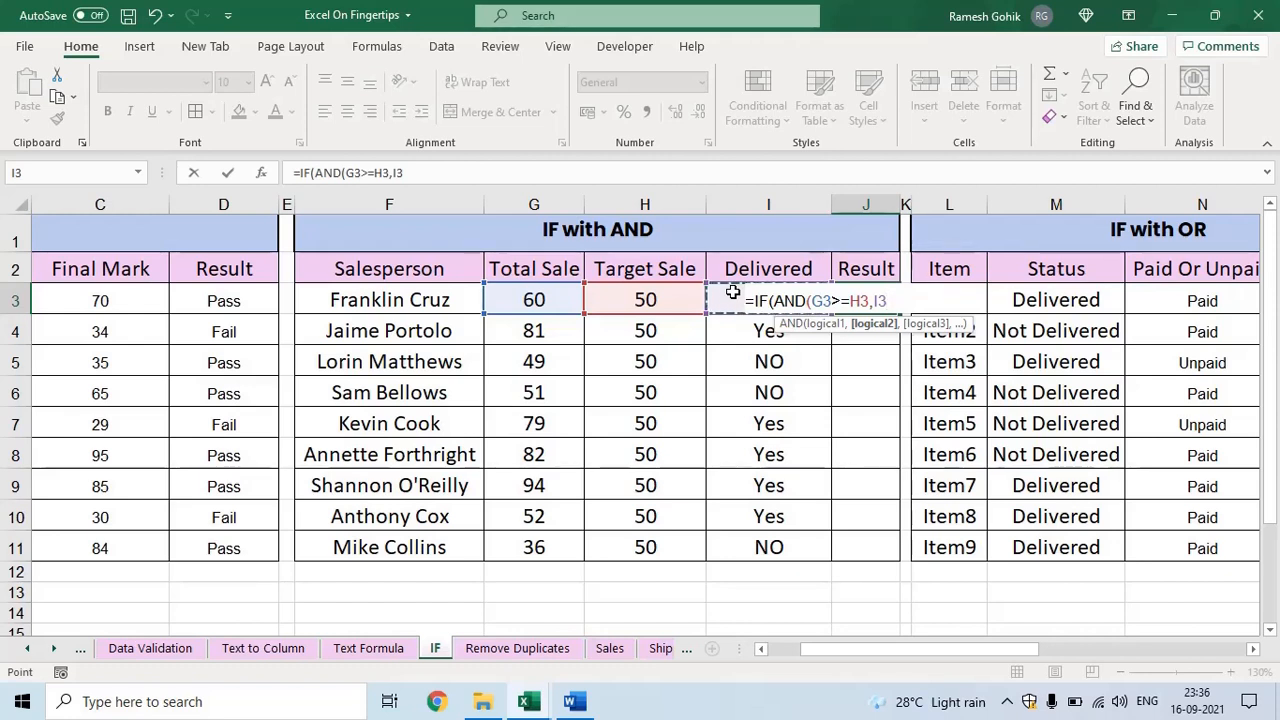
pyautogui.write('="Yes"')
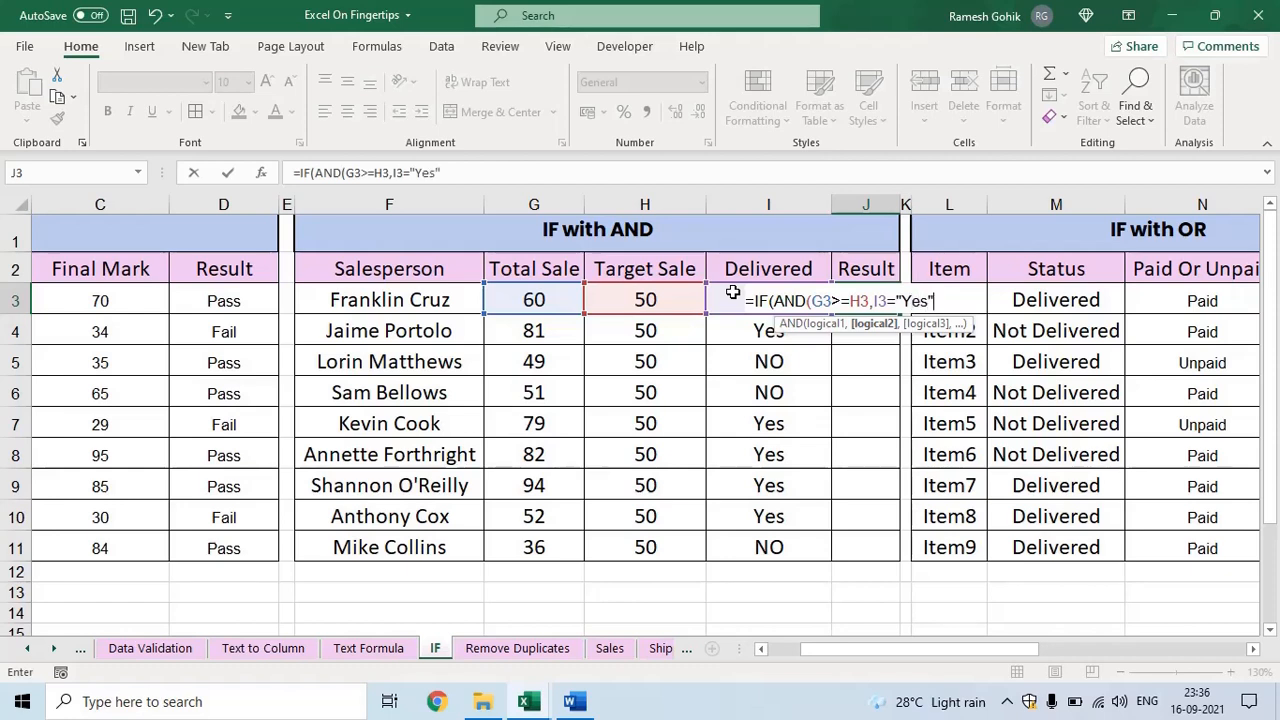
pyautogui.write(')')
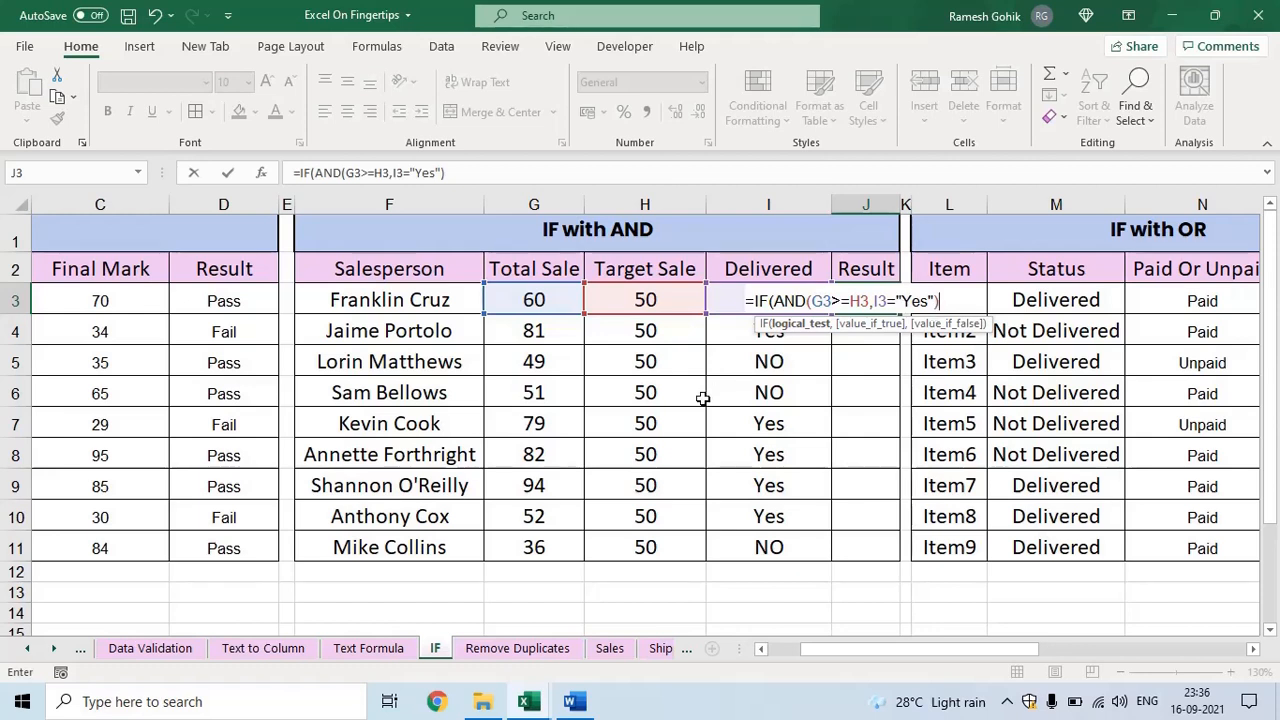
# - Complete the J3 formula with "Ok" as the true value and "Not Ok" as the false value
pyautogui.write(',')
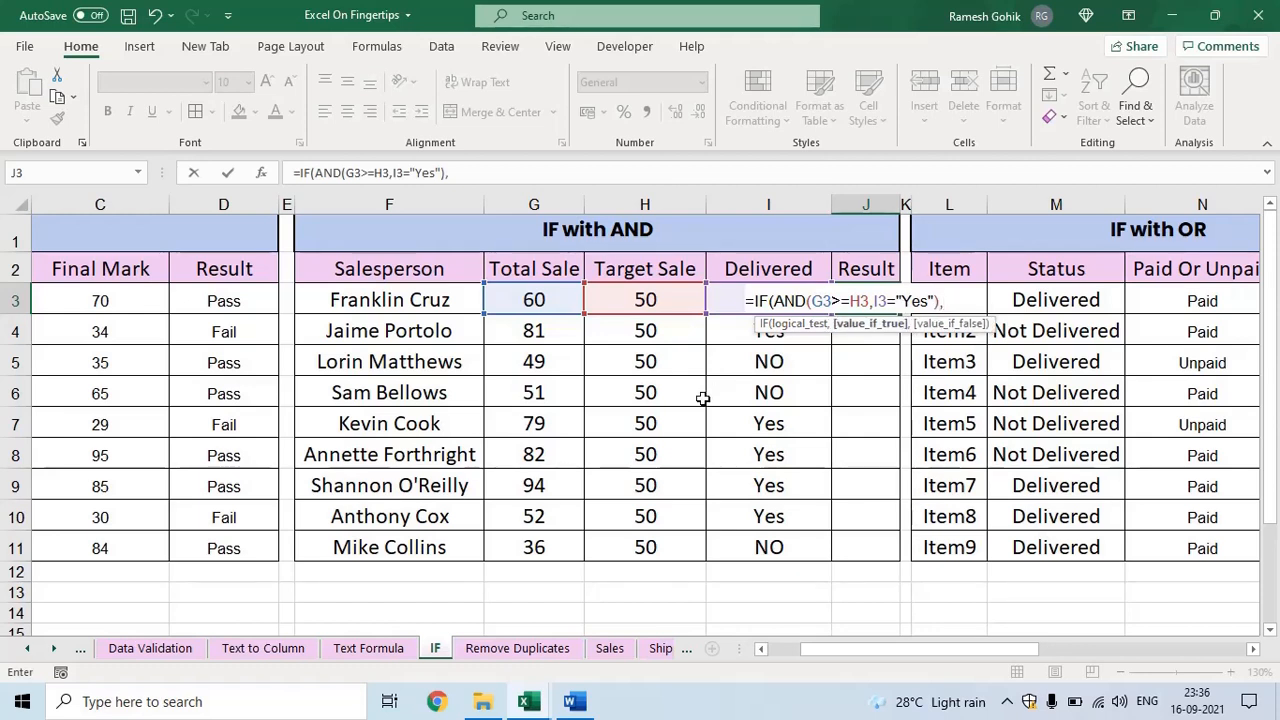
pyautogui.write('"Deliver')
pyautogui.press('BackSpace')
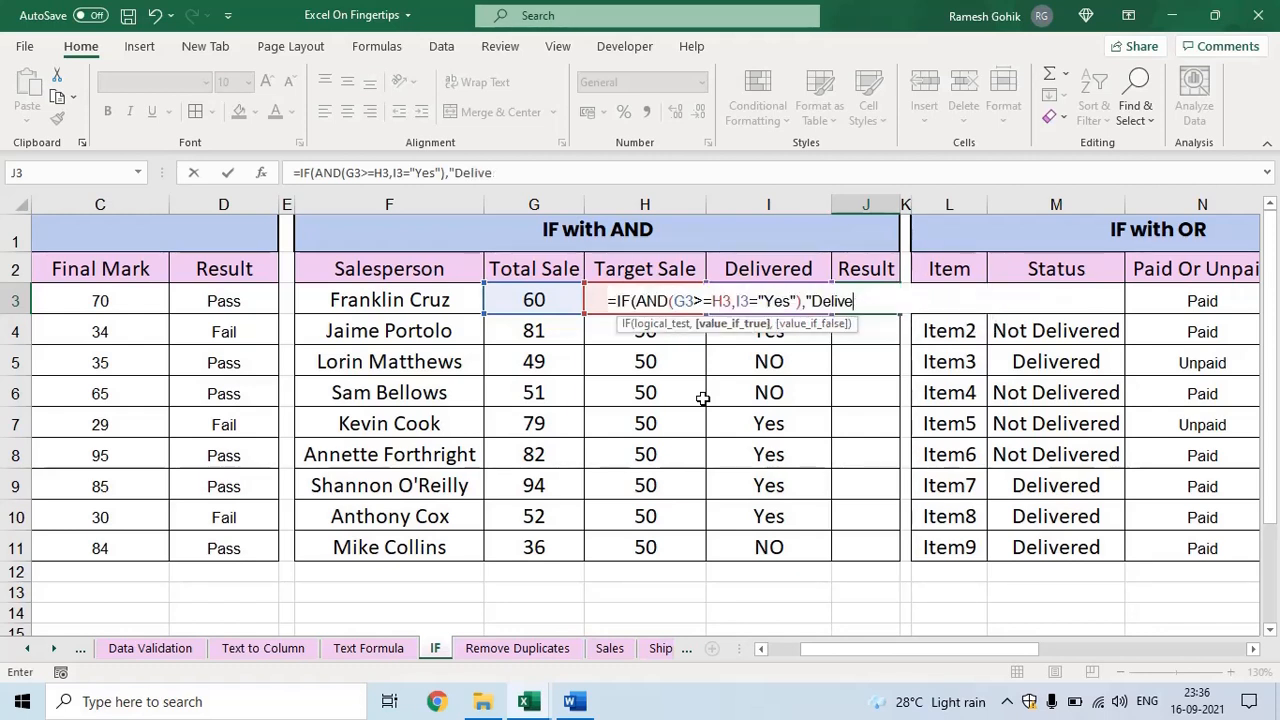
pyautogui.press('BackSpace')
pyautogui.press('BackSpace')
pyautogui.press('BackSpace')
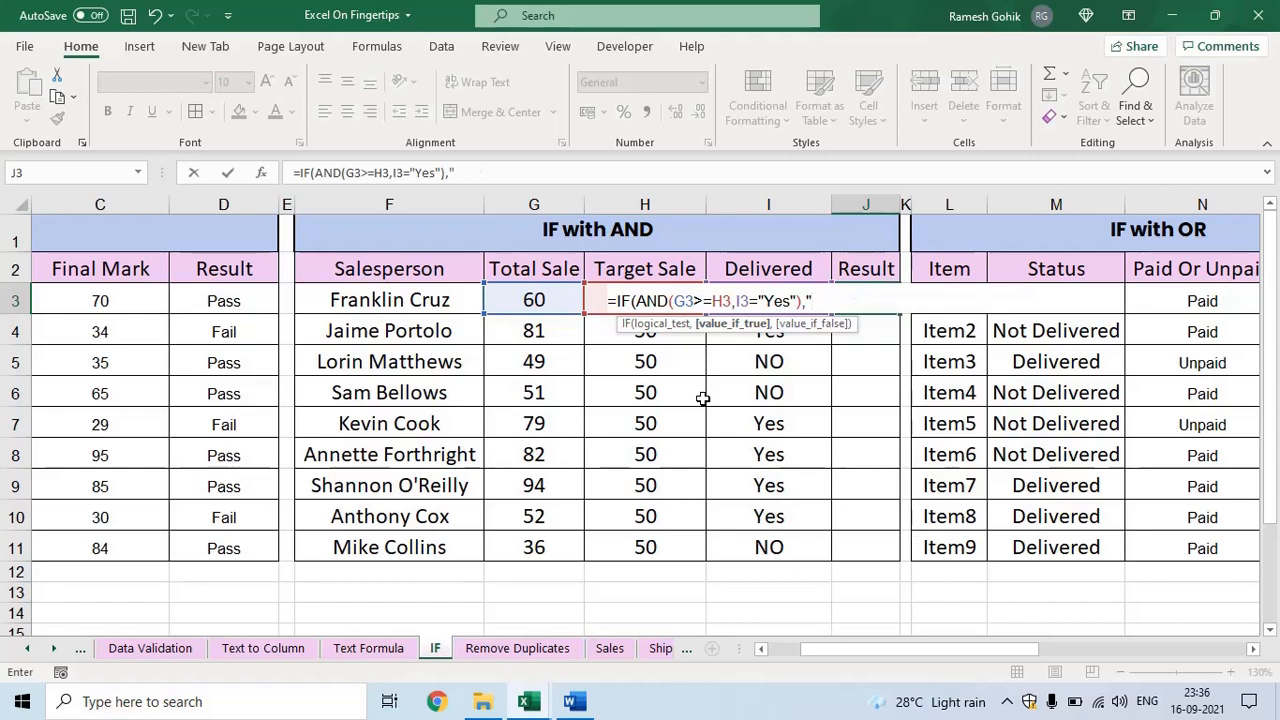
pyautogui.write('Ok",')
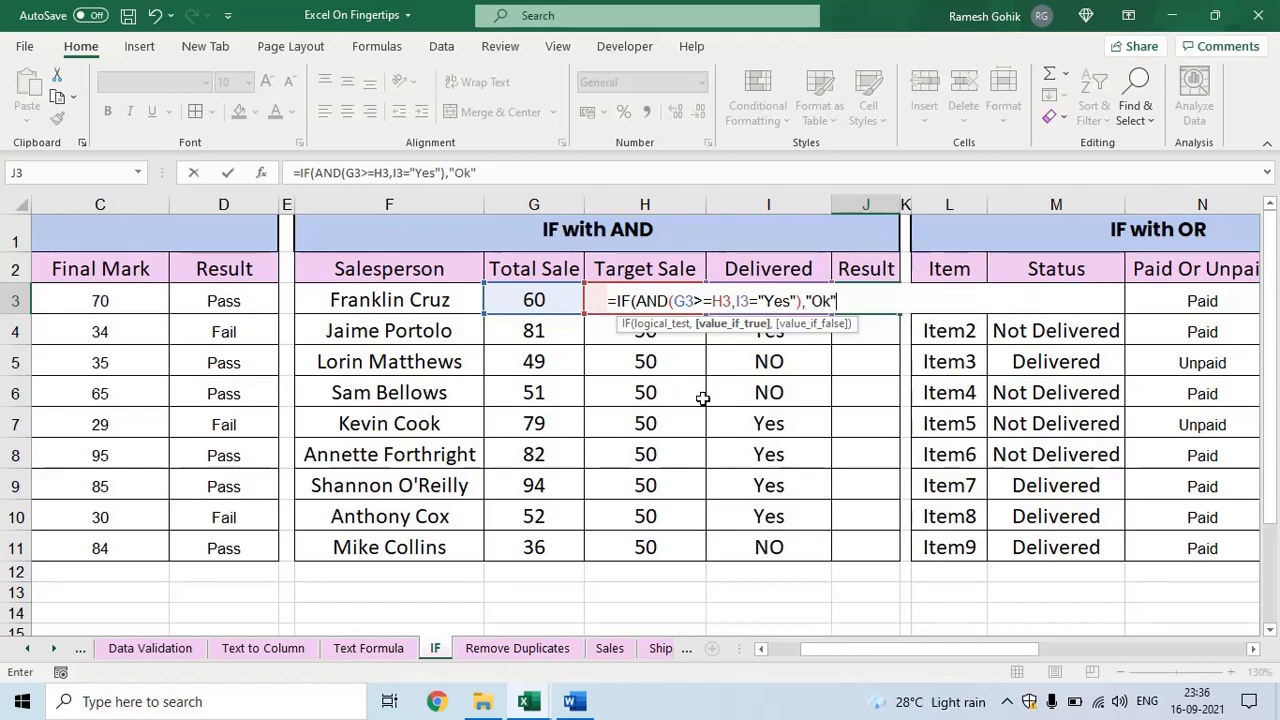
pyautogui.write('No')
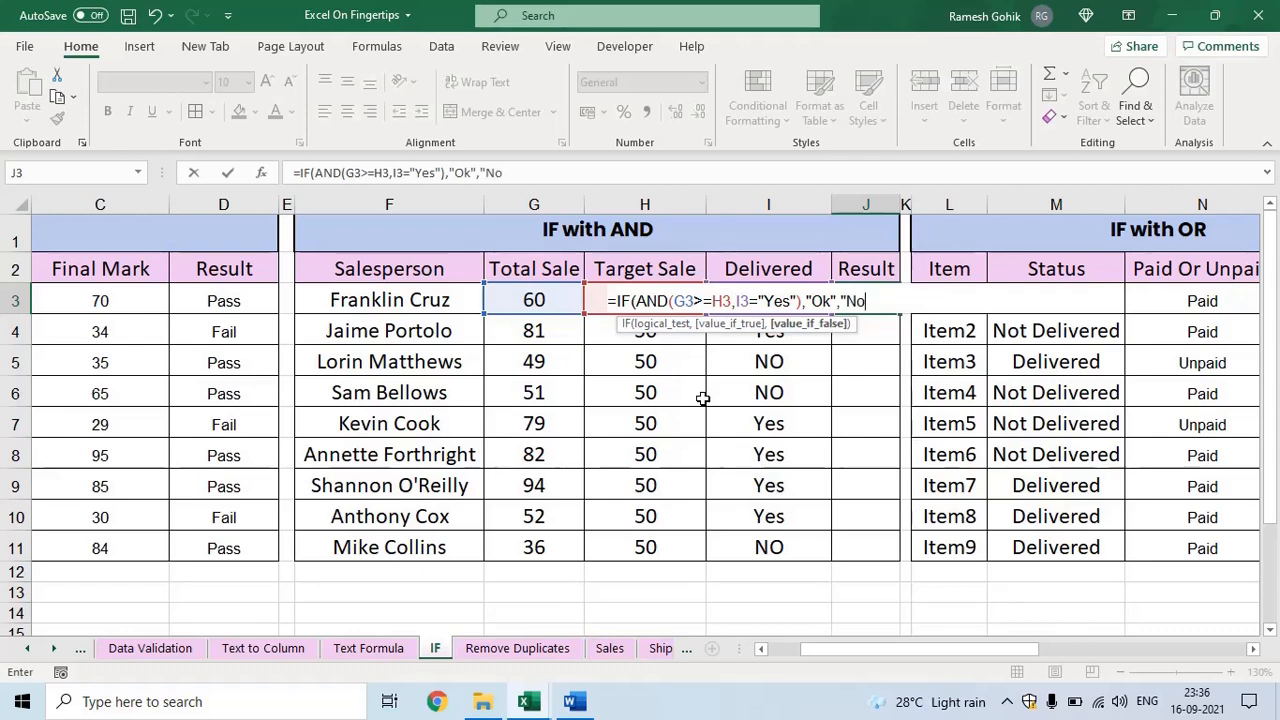
pyautogui.write('t Ok")')
pyautogui.press('Return')
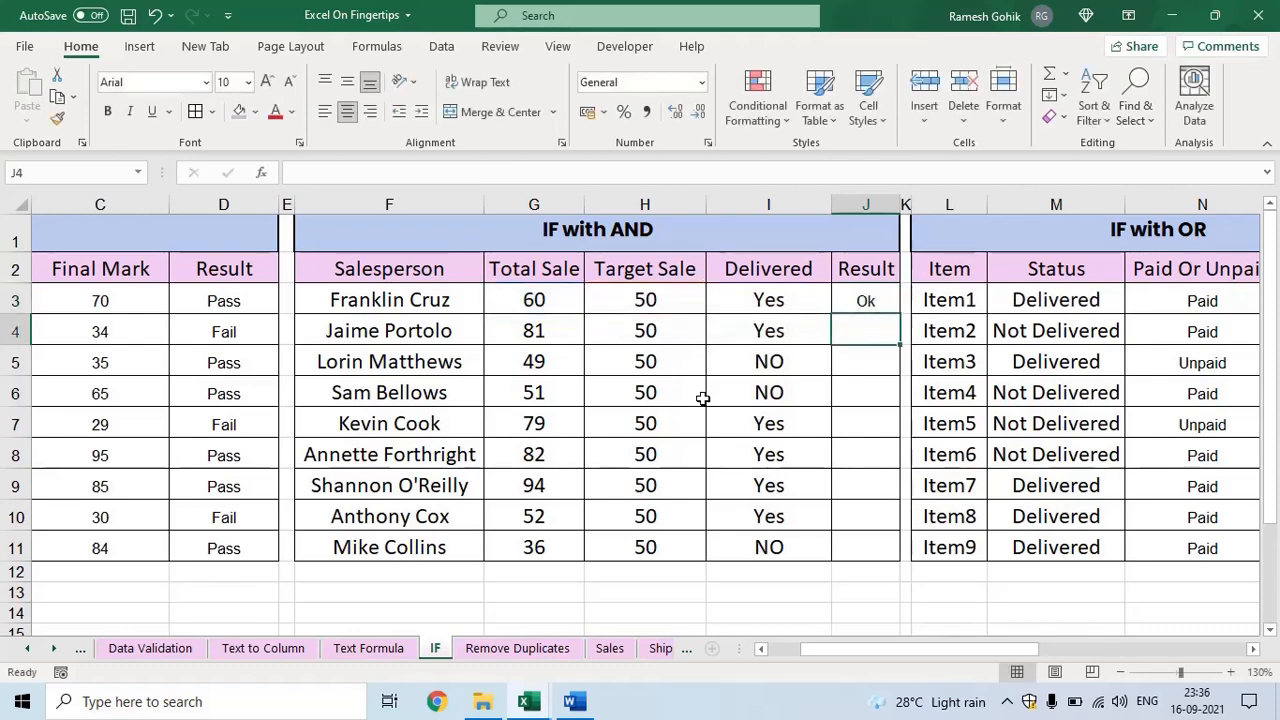
# - Fill the IF with AND formula from J3 down through the Result column to J11
pyautogui.press('Up')
pyautogui.press('Left')
pyautogui.hotkey('ctrl', 'Down')
pyautogui.press('Right')
pyautogui.hotkey('ctrl', 'shift', 'Up')
pyautogui.hotkey('ctrl', 'd')
pyautogui.press('Down')
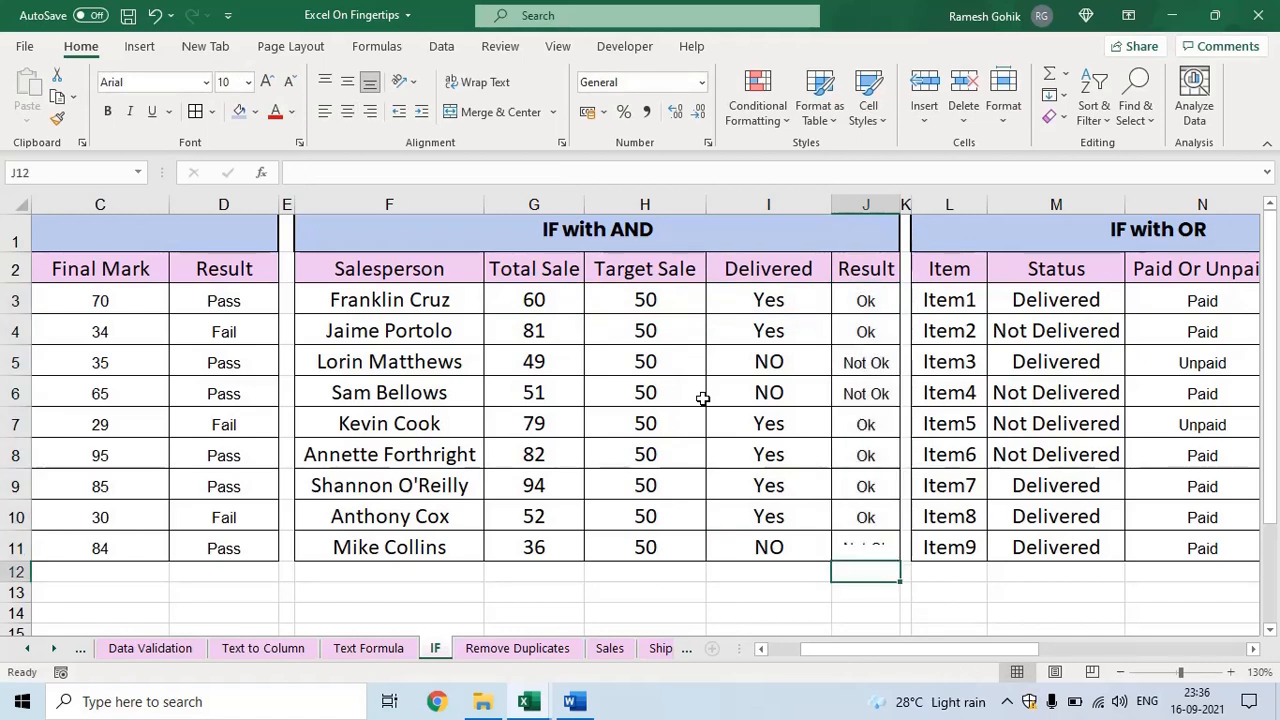
# - Check row 4 of the IF with AND table, comparing its Delivered, Target Sale and Total Sale values with its result
pyautogui.hotkey('ctrl', 'Up')
pyautogui.hotkey('ctrl', 'Up')
pyautogui.press('Down')
pyautogui.press('Down')
pyautogui.press('Left')
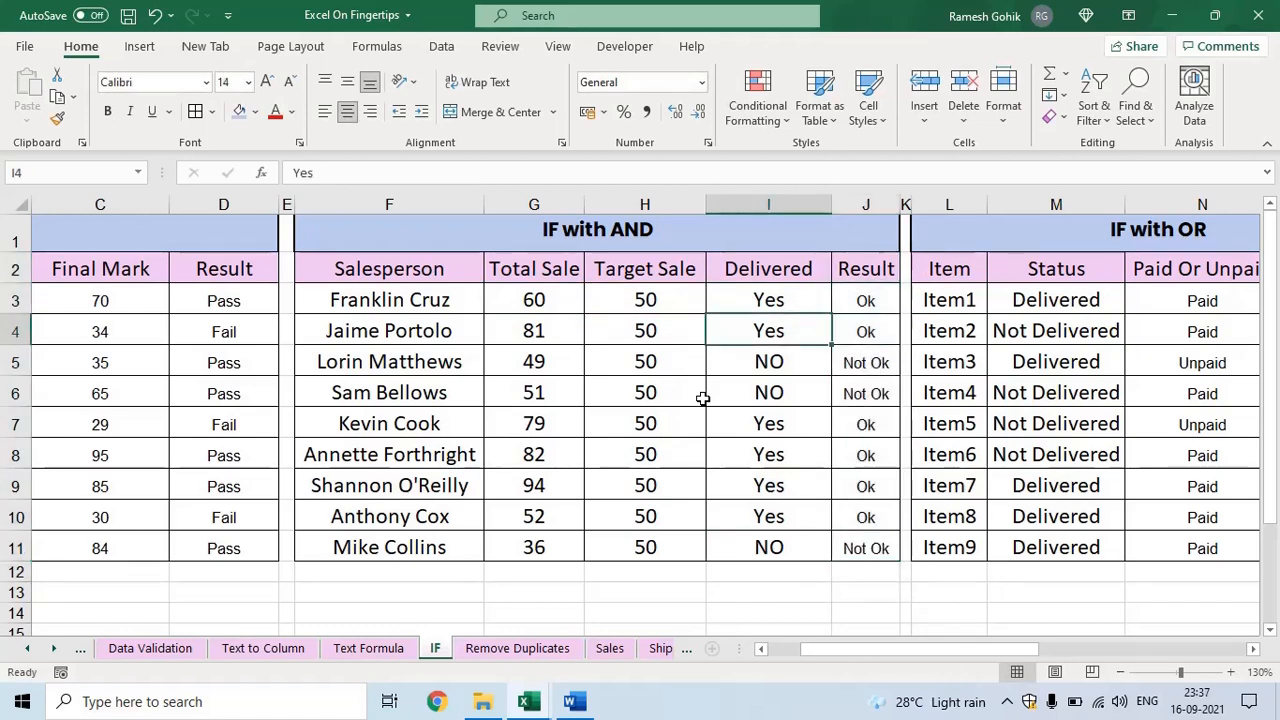
pyautogui.press('Left')
pyautogui.press('Left')
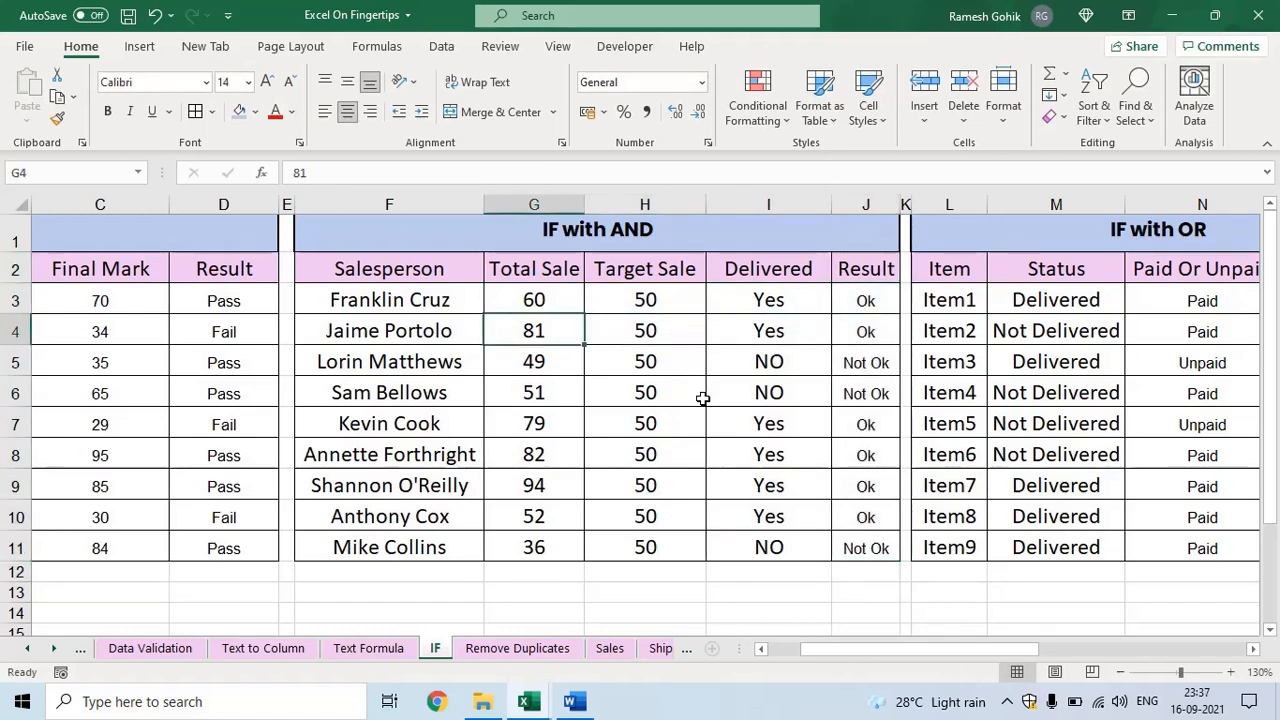
pyautogui.press('Right')
pyautogui.press('Right')
# - Check the result in J5 against the Total Sale, Target Sale and Delivered values in row 5
pyautogui.press('Down')
pyautogui.press('Right')
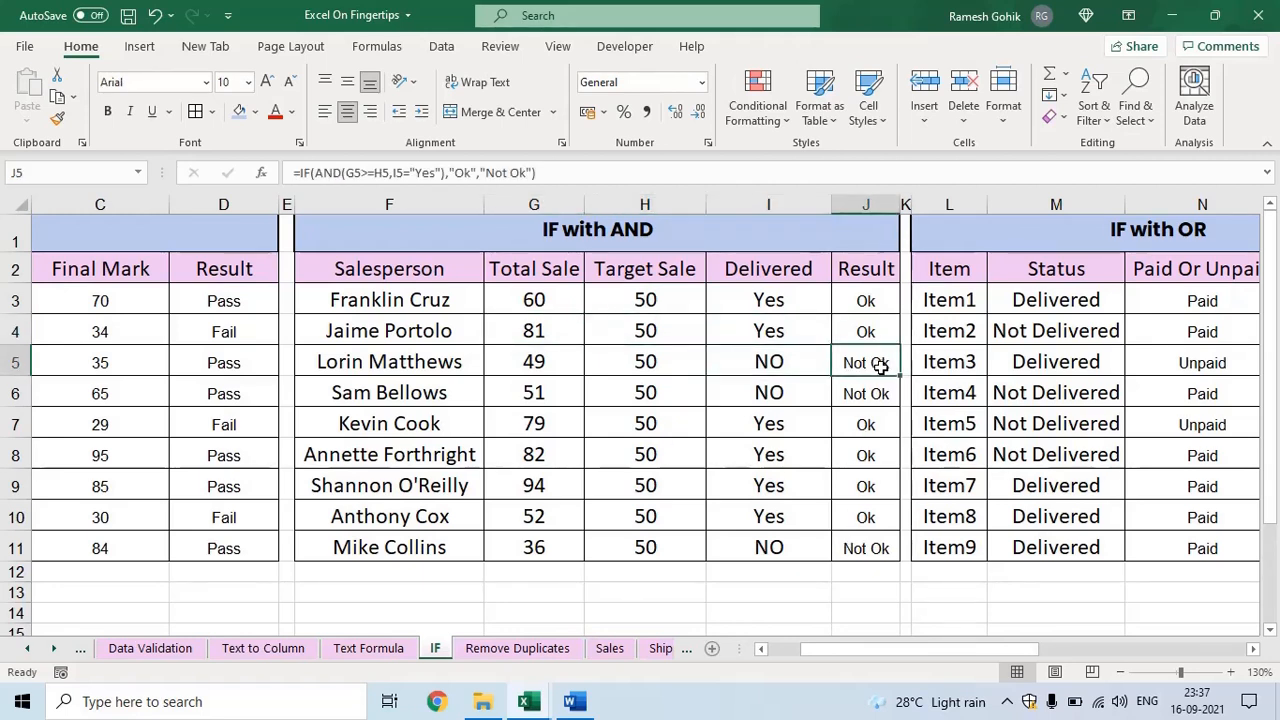
pyautogui.press('Left')
pyautogui.press('Left')
pyautogui.press('Left')
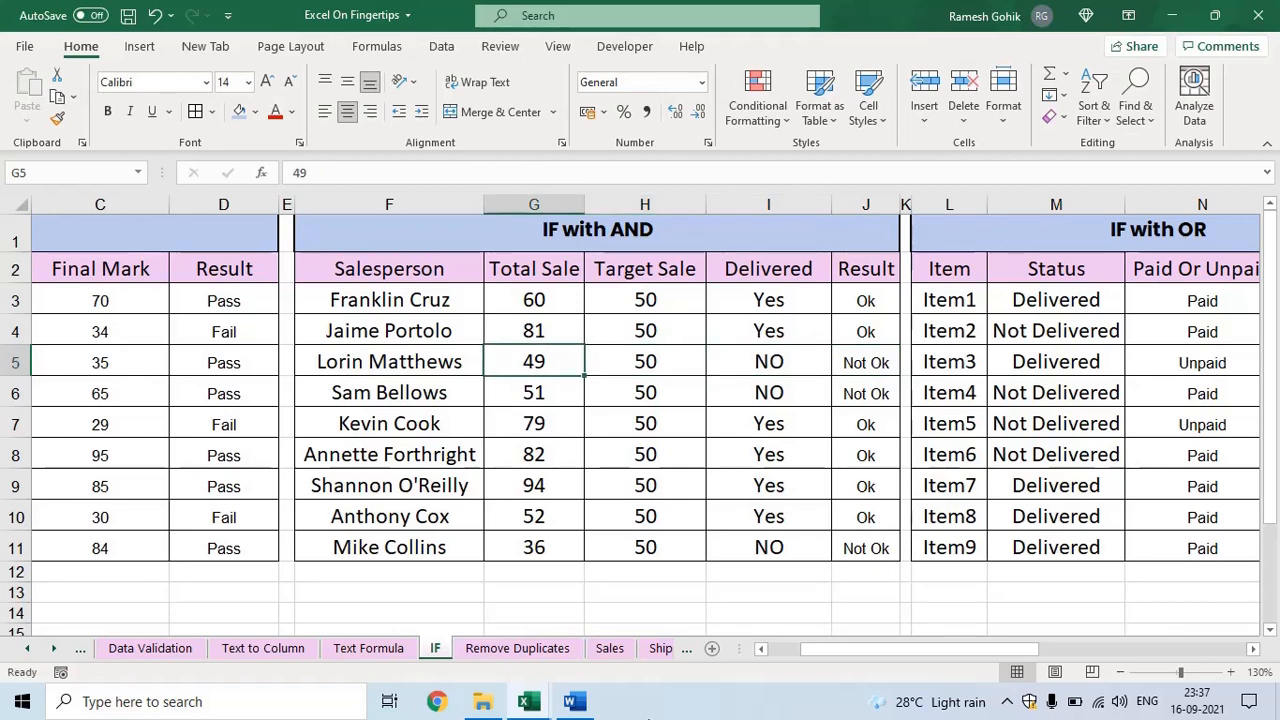
pyautogui.press('Right')
pyautogui.press('Right')
pyautogui.press('Right')
# - Check the result in J6 against the Total Sale, Target Sale and Delivered values in row 6
pyautogui.press('Down')
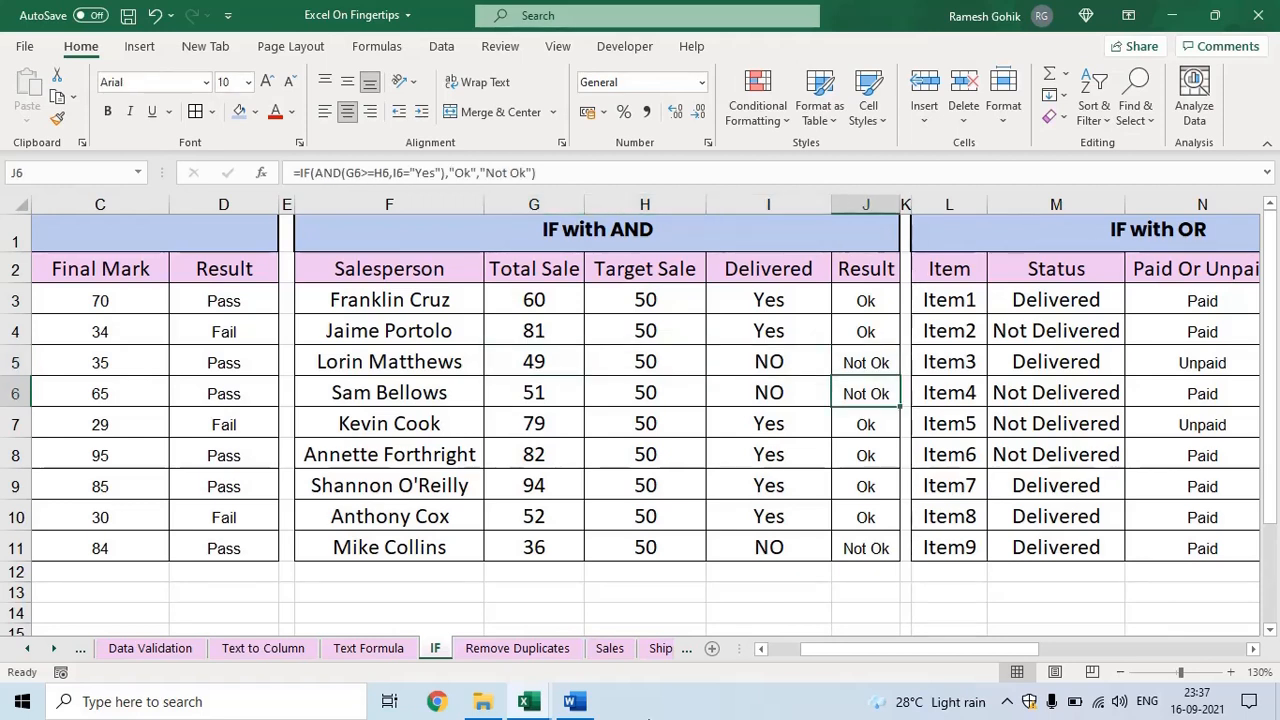
pyautogui.press('Left')
pyautogui.press('Left')
pyautogui.press('Left')
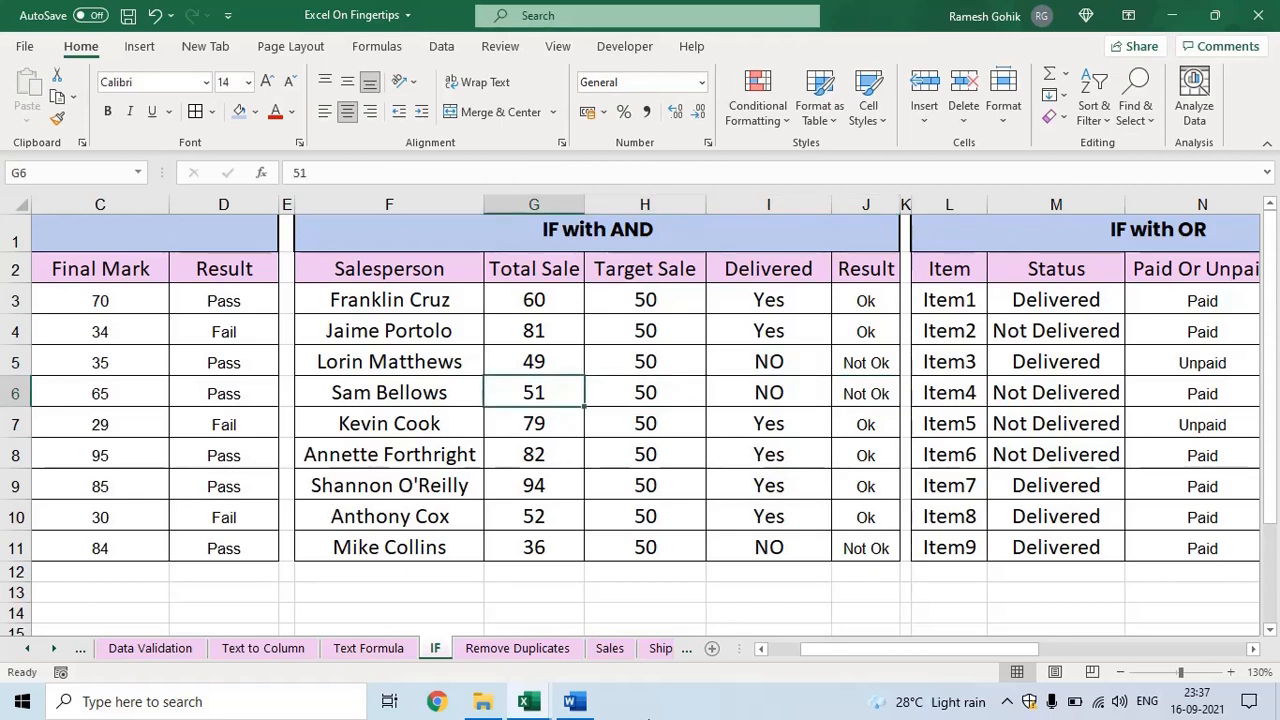
pyautogui.press('Right')
pyautogui.press('Right')
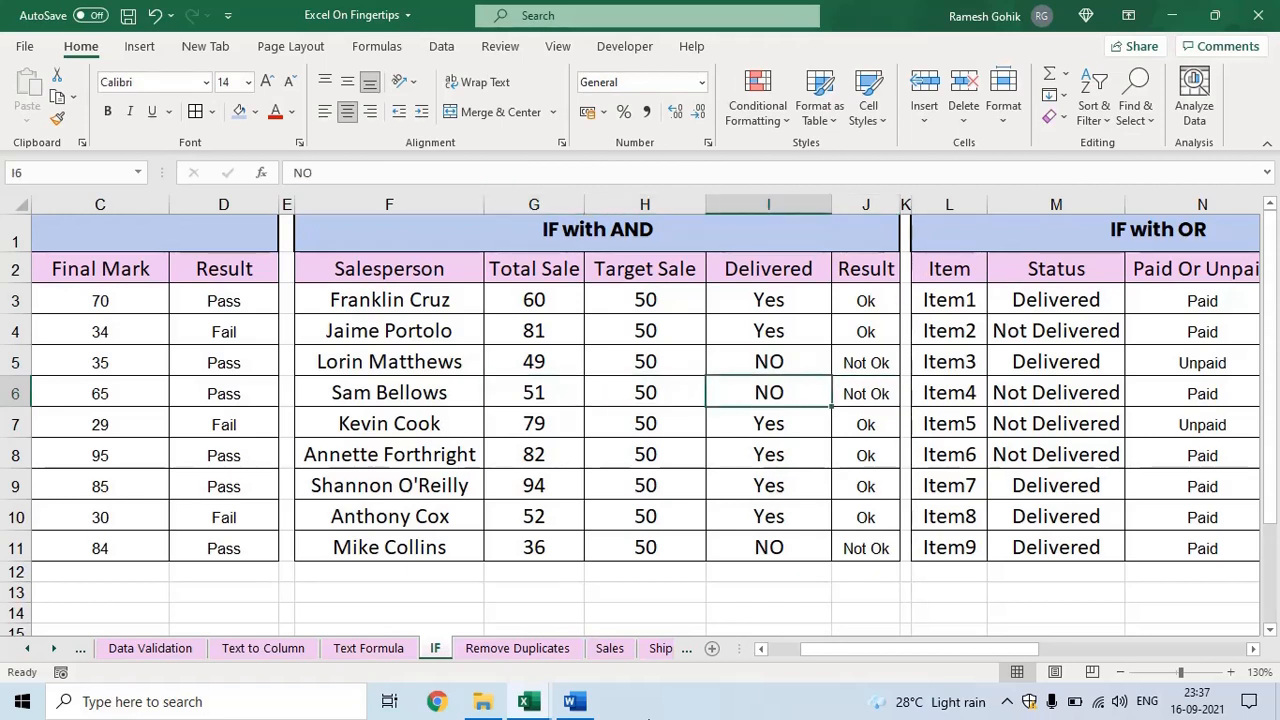
pyautogui.press('Right')
# - Inspect the IF with AND formula in J3 and the Target Sale and Delivered cells H3 and I3 it refers to
pyautogui.press('Up')
pyautogui.press('Up')
pyautogui.press('Up')
pyautogui.press('Up')
pyautogui.press('Down')
pyautogui.press('F2')
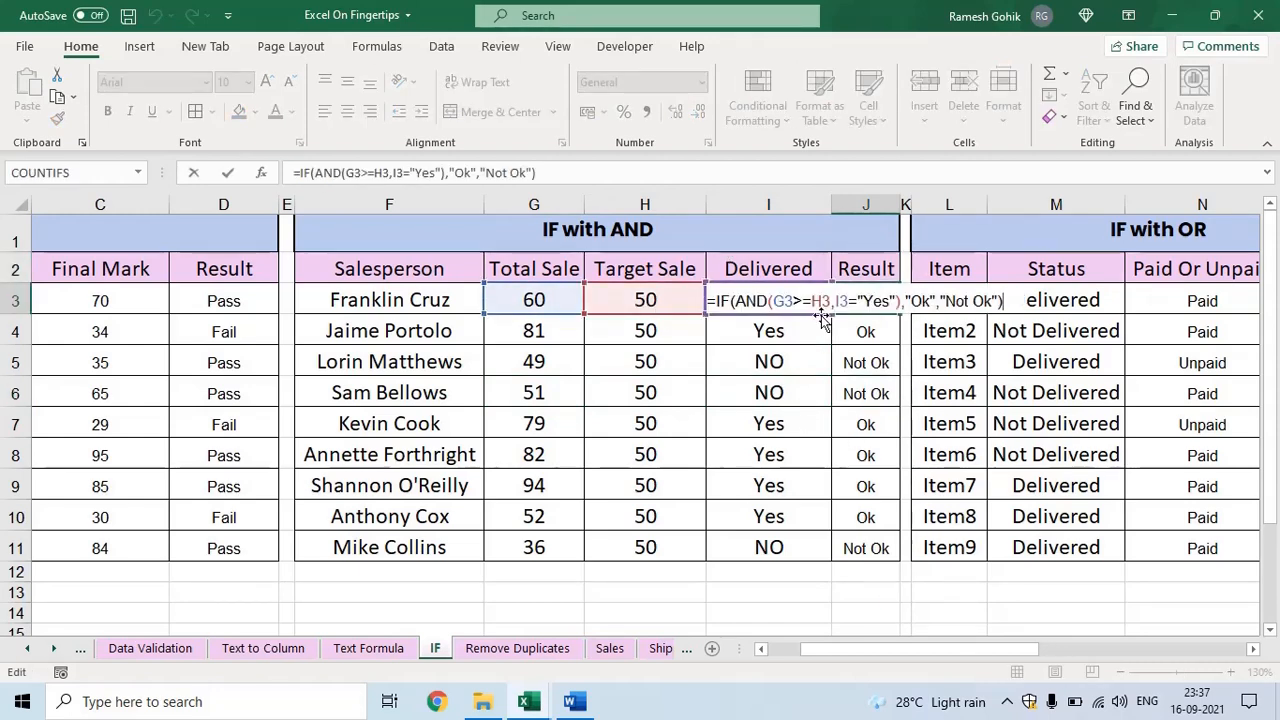
pyautogui.press('Escape')
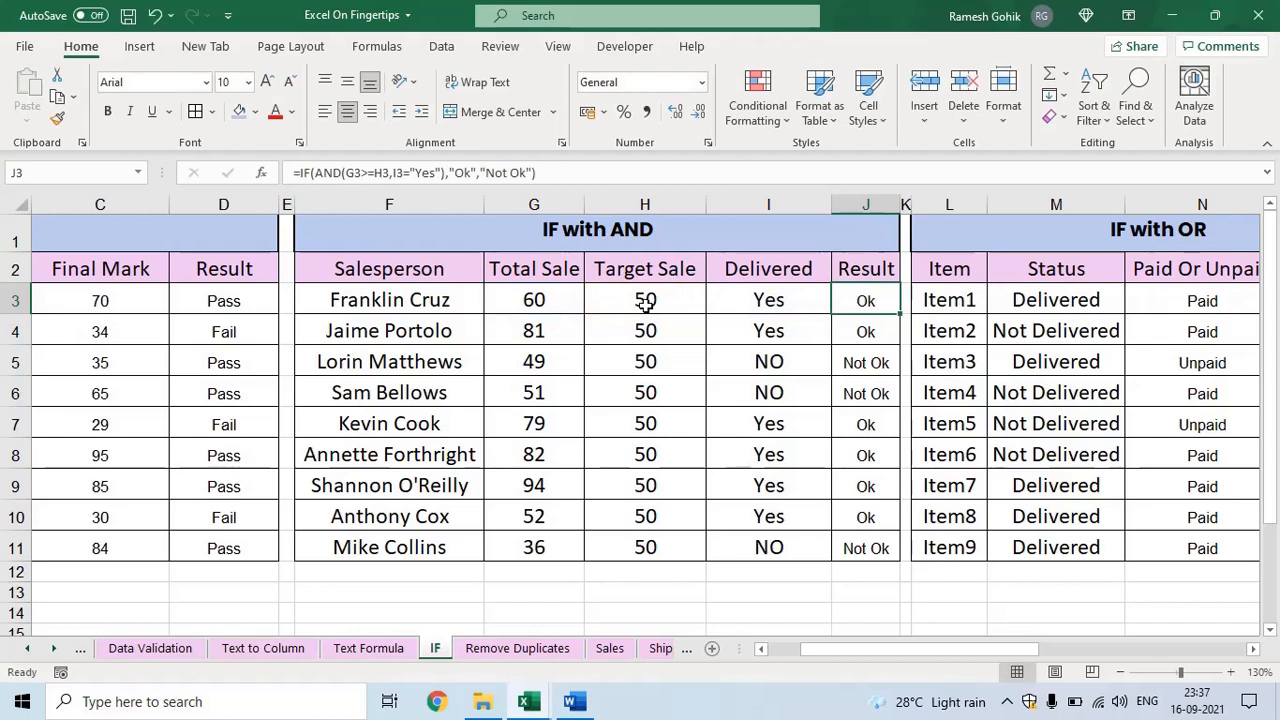
pyautogui.click(645, 305)
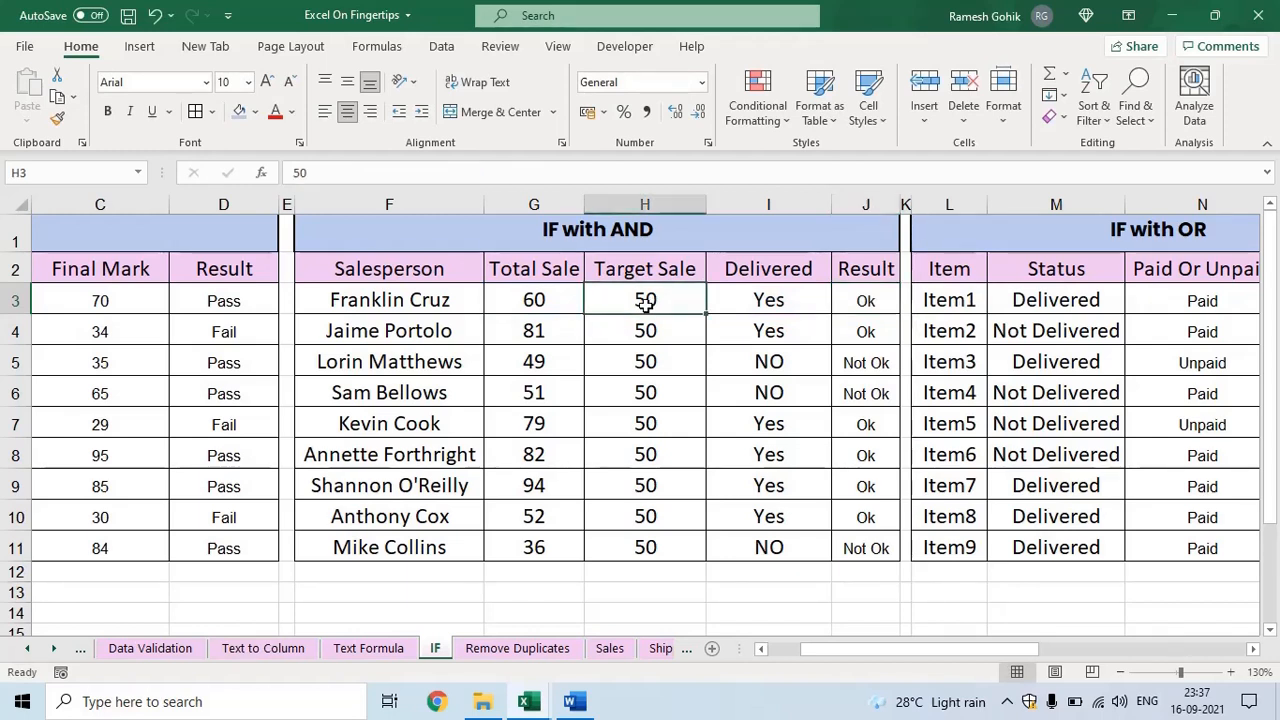
pyautogui.click(753, 292)
pyautogui.click(866, 297)
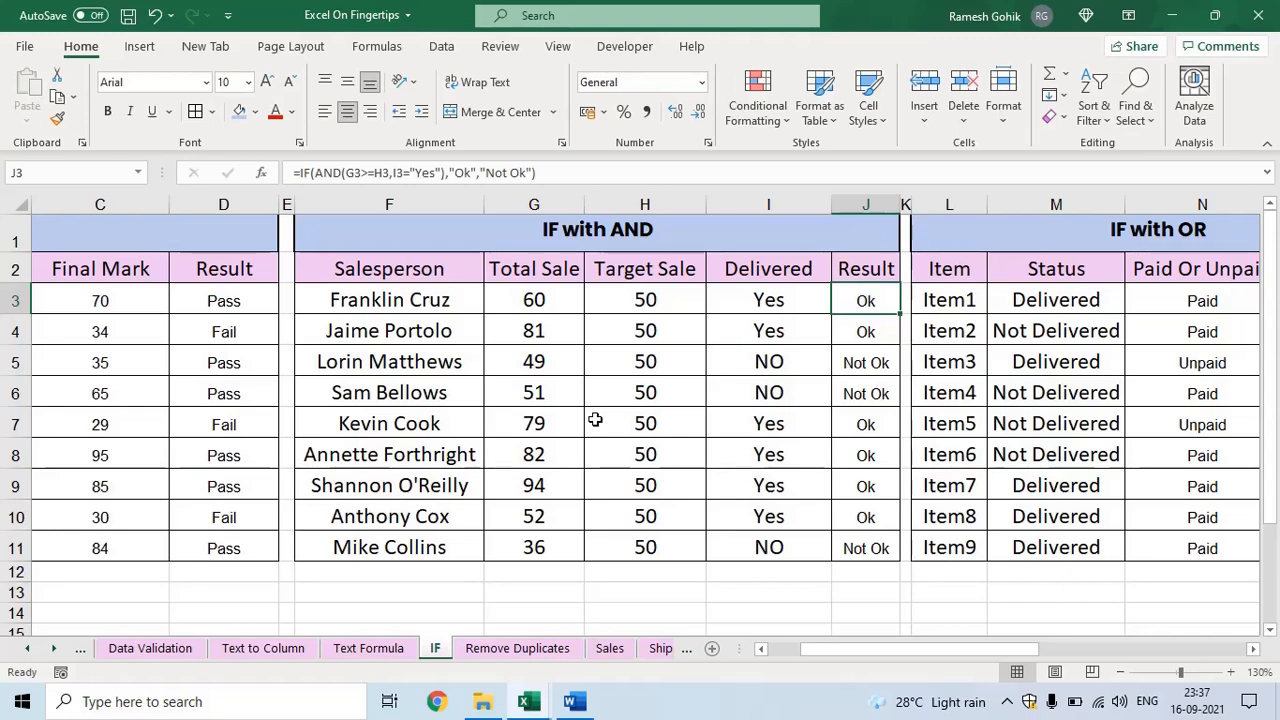
# - Begin an IF formula in O3, the first Result cell of the IF with OR table
pyautogui.hscroll(5, 595, 420)
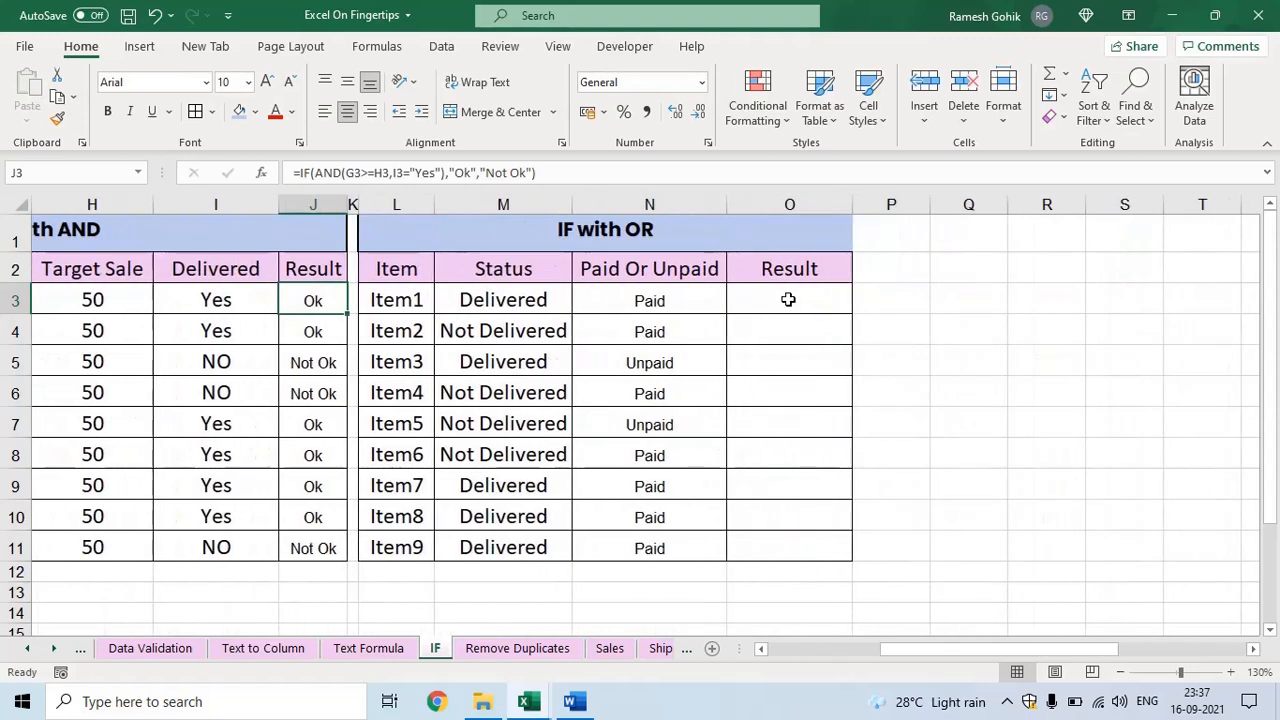
pyautogui.click(788, 300)
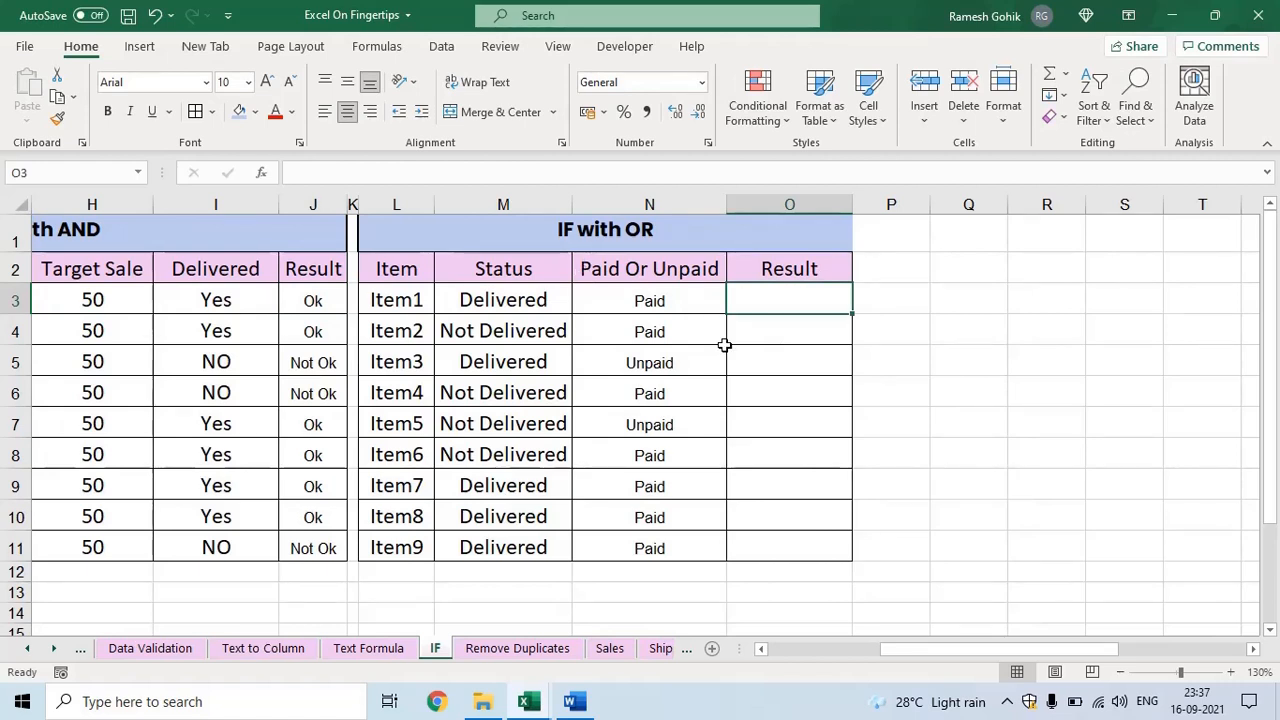
pyautogui.write('=')
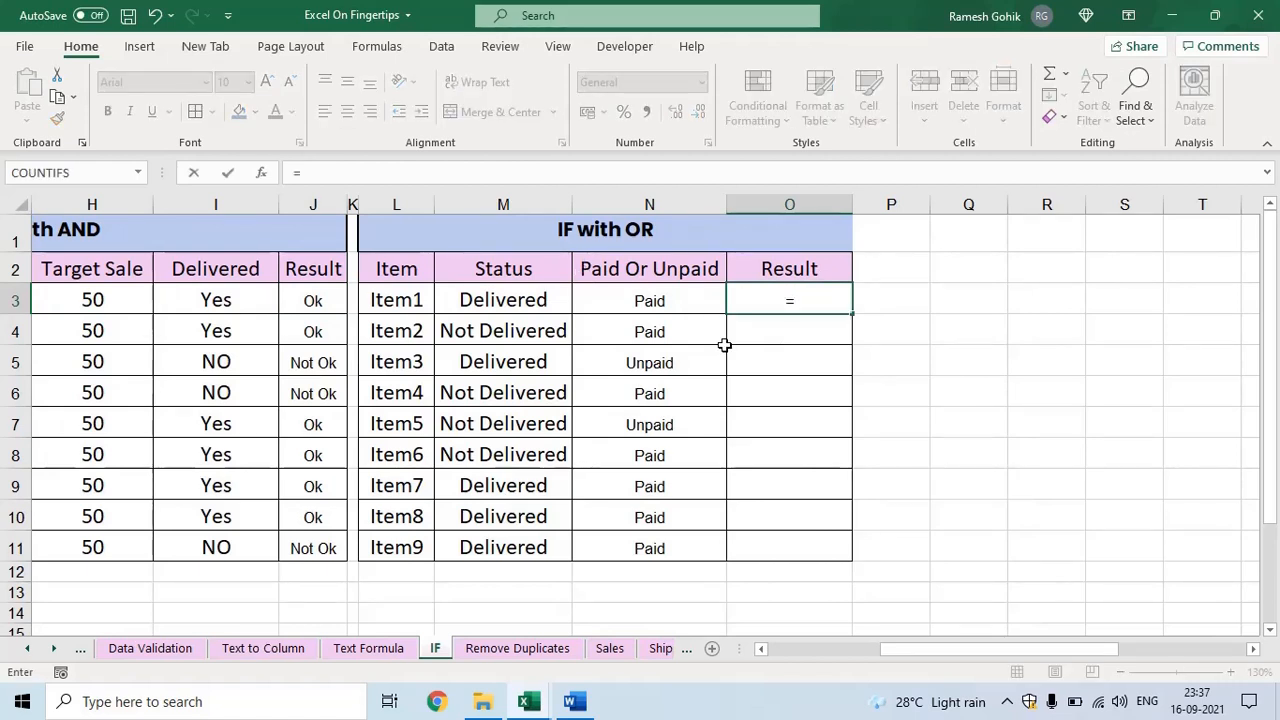
pyautogui.write('if')
pyautogui.press('Tab')
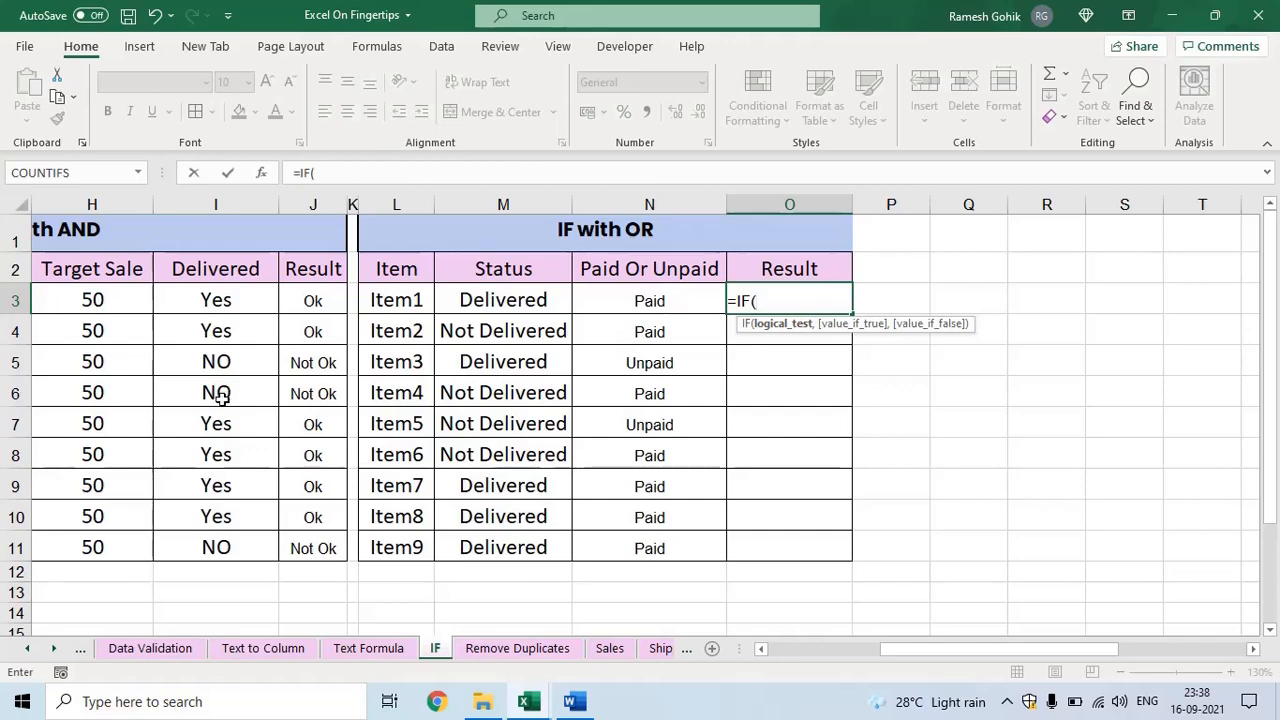
pyautogui.hscroll(-4, 220, 397)
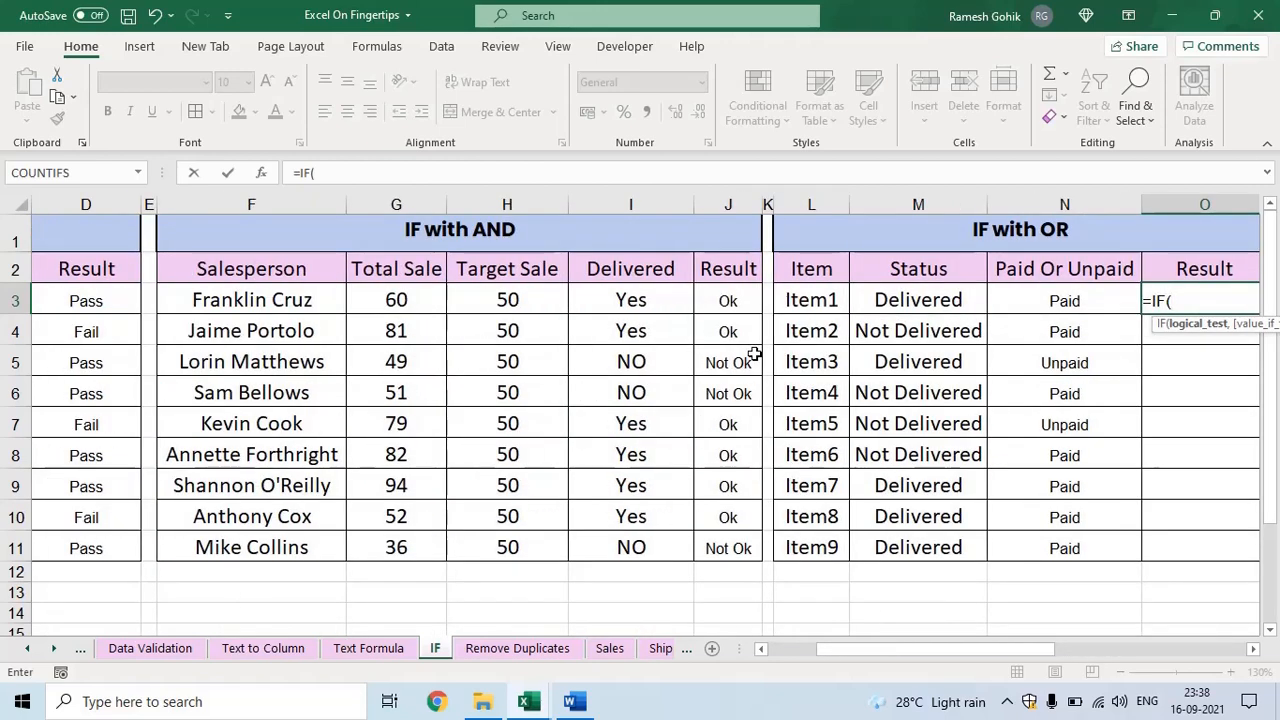
pyautogui.hscroll(3, 733, 347)
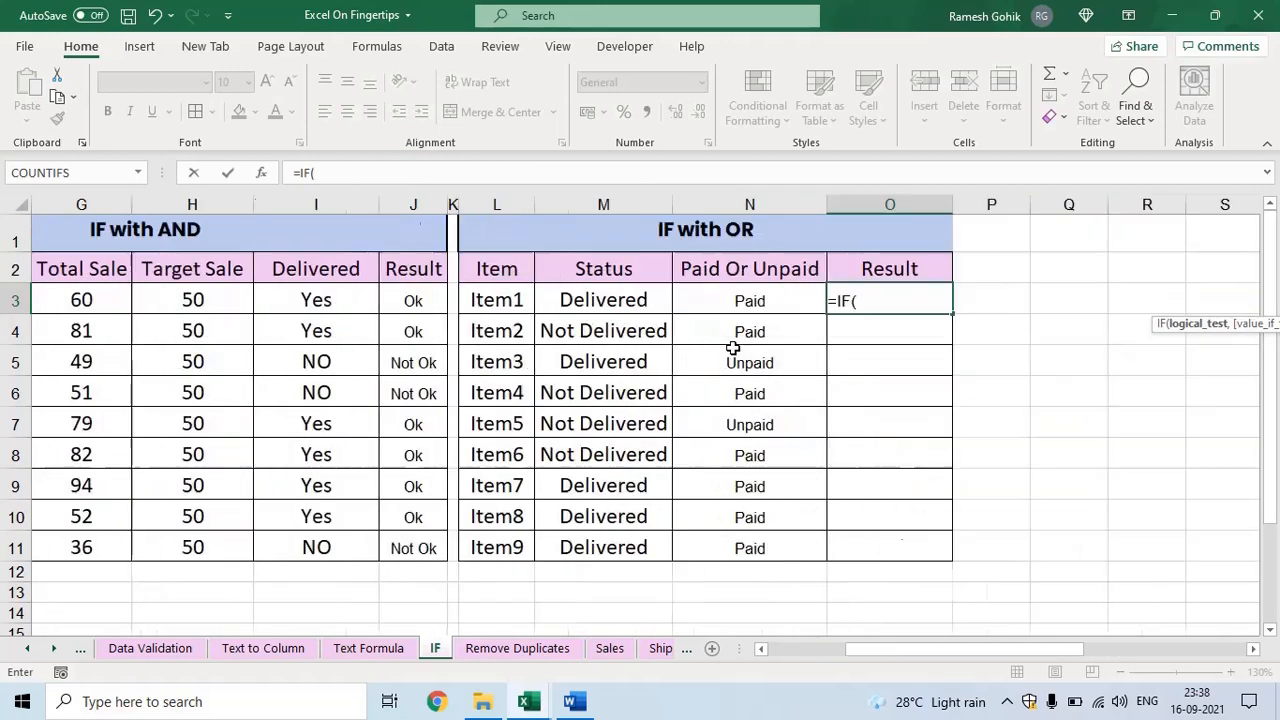
pyautogui.hscroll(3, 733, 347)
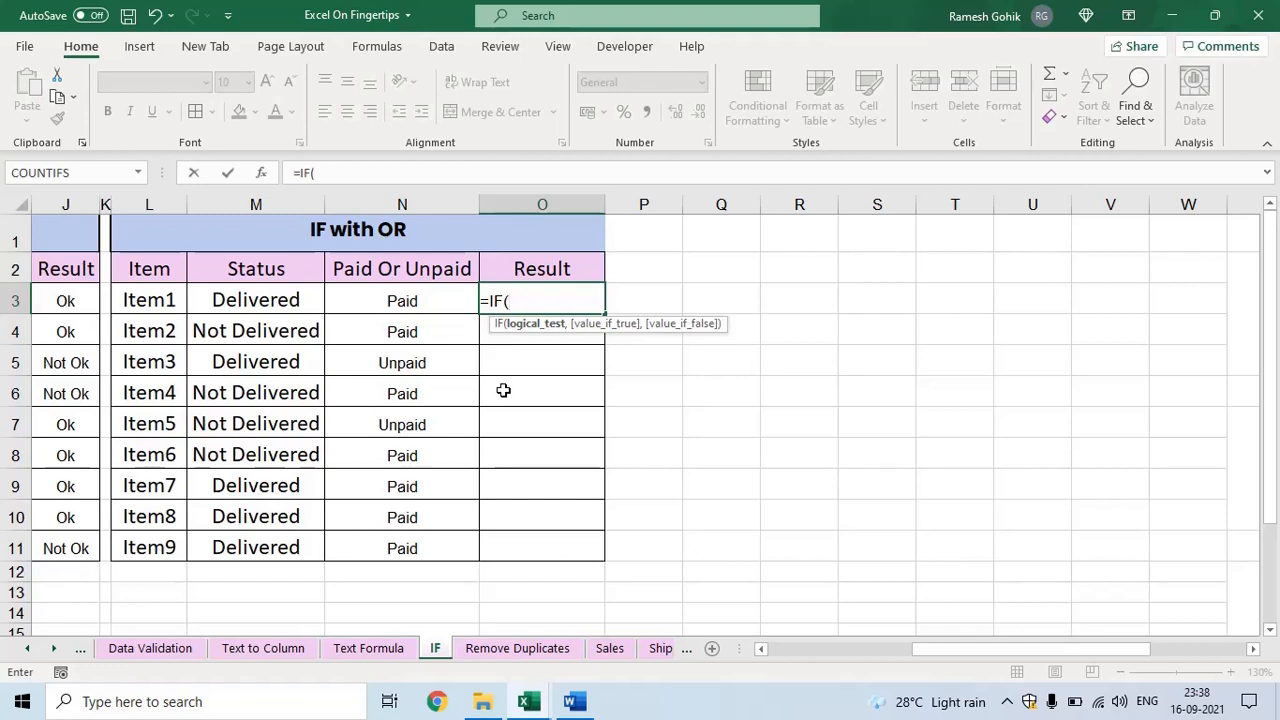
# - Enter OR(M3="Delivered",N3="Paid") as the logical test of the IF formula in O3
pyautogui.write('or')
pyautogui.press('Tab')
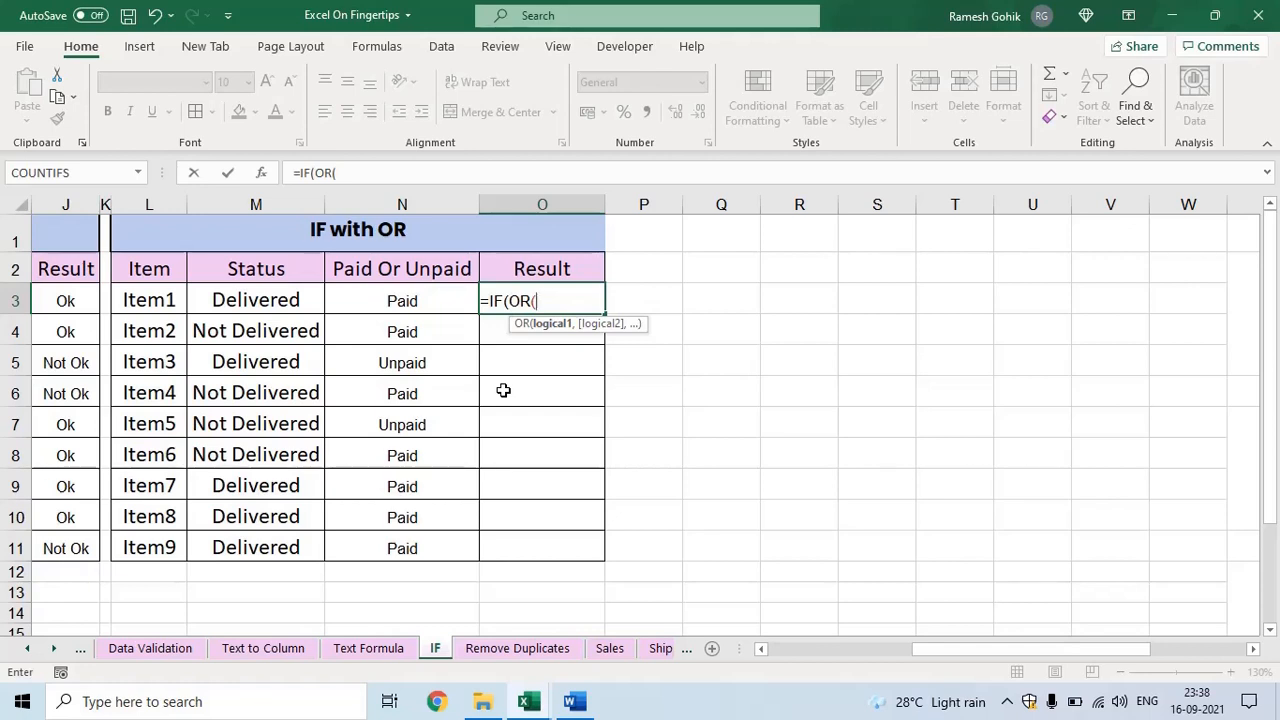
pyautogui.press('Left')
pyautogui.press('Left')
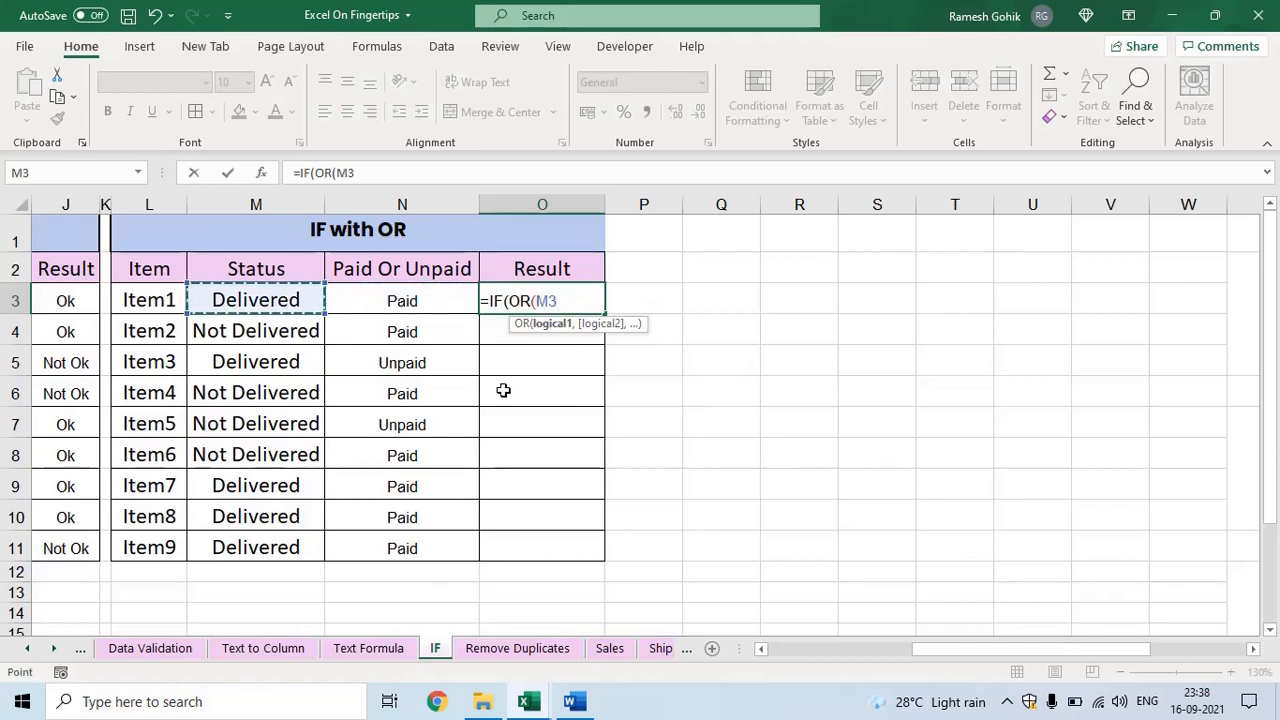
pyautogui.write('=')
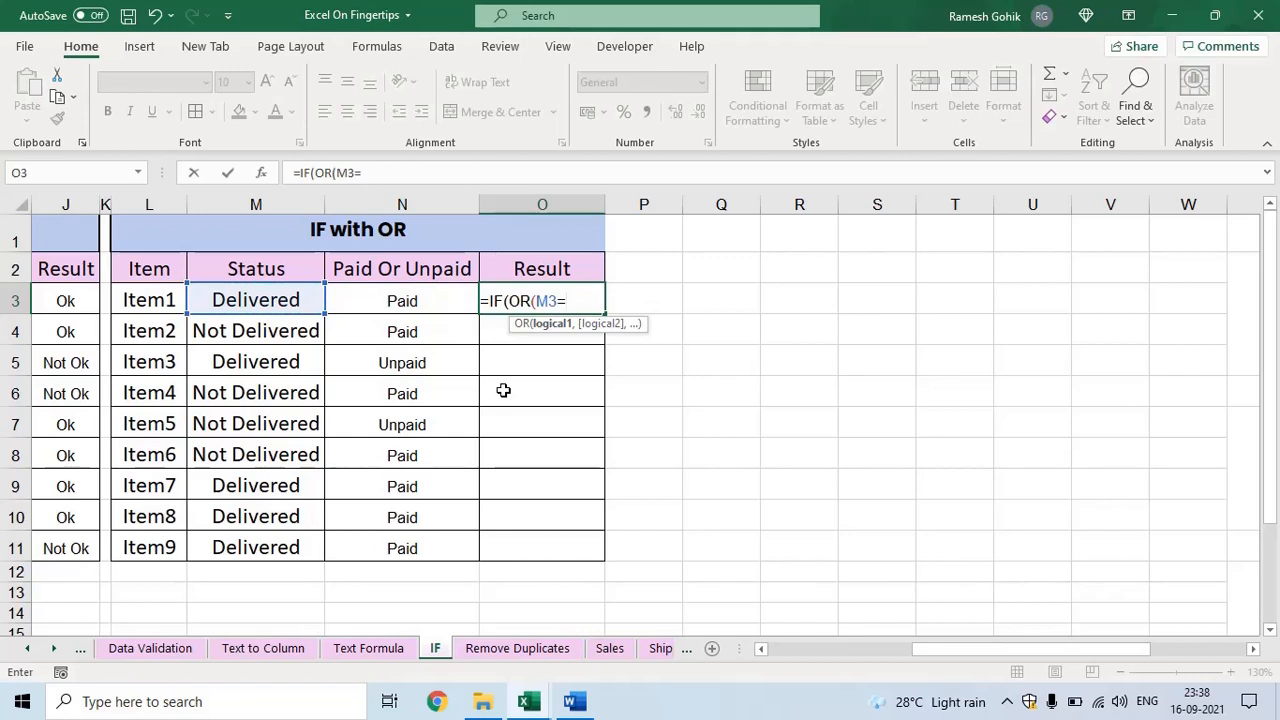
pyautogui.write('"Delivered')
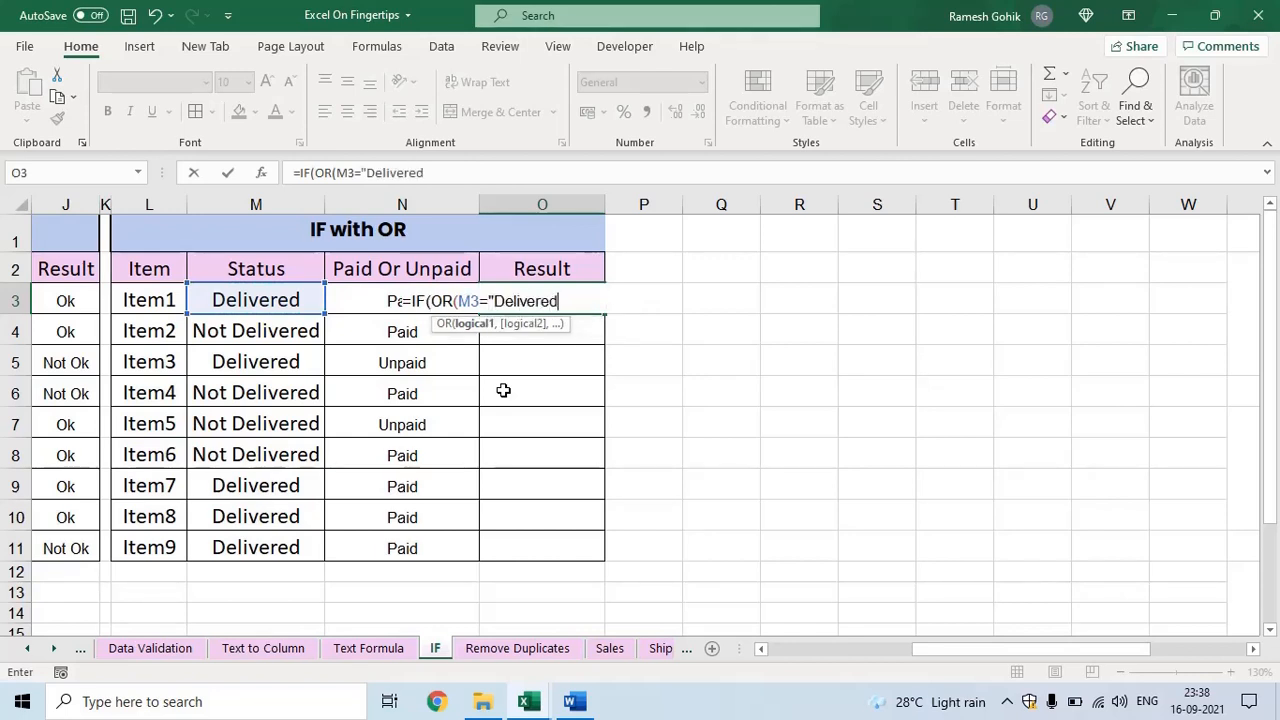
pyautogui.write('",')
pyautogui.press('Left')
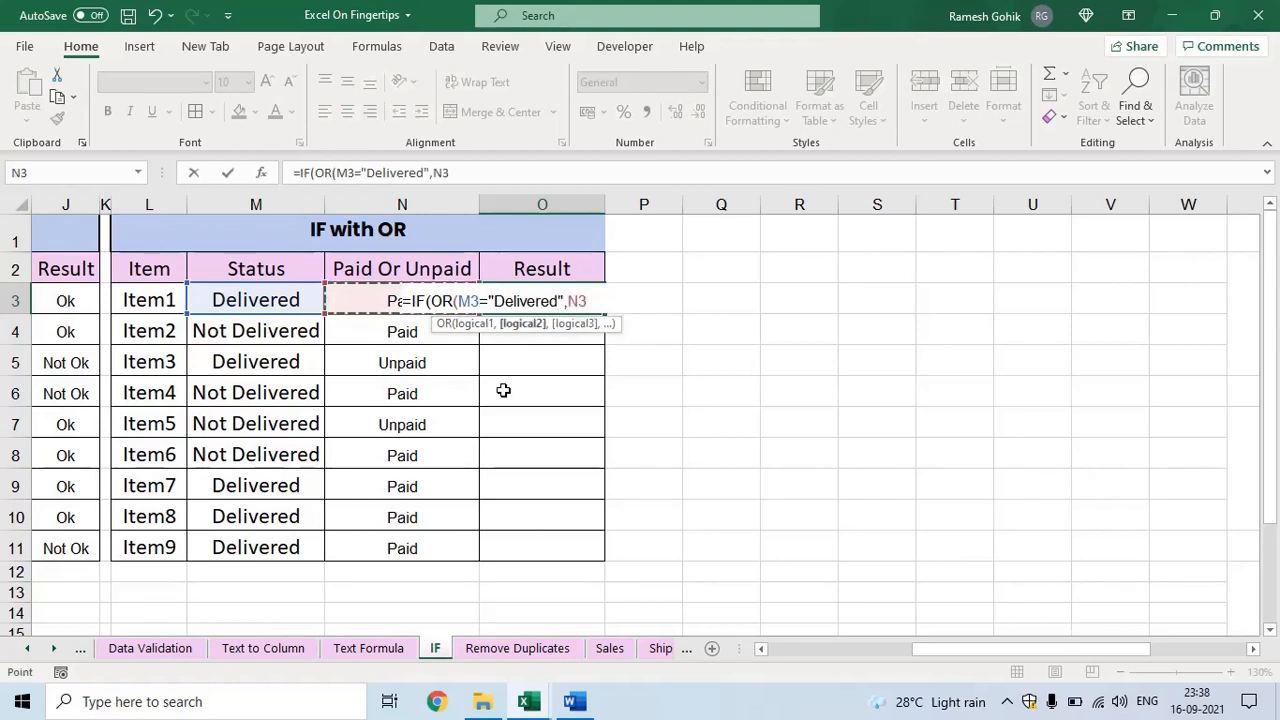
pyautogui.write('="Paid')
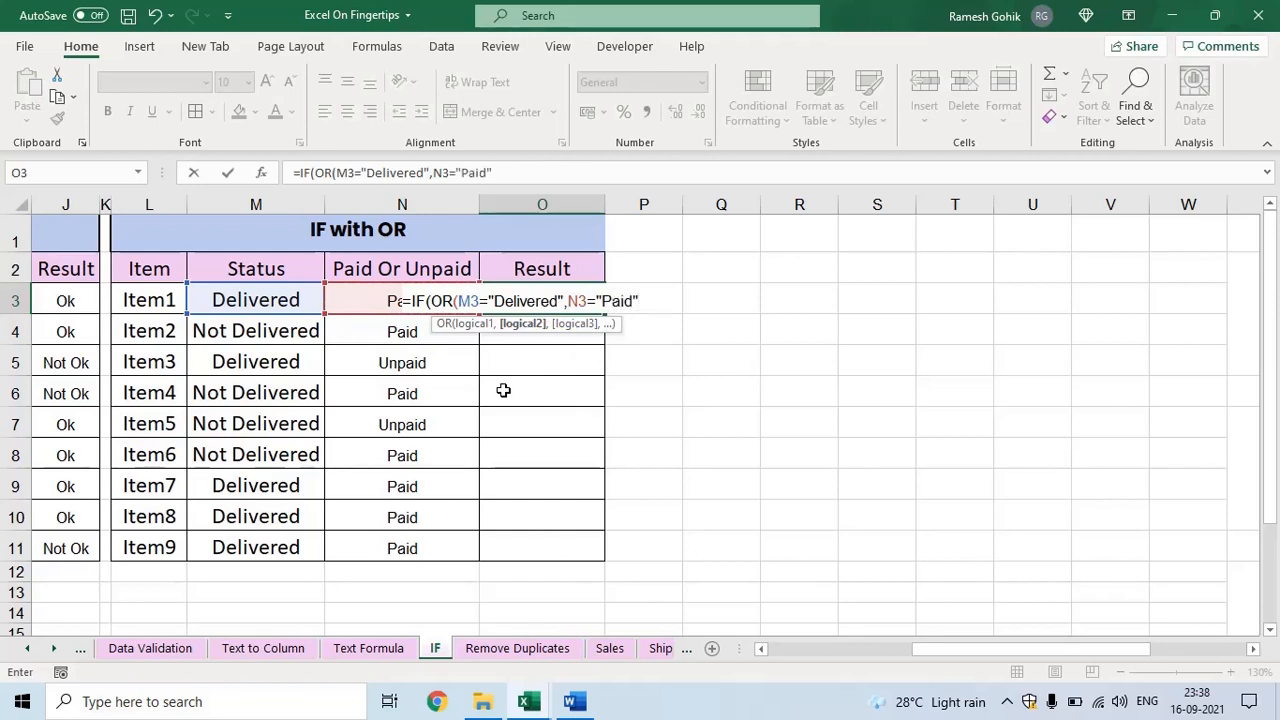
pyautogui.write(')')
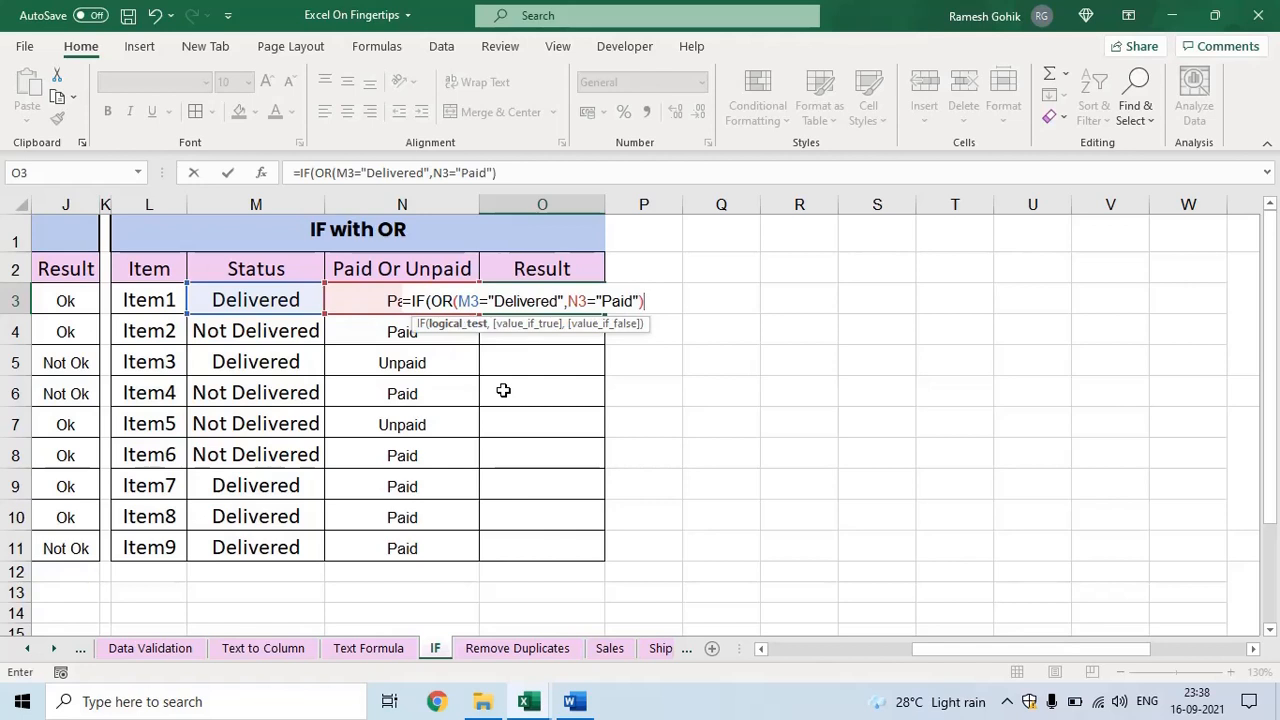
# - Complete the O3 formula with "Done" as the value if true and "Not Done" as the value if false
pyautogui.write(',"')
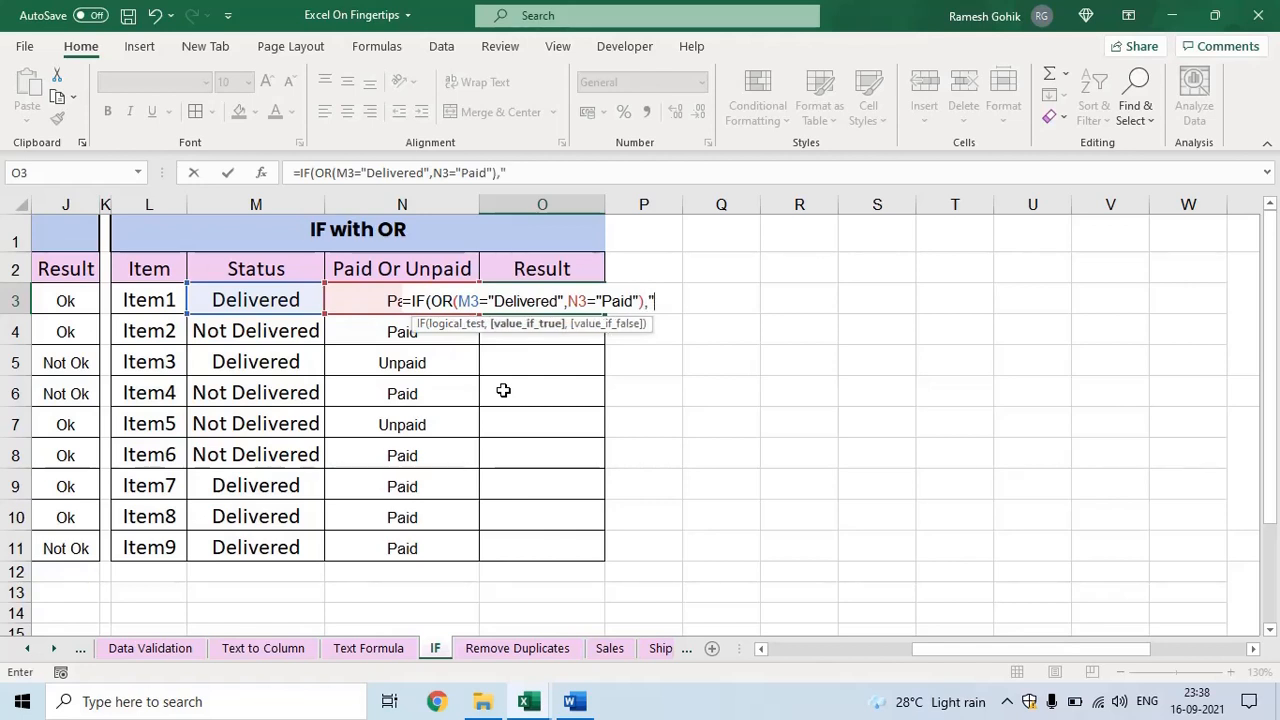
pyautogui.write('Don')
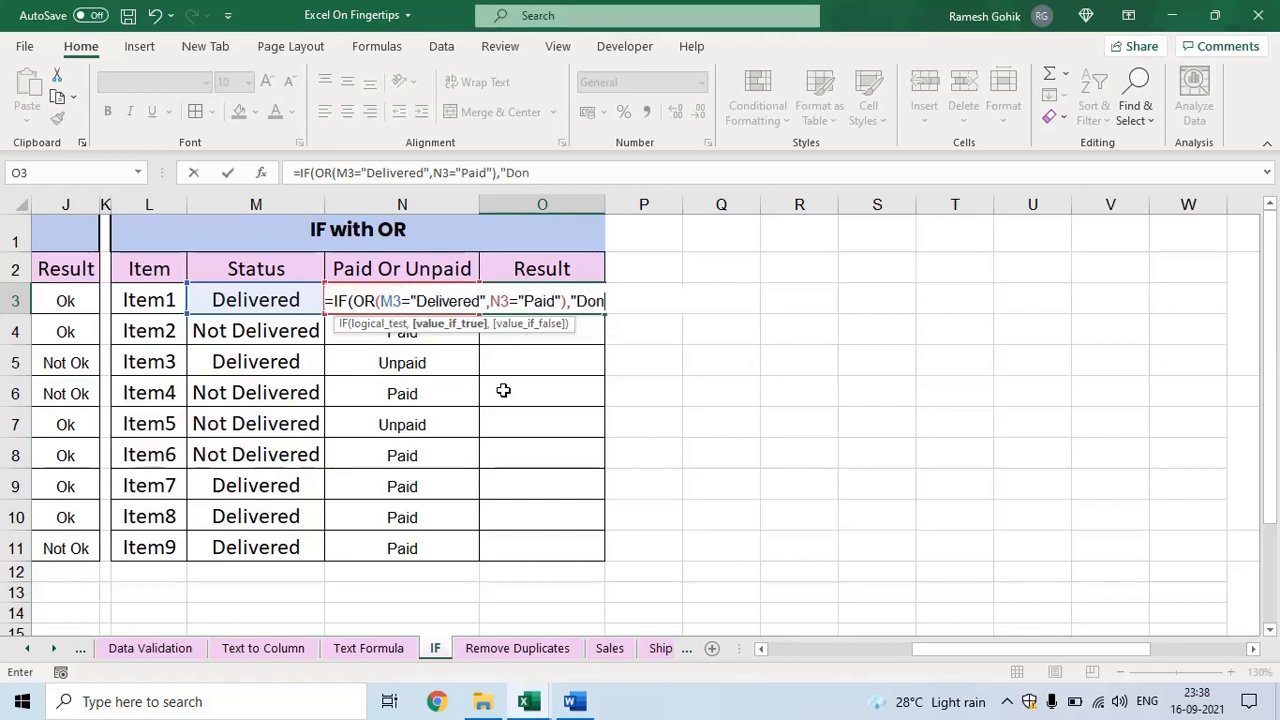
pyautogui.write('e",')
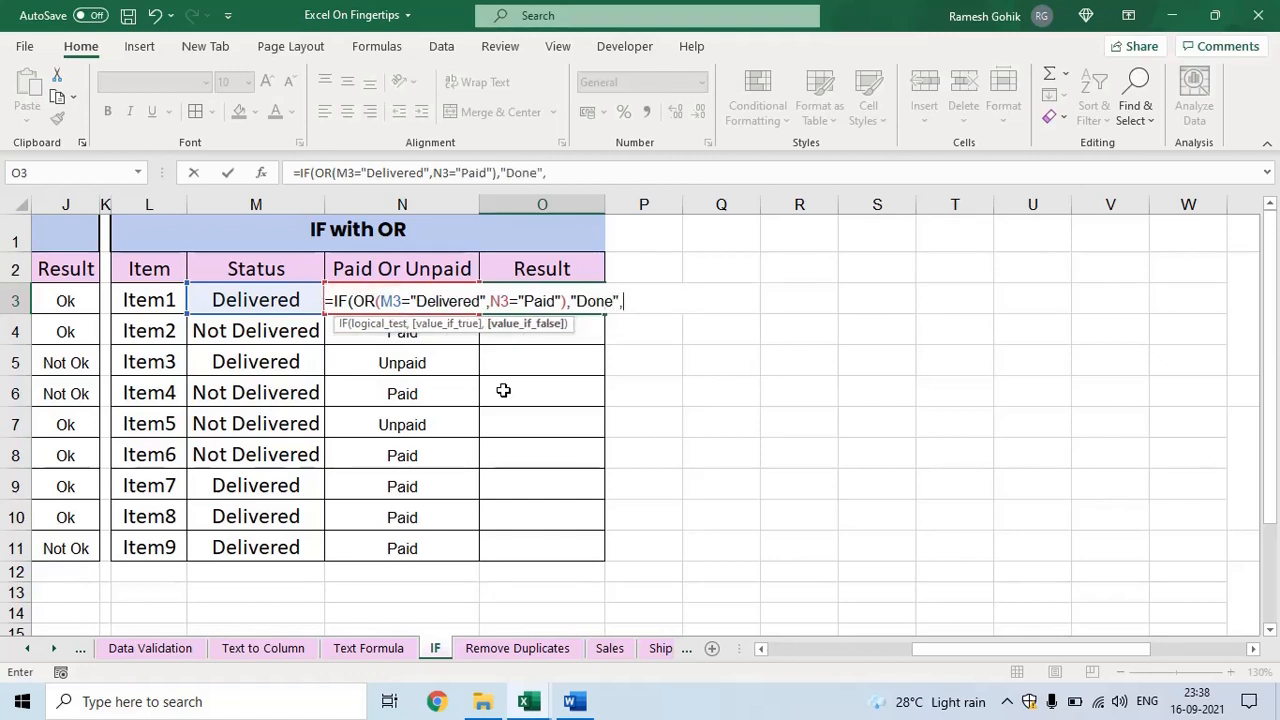
pyautogui.write('"Not Done')
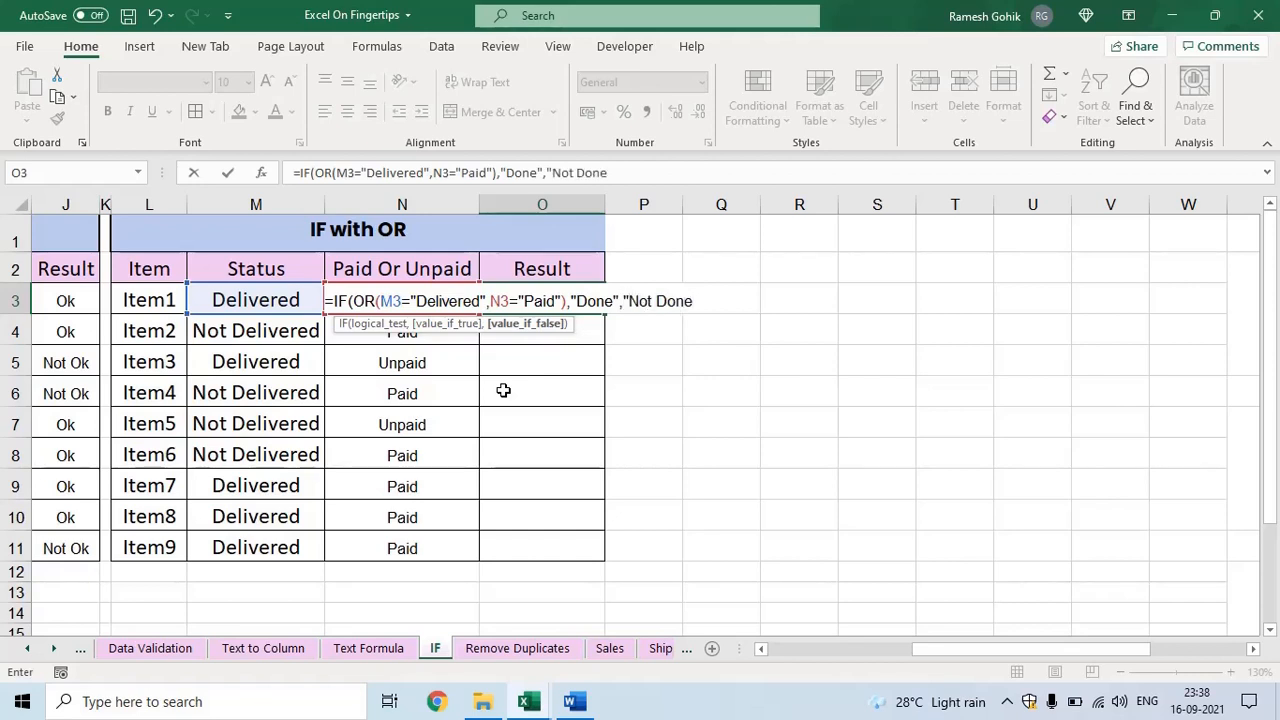
pyautogui.write('")')
pyautogui.press('Return')
# - Fill the IF with OR formula from O3 down to O11
pyautogui.press('Up')
pyautogui.press('Left')
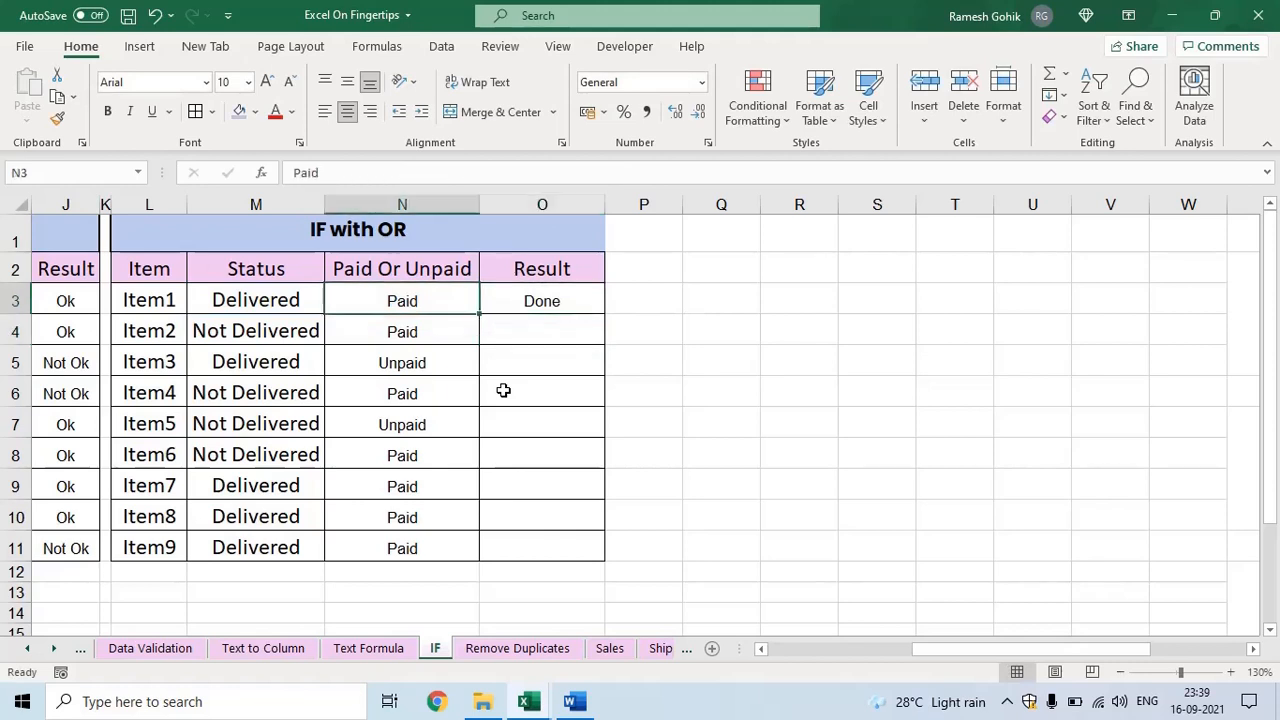
pyautogui.hotkey('ctrl', 'Down')
pyautogui.press('Right')
pyautogui.hotkey('ctrl', 'shift', 'Up')
pyautogui.hotkey('ctrl', 'd')
pyautogui.hotkey('shift', 'BackSpace')
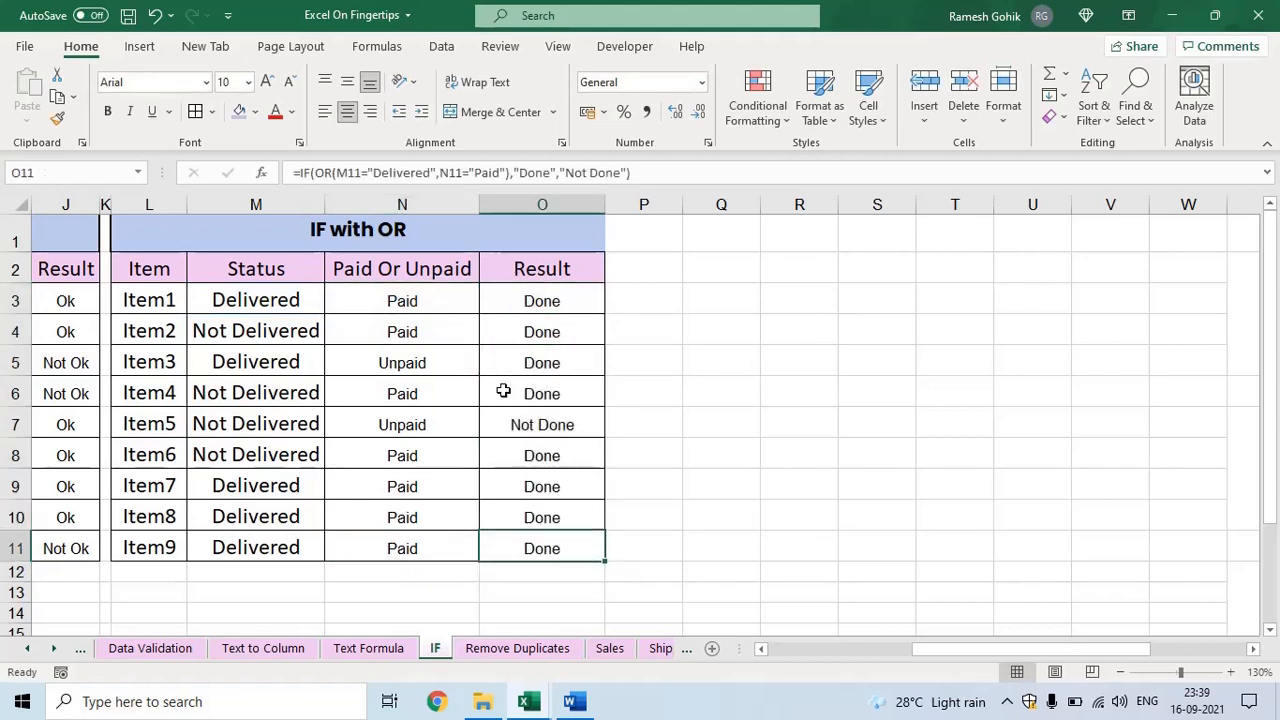
# - Check the IF with OR results for Item1 and Item2 against their Status and Paid Or Unpaid values
pyautogui.hotkey('ctrl', 'Up')
pyautogui.press('Down')
pyautogui.press('Left')
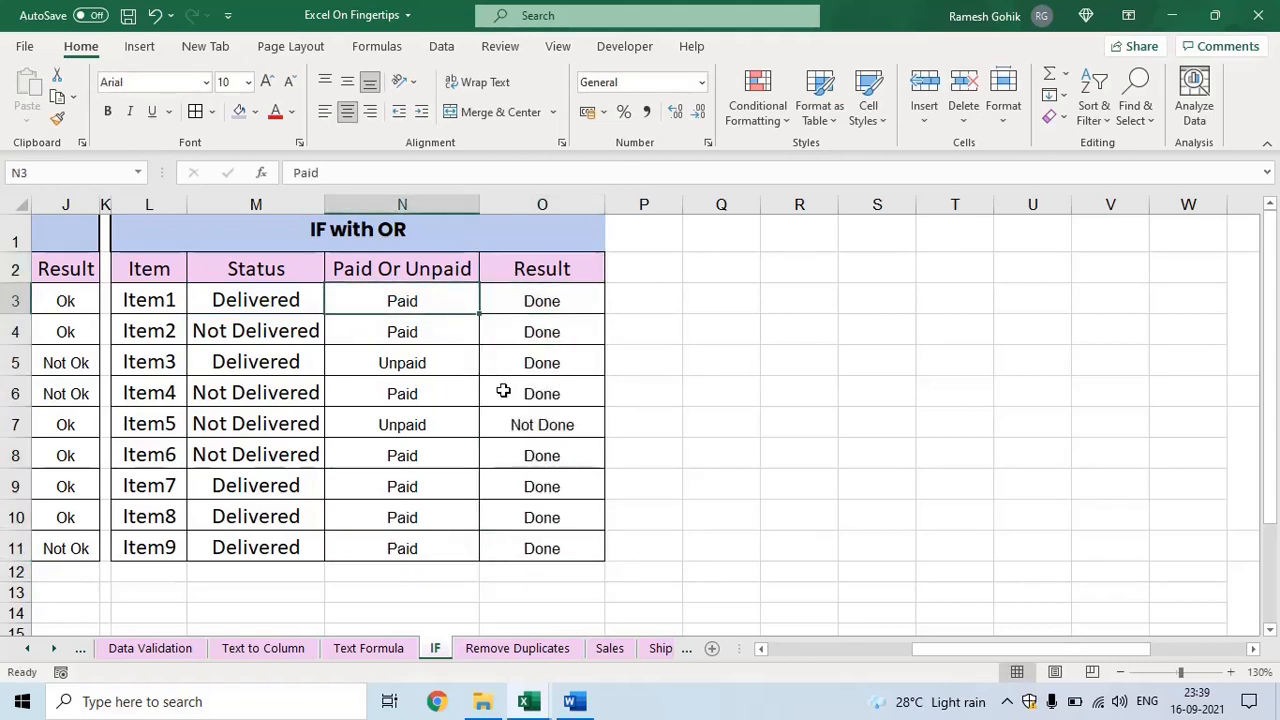
pyautogui.press('Left')
pyautogui.press('Down')
pyautogui.press('Right')
pyautogui.press('Right')
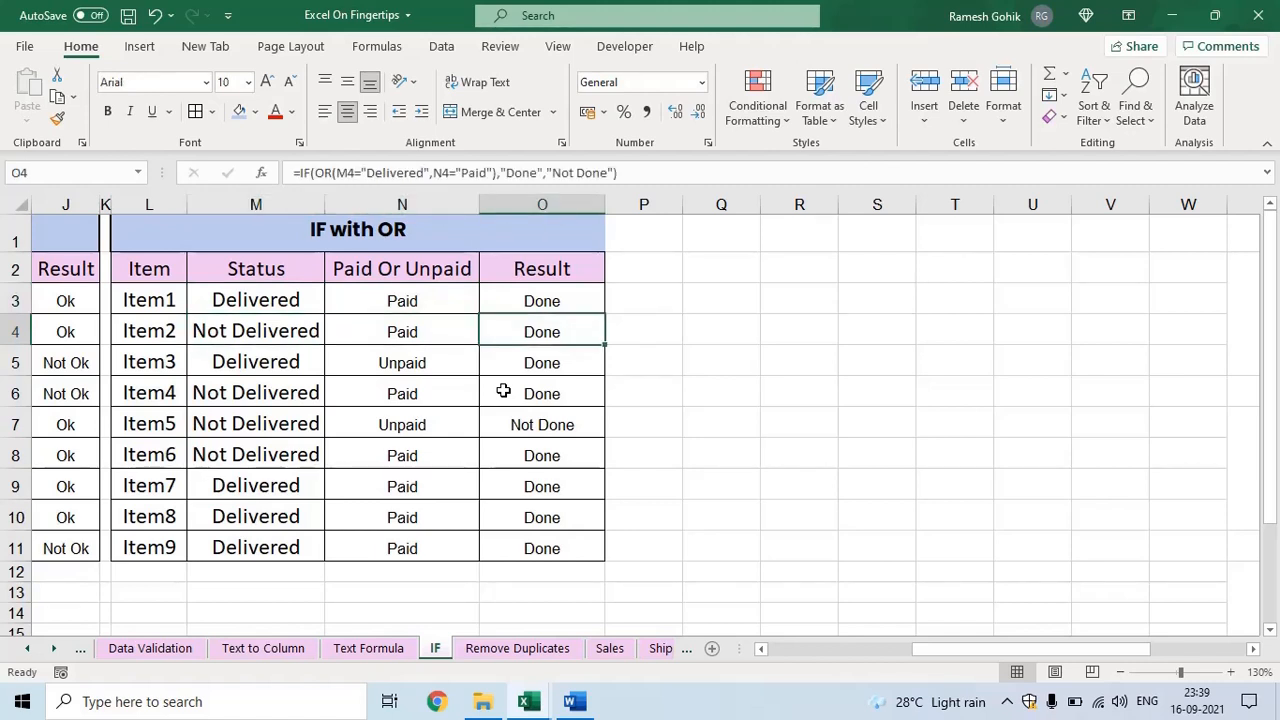
# - Compare the Status and Paid Or Unpaid values of Item3 and Item4 with their results in O5 and O6
pyautogui.press('Down')
pyautogui.press('Left')
pyautogui.press('Left')
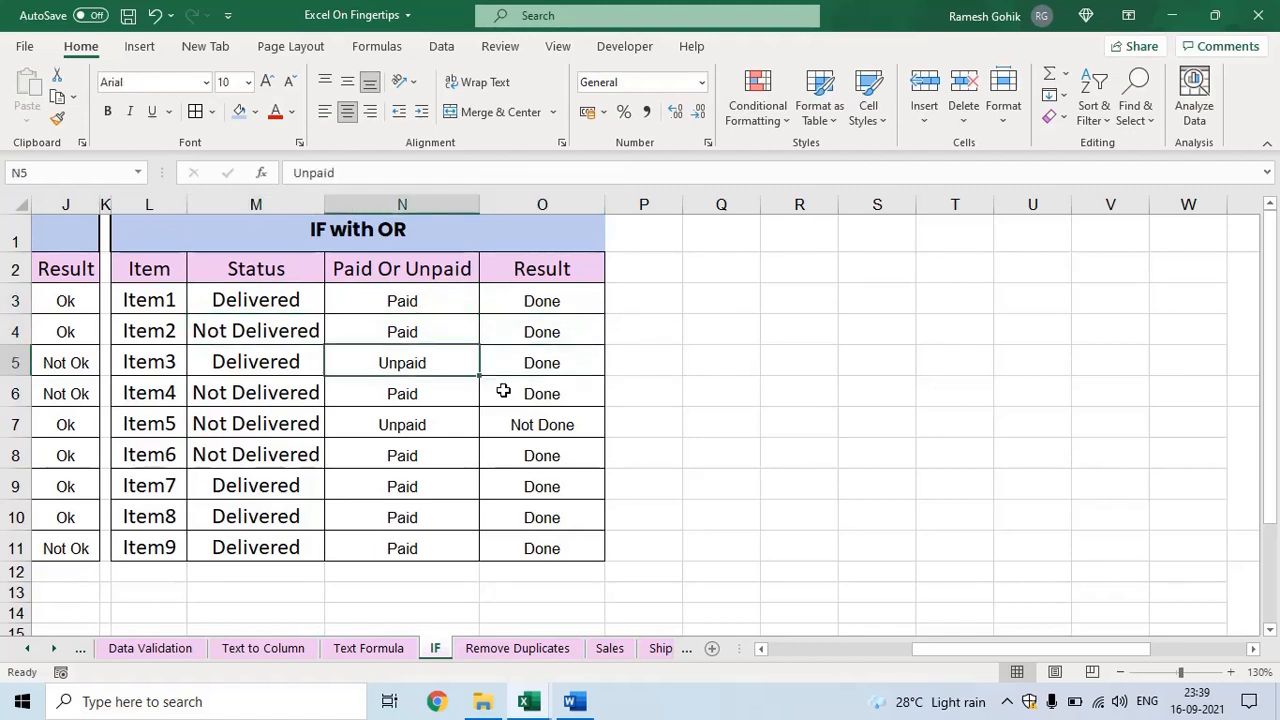
pyautogui.press('Right')
pyautogui.press('Right')
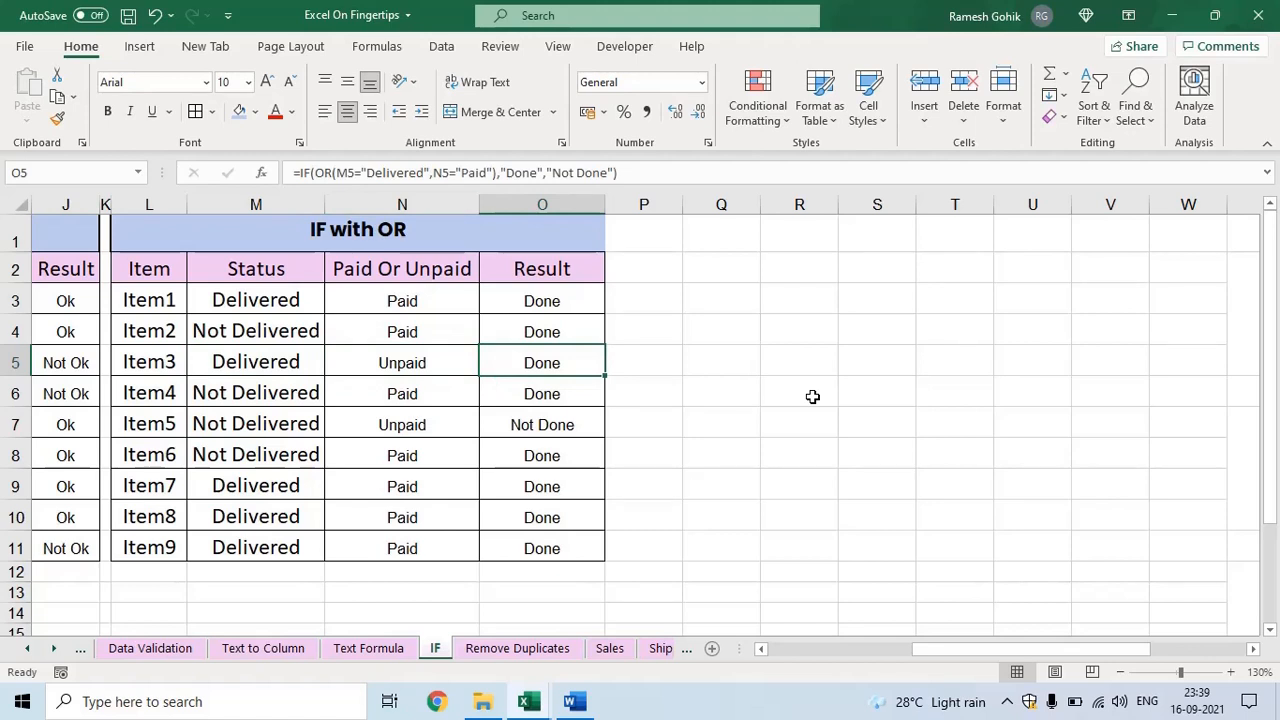
pyautogui.press('Down')
pyautogui.press('Left')
pyautogui.press('Left')
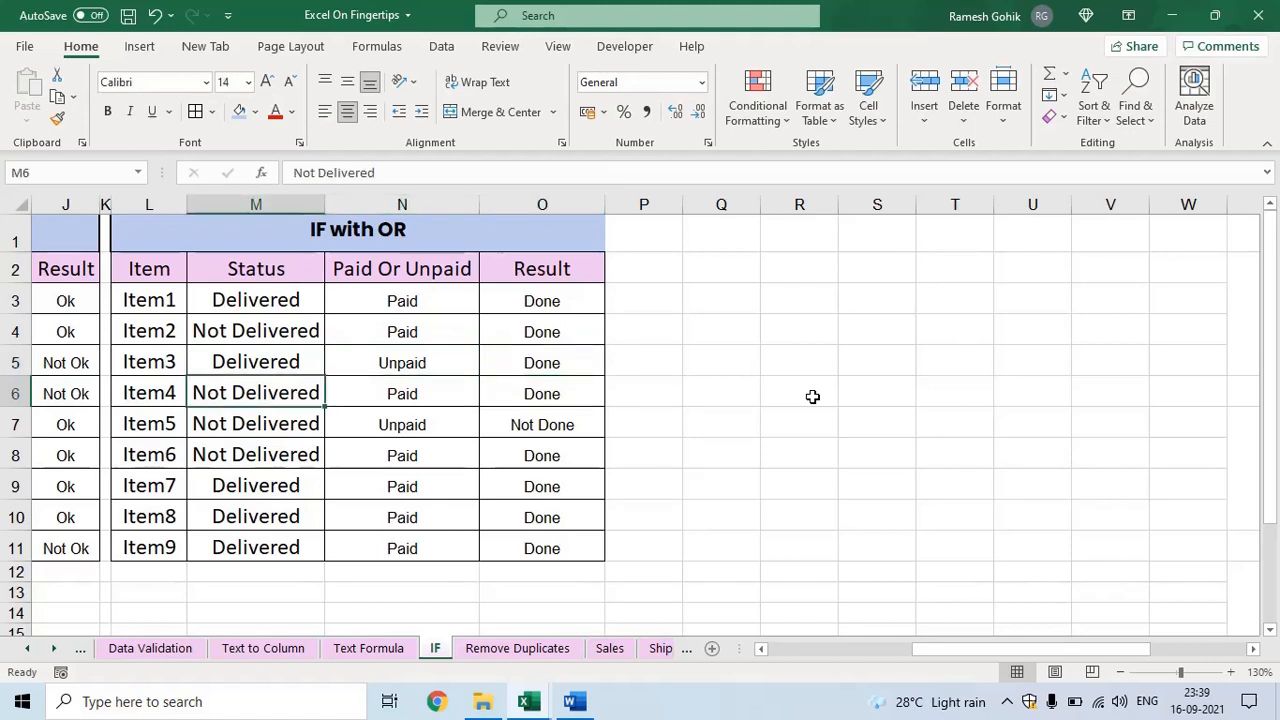
pyautogui.press('Right')
pyautogui.press('Right')
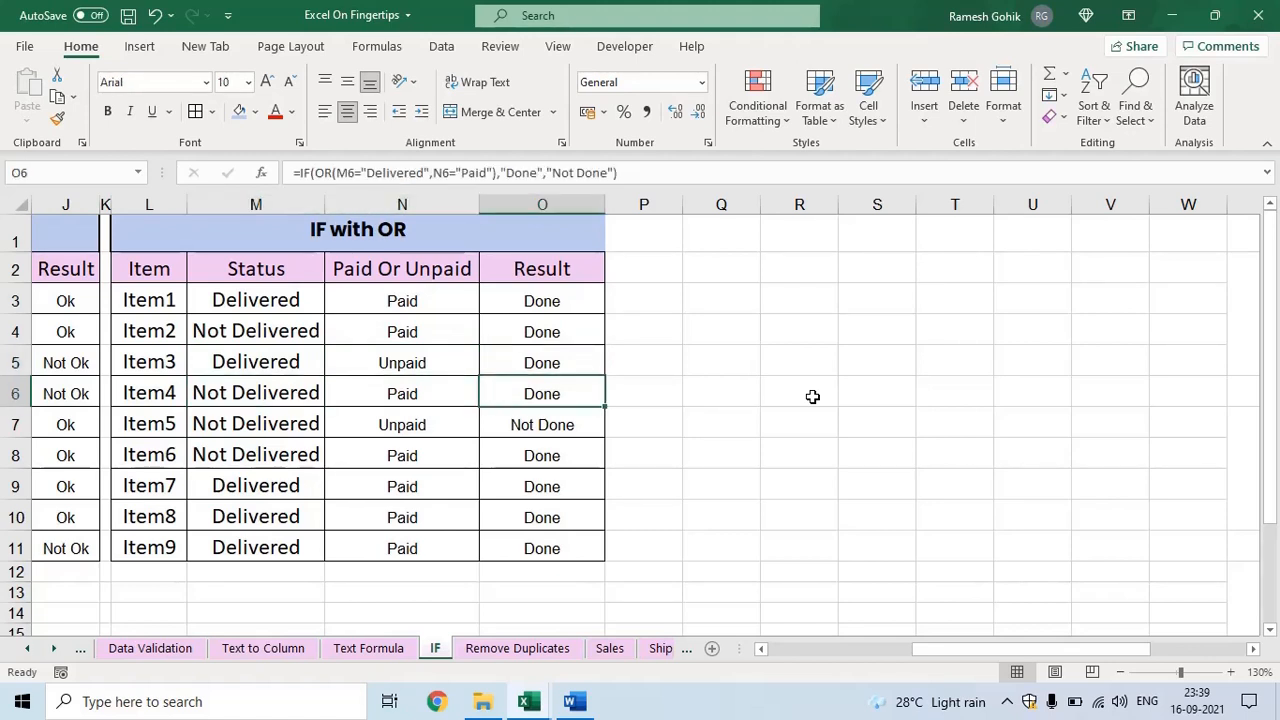
# - Check Item5's result in O7 against its Status and Paid Or Unpaid values, and look at Item6's Status
pyautogui.press('Down')
pyautogui.press('Left')
pyautogui.press('Left')
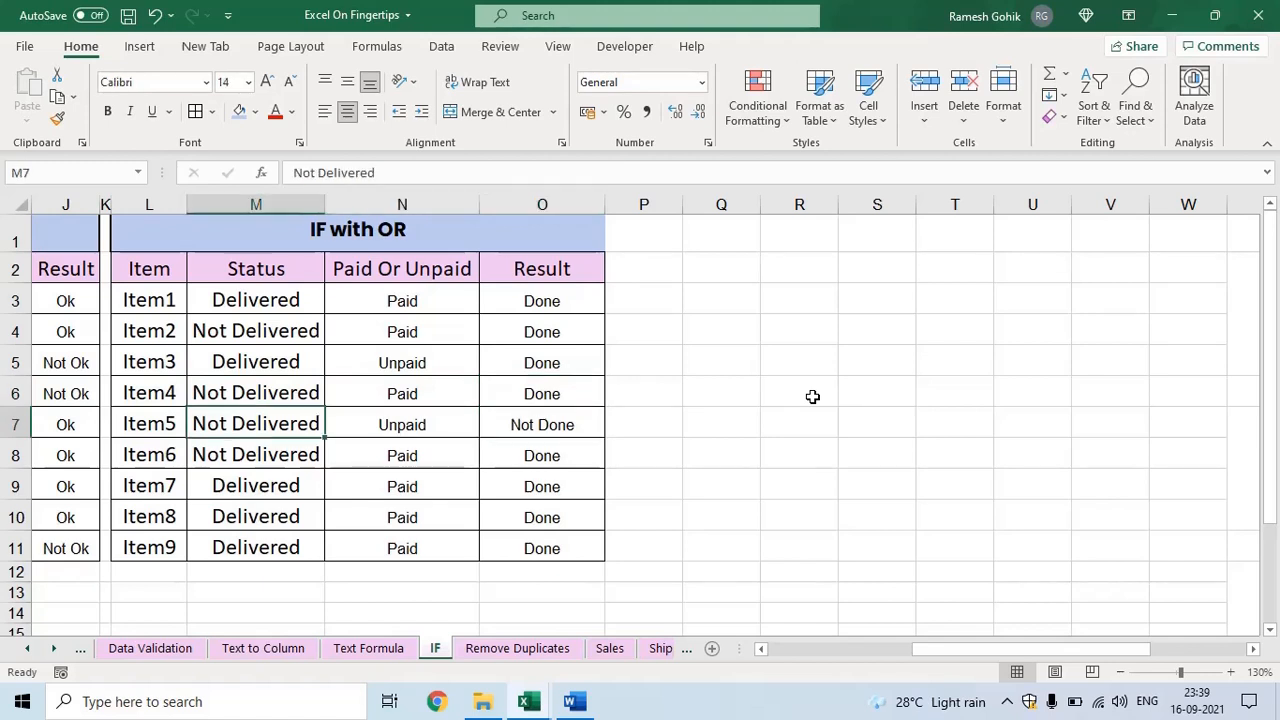
pyautogui.press('Right')
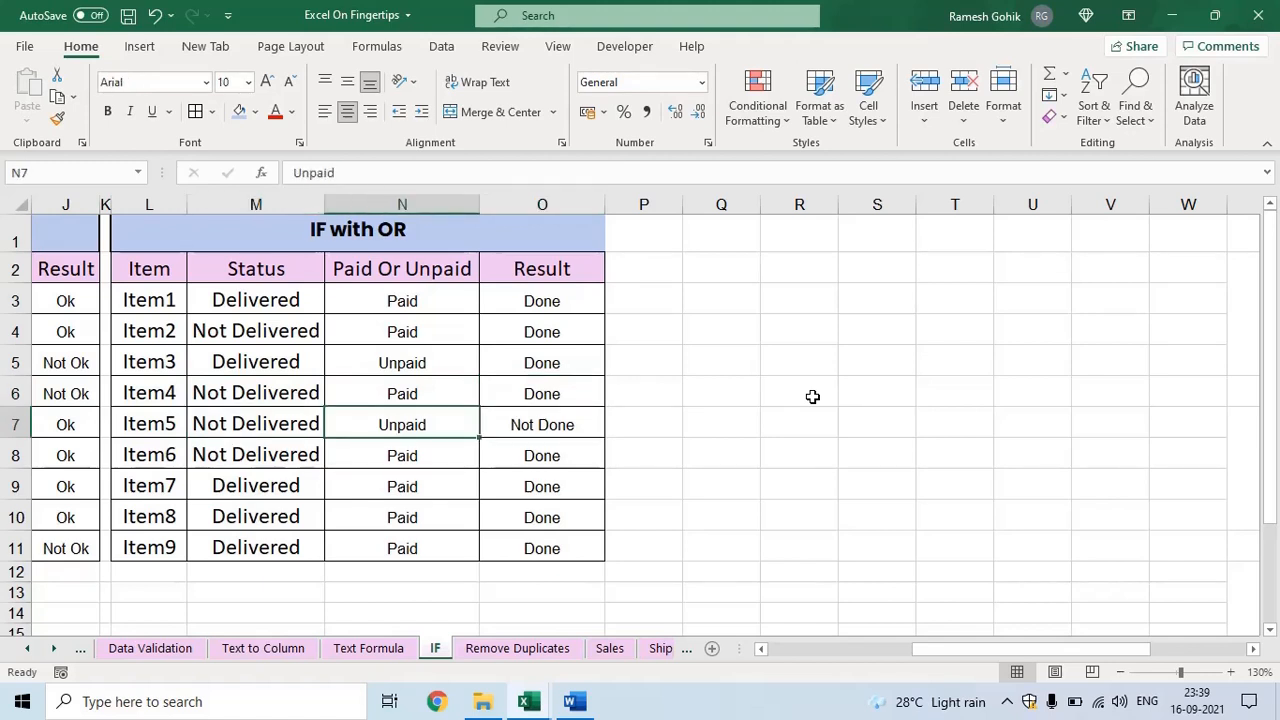
pyautogui.press('Right')
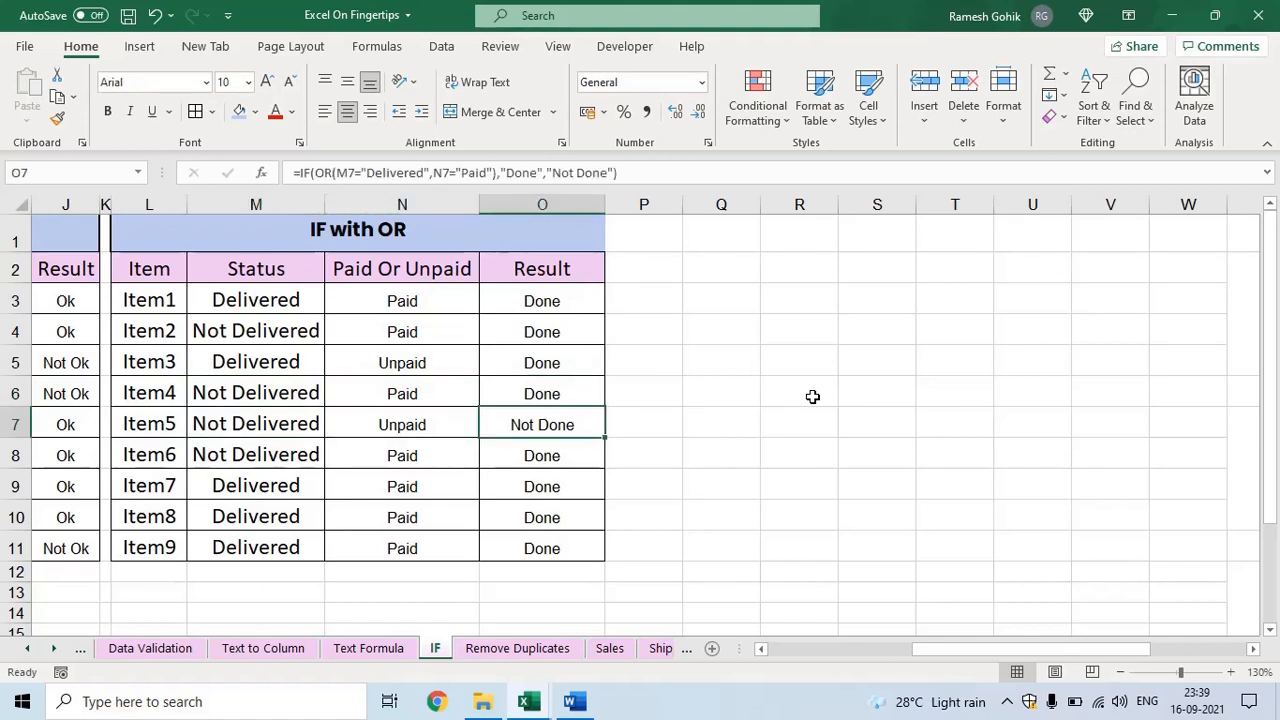
pyautogui.press('Down')
pyautogui.press('Left')
pyautogui.press('Left')
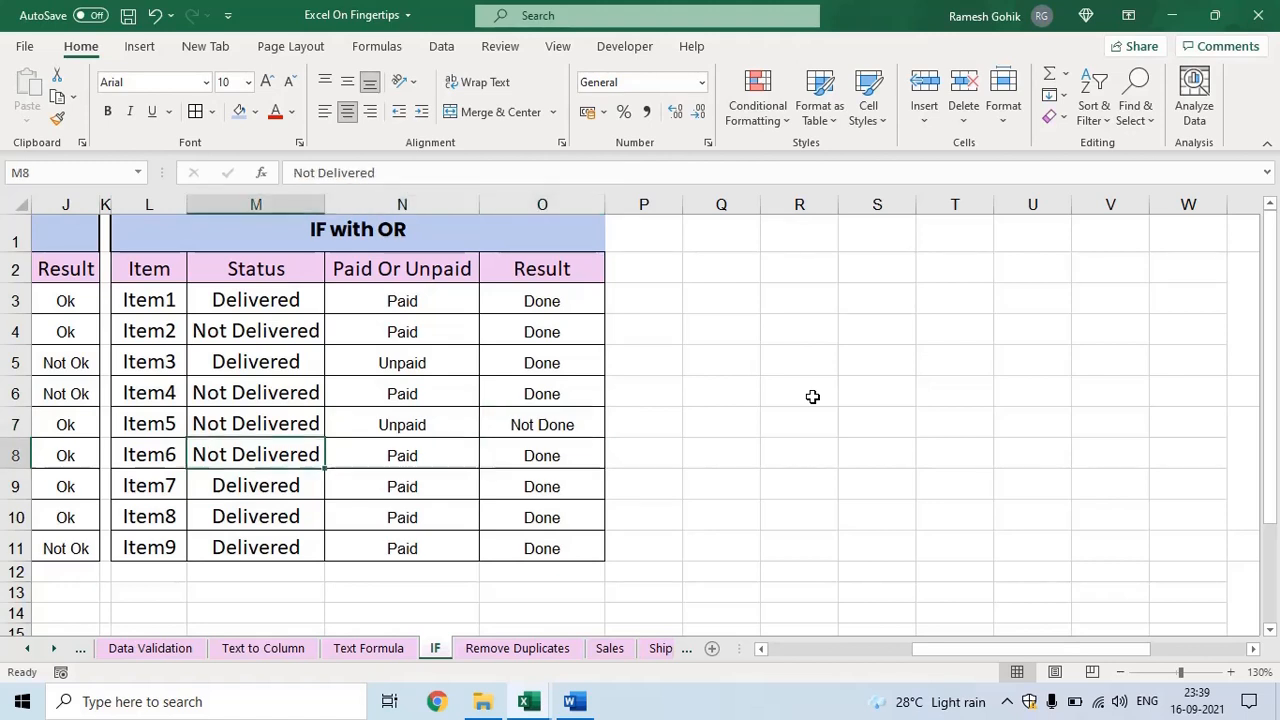
# - Compare Item1's Status and Paid Or Unpaid values with the OR condition in the O3 result formula
pyautogui.hotkey('ctrl', 'Up')
pyautogui.press('Down')
pyautogui.press('Right')
pyautogui.press('Right')
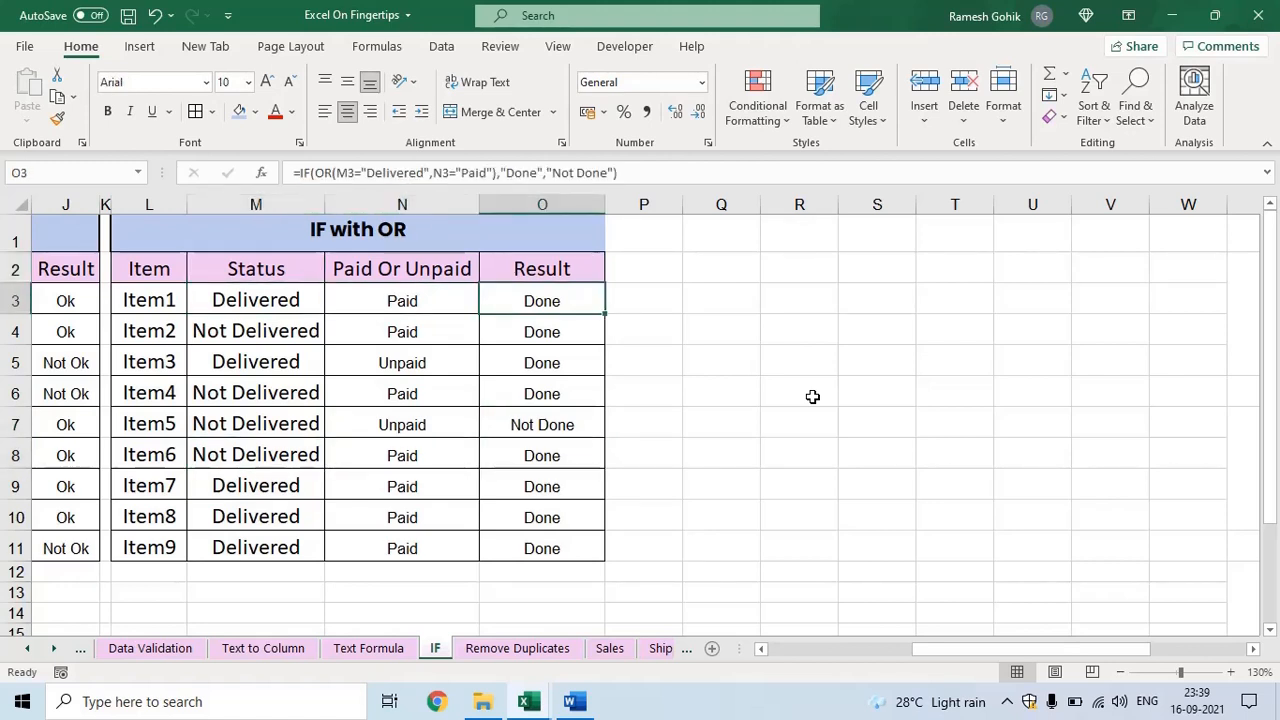
pyautogui.click(280, 292)
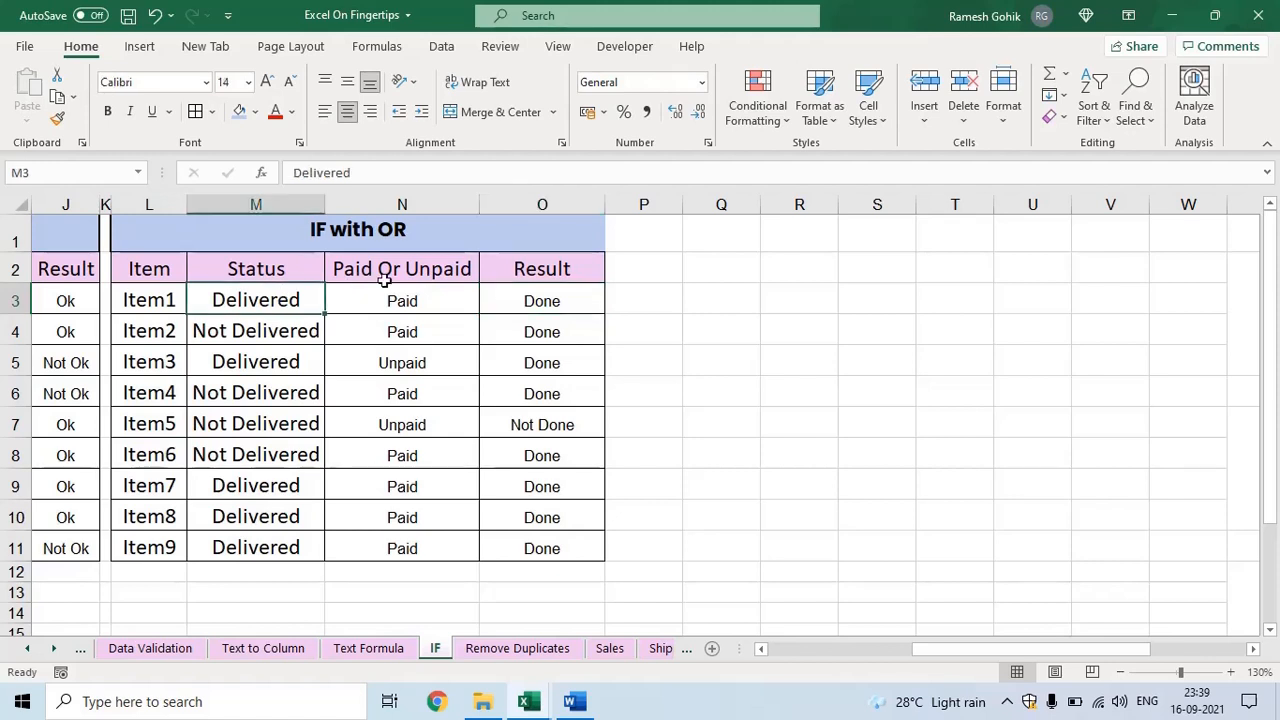
pyautogui.click(397, 281)
pyautogui.click(393, 301)
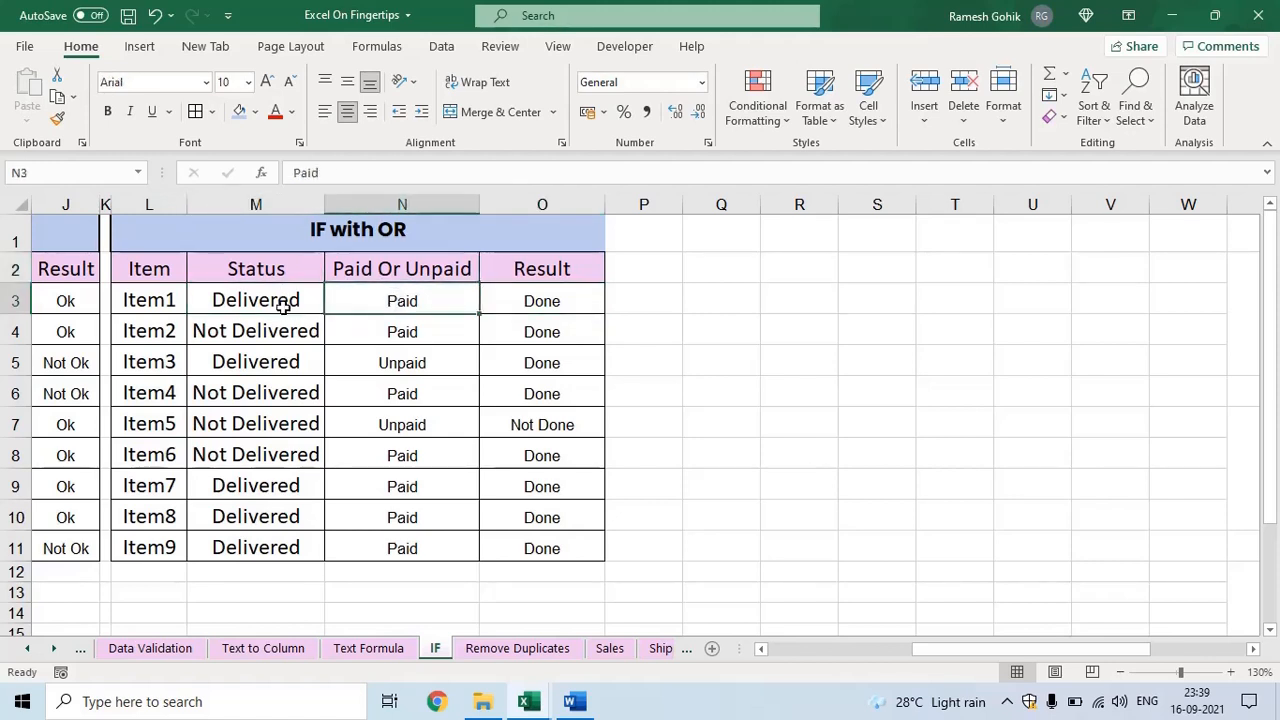
pyautogui.click(574, 304)
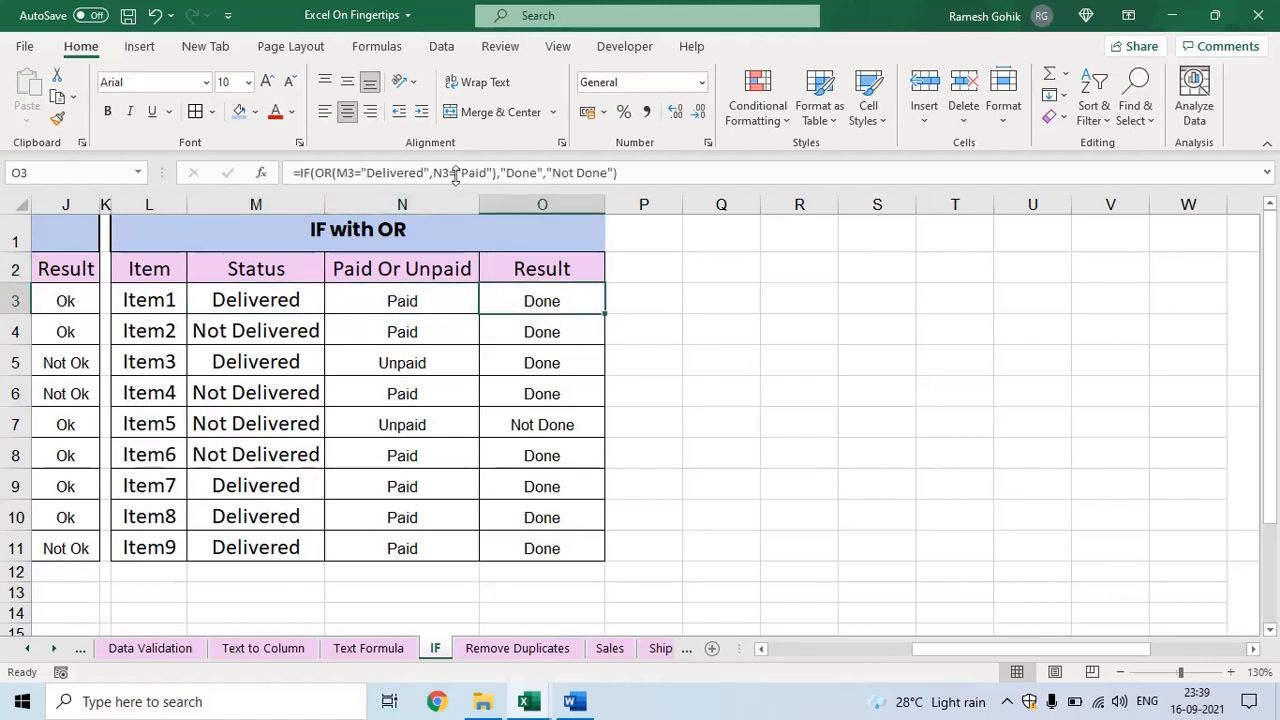
pyautogui.moveTo(497, 172); pyautogui.dragTo(312, 170)
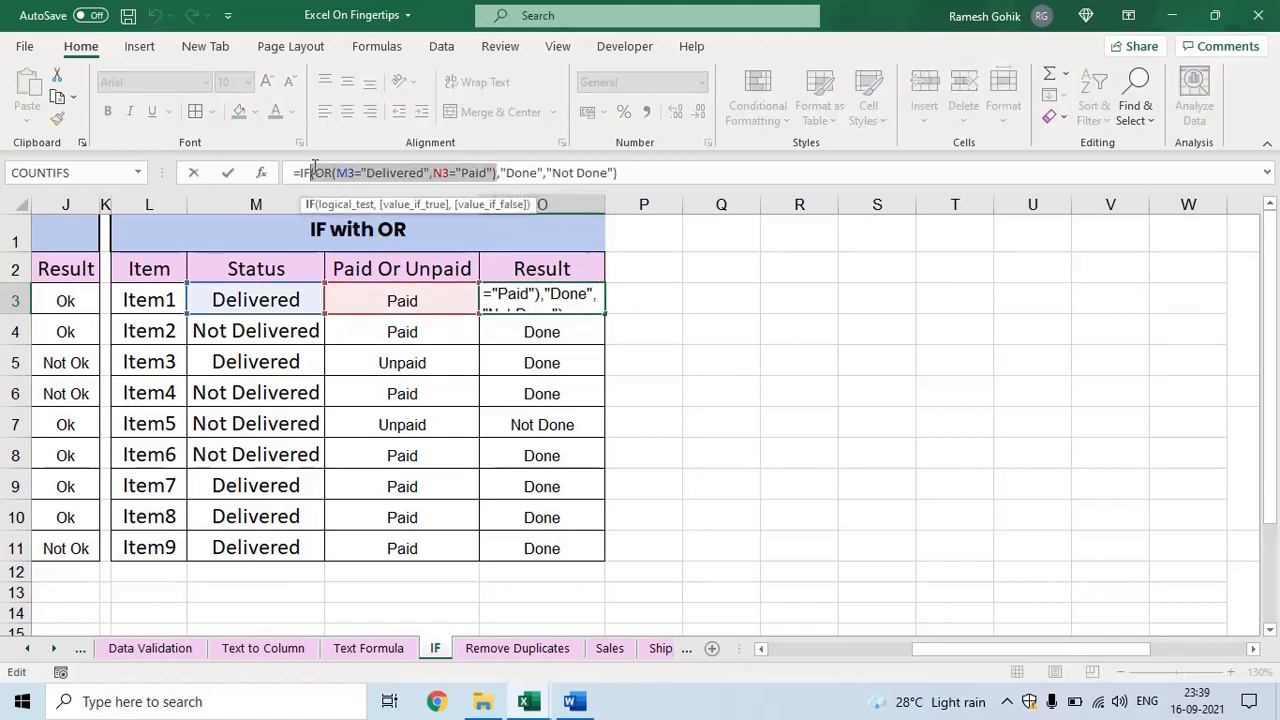
pyautogui.press('Escape')
# - Go back to the IF with AND table and examine the AND condition in the J3 result formula
pyautogui.press('Left')
pyautogui.press('Left')
pyautogui.press('Left')
pyautogui.press('Left')
pyautogui.press('Left')
pyautogui.press('Left')
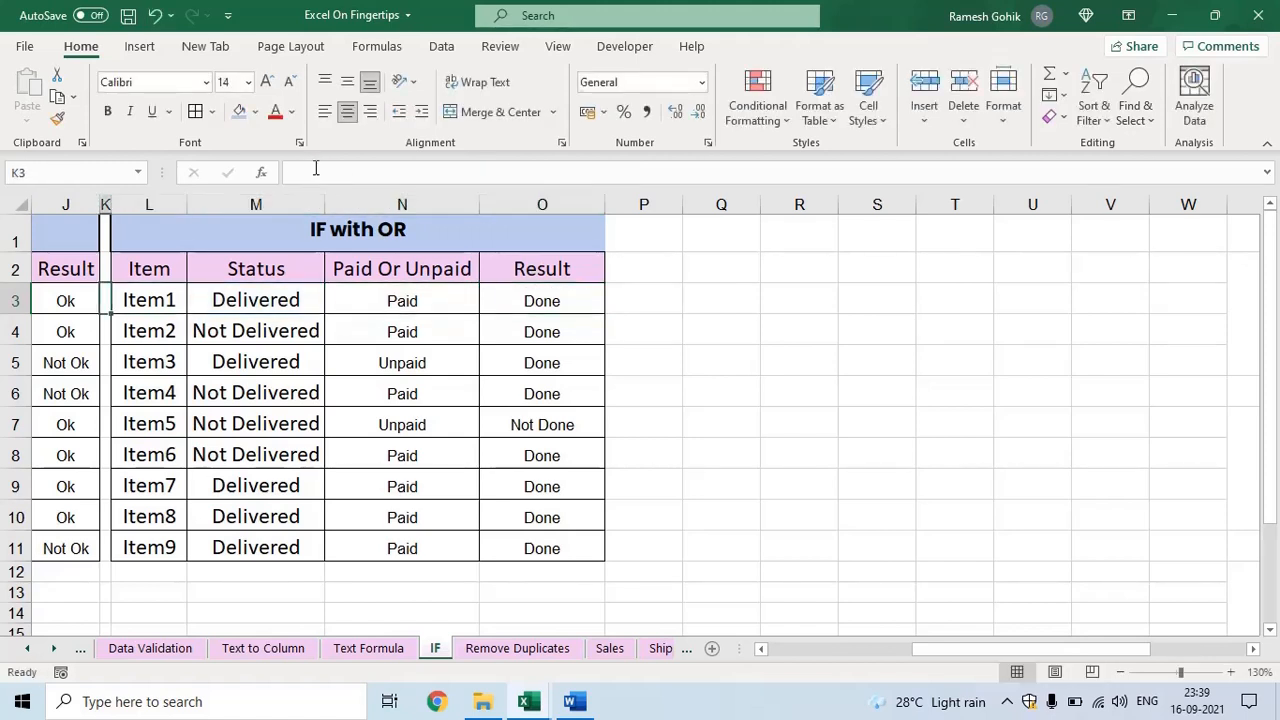
pyautogui.press('Left')
pyautogui.press('Left')
pyautogui.press('Left')
pyautogui.press('Right')
pyautogui.press('Right')
pyautogui.press('Right')
pyautogui.press('Right')
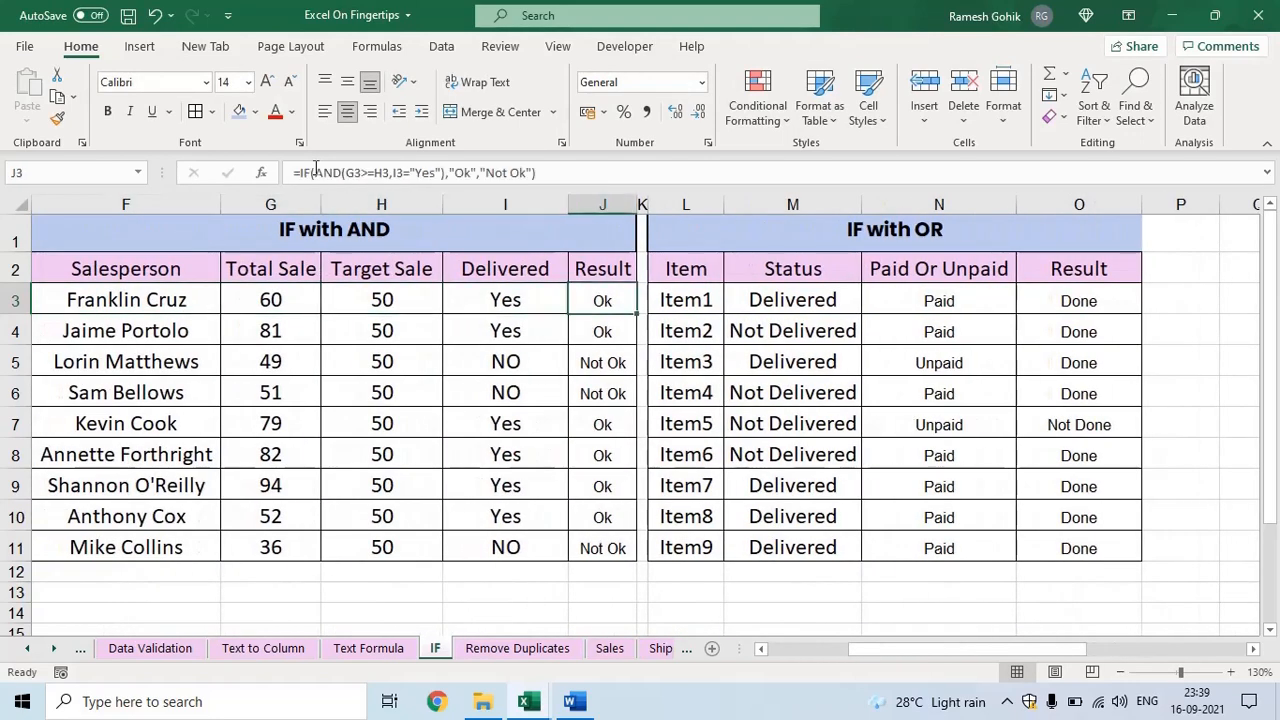
pyautogui.press('F2')
pyautogui.click(315, 170)
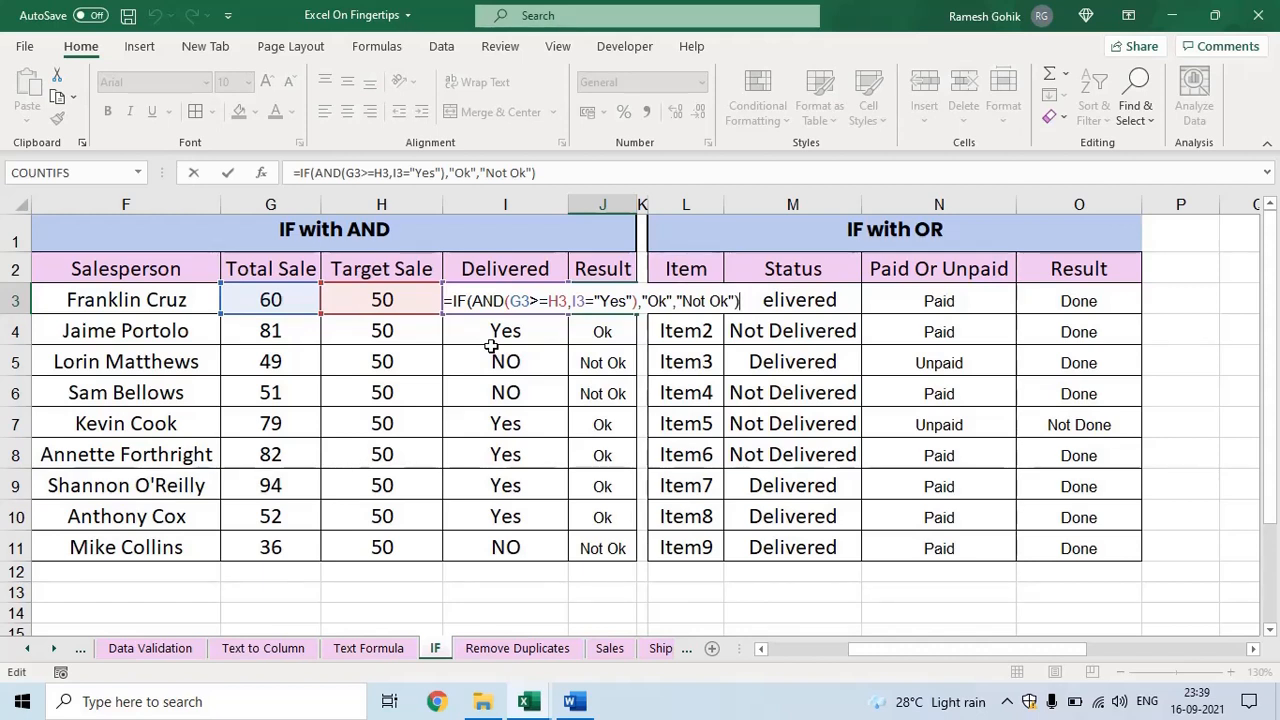
# - Examine the IF with OR formula in O3 for comparison with the AND version, leaving it unedited
pyautogui.press('Tab')
pyautogui.press('Right')
pyautogui.press('Right')
pyautogui.press('Right')
pyautogui.press('Right')
pyautogui.press('F2')
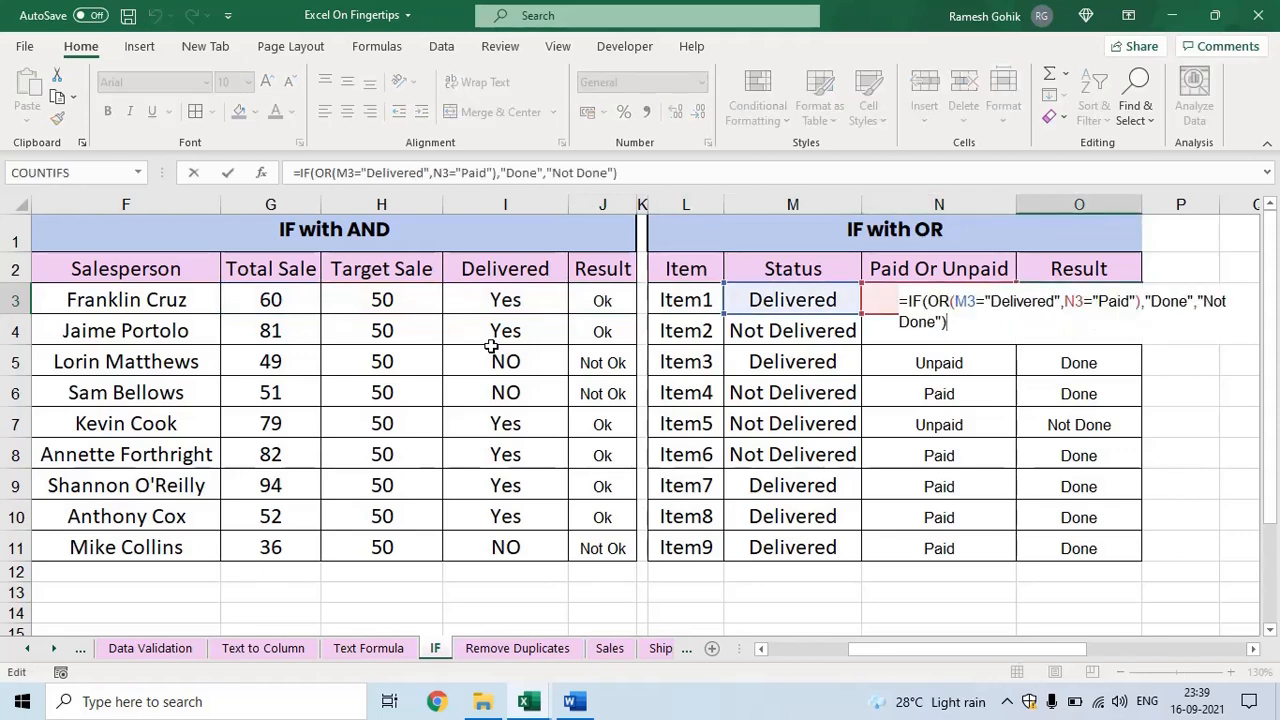
pyautogui.hotkey('ctrl', 'Return')
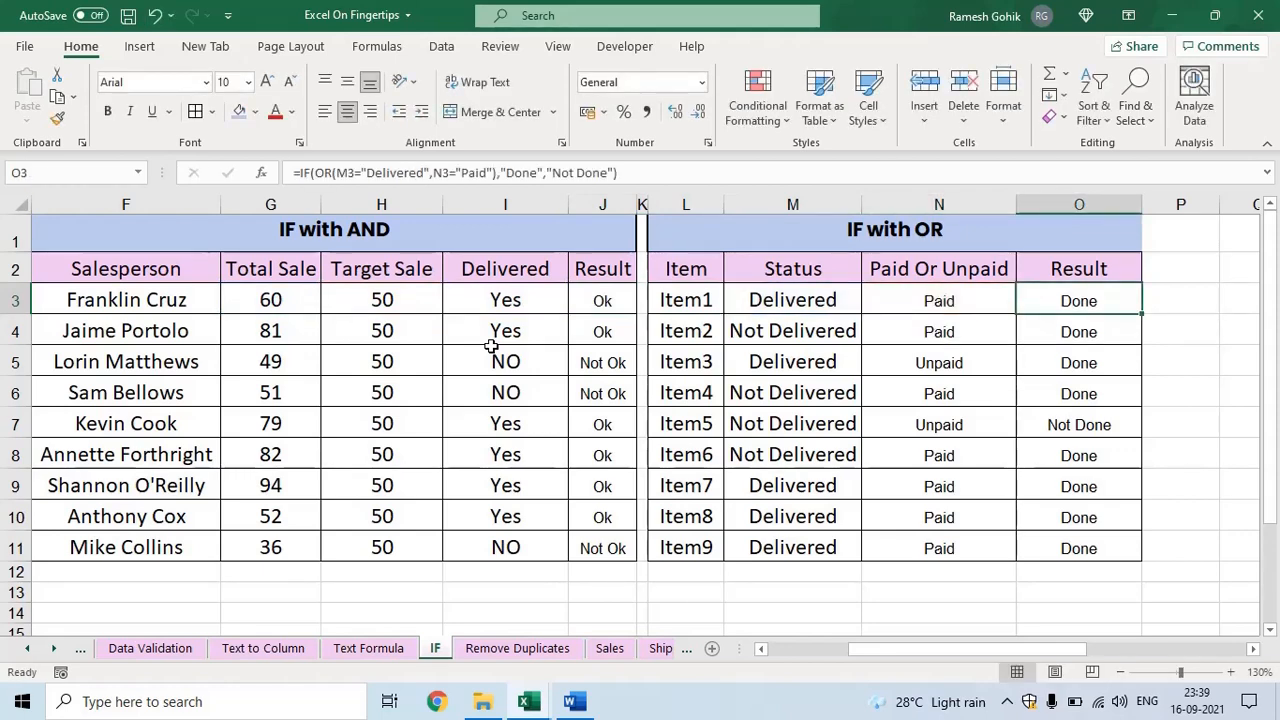
# - Return to A3 in the IF table and look across row 3 of the example tables
pyautogui.hotkey('ctrl', 'Left')
pyautogui.hotkey('ctrl', 'Left')
pyautogui.hotkey('ctrl', 'Left')
pyautogui.hotkey('ctrl', 'Left')
pyautogui.hotkey('ctrl', 'Left')
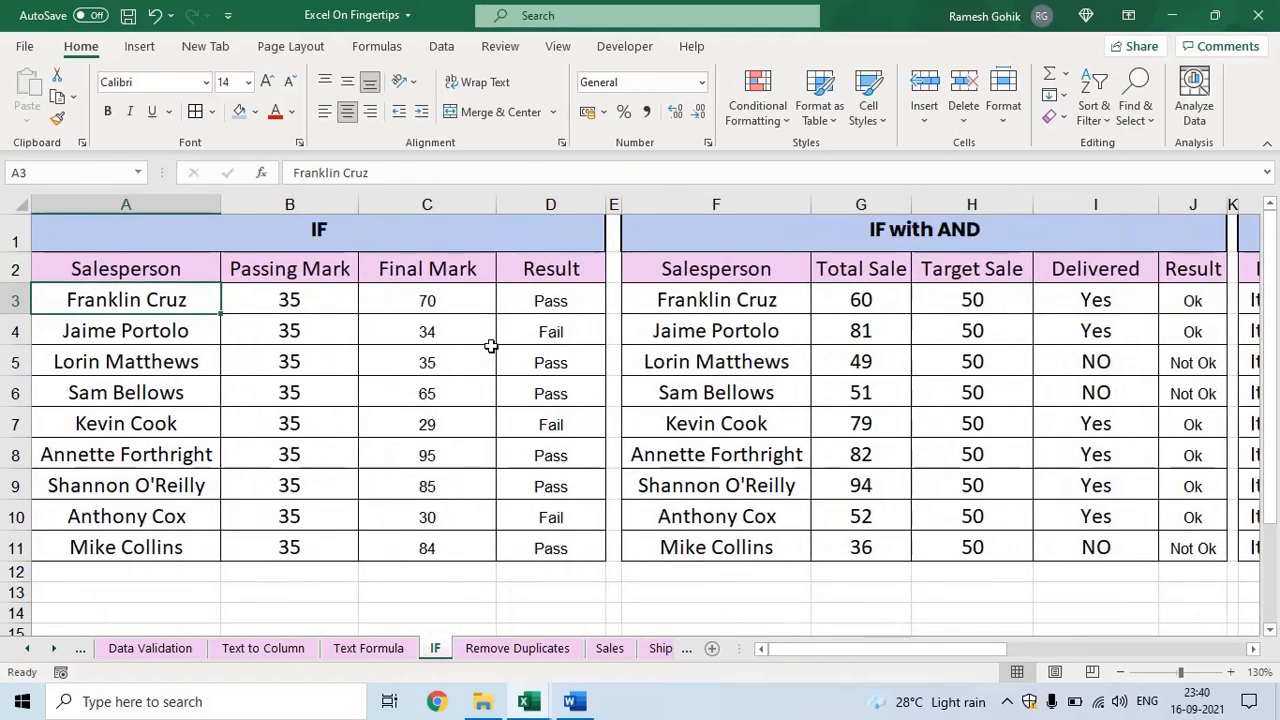
pyautogui.press('Right')
pyautogui.press('Right')
pyautogui.press('Right')
pyautogui.press('Right')
pyautogui.press('Right')
pyautogui.press('Right')
pyautogui.press('Right')
pyautogui.press('Right')
pyautogui.press('Right')
pyautogui.press('Right')
pyautogui.press('Right')
pyautogui.press('Right')
pyautogui.press('Right')
pyautogui.press('Right')
pyautogui.press('Right')
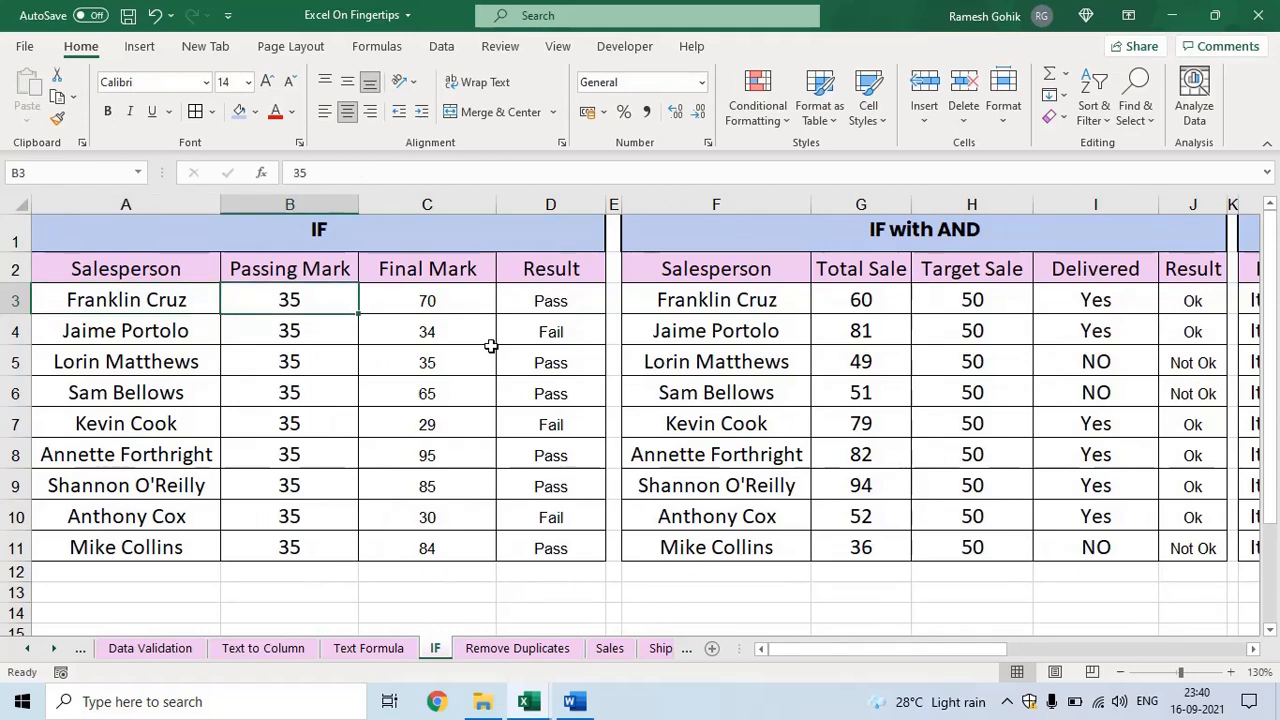